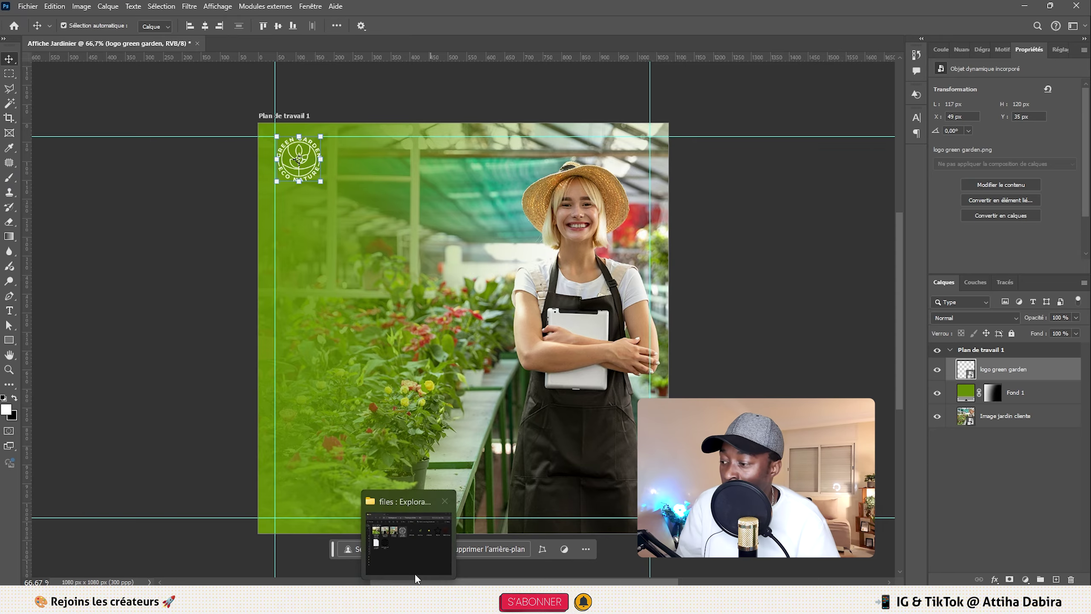
# - Place world-wide-web.png from the files folder on the poster and scale it down to about 100 px at the poster's left edge
pyautogui.click(414, 559)
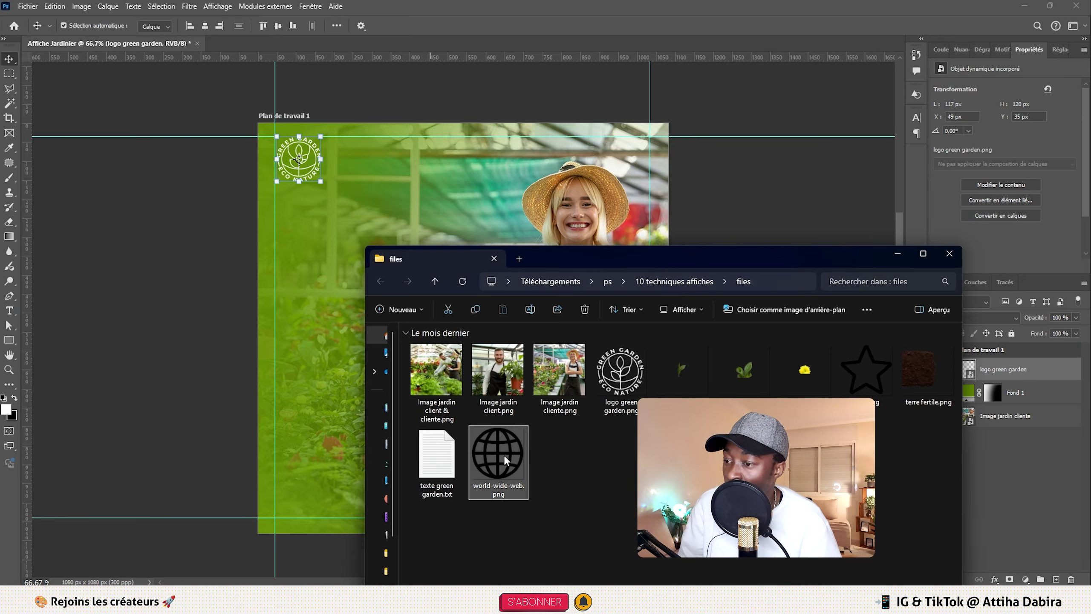
pyautogui.moveTo(505, 460); pyautogui.dragTo(416, 212)
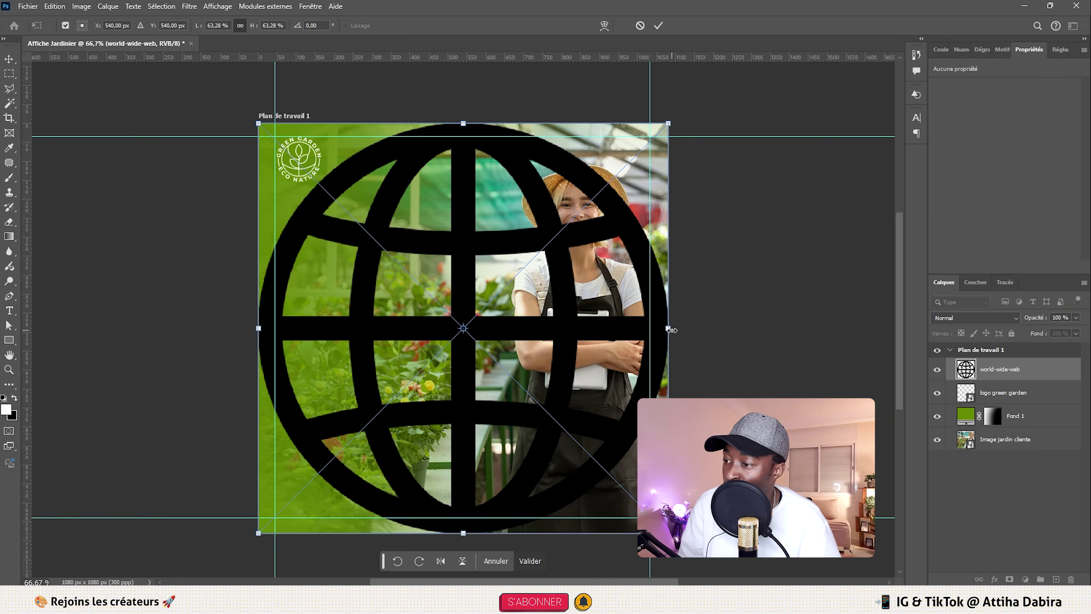
pyautogui.moveTo(672, 330); pyautogui.dragTo(297, 327)
pyautogui.press('Return')
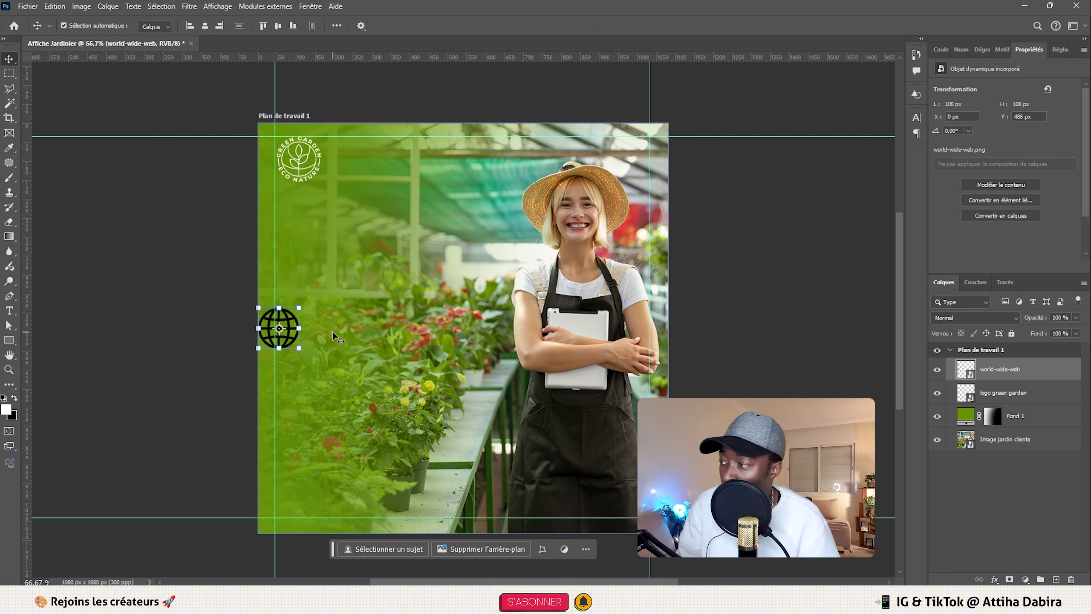
# - Copy the site address greengardenflowerbulbs.nl/fr from texte green garden.txt and paste it as a new point text in the middle of the poster
pyautogui.click(10, 311)
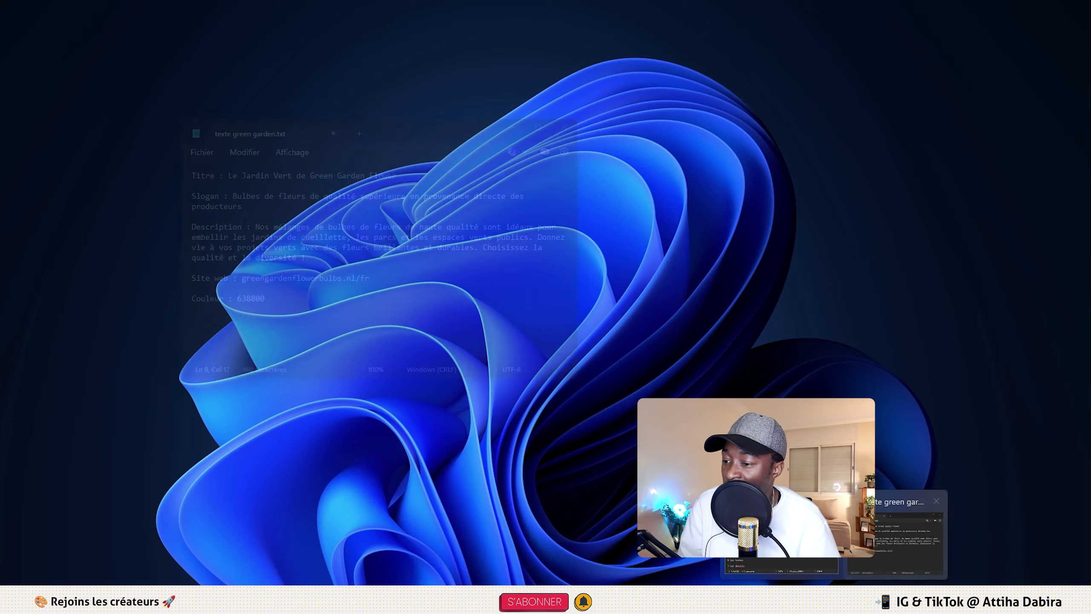
pyautogui.click(911, 505)
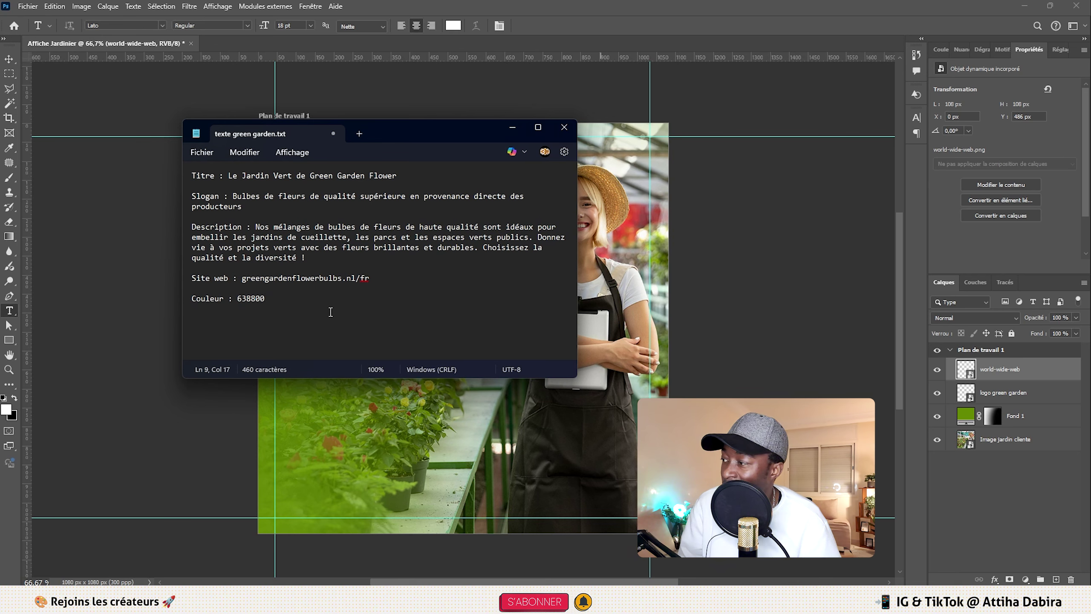
pyautogui.moveTo(244, 280); pyautogui.dragTo(369, 279)
pyautogui.hotkey('ctrl', 'c')
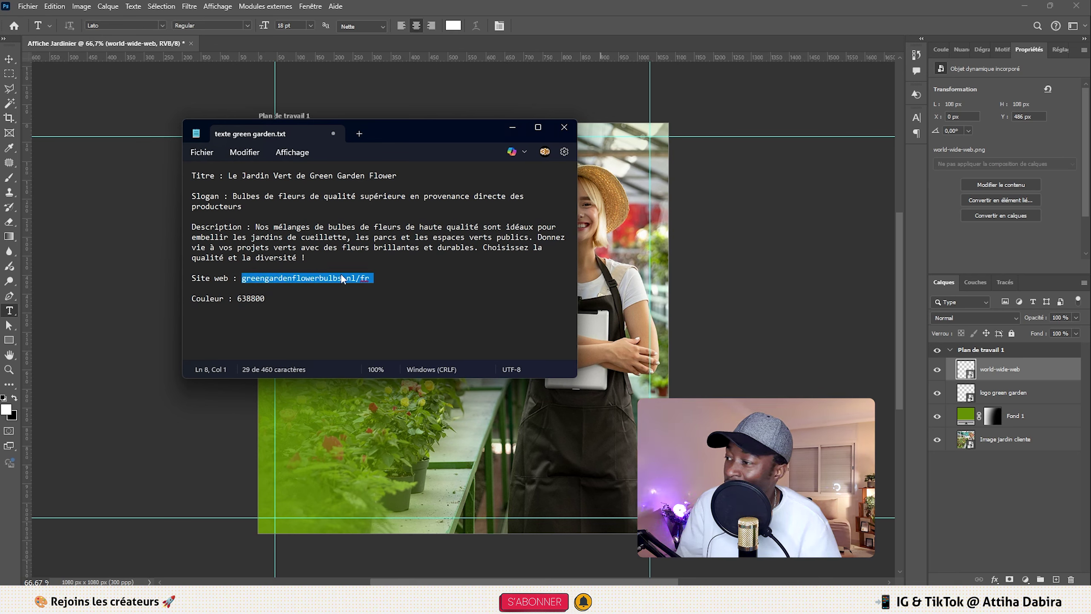
pyautogui.click(512, 127)
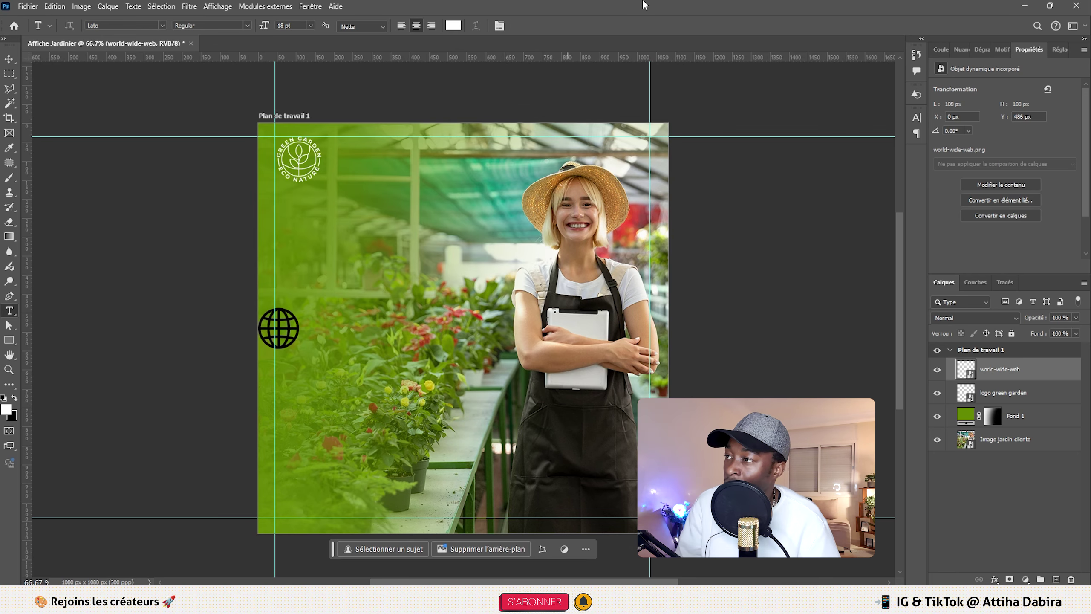
pyautogui.click(372, 334)
pyautogui.hotkey('ctrl', 'v')
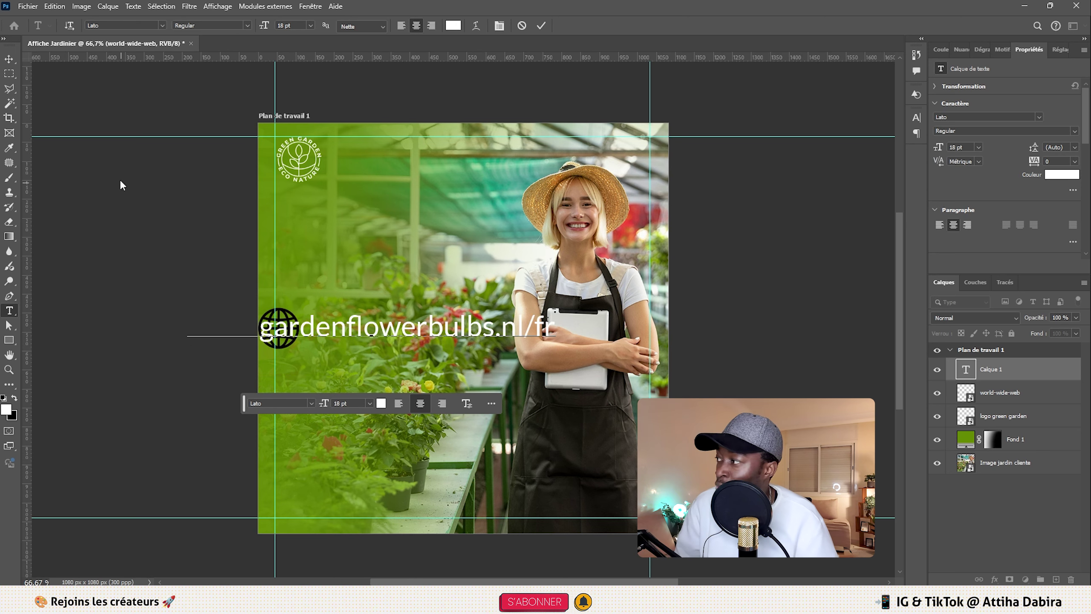
# - Set the web address text to 10 pt and fit the globe icon, about 47 px wide, directly in front of it
pyautogui.click(10, 60)
pyautogui.moveTo(344, 328); pyautogui.dragTo(464, 328)
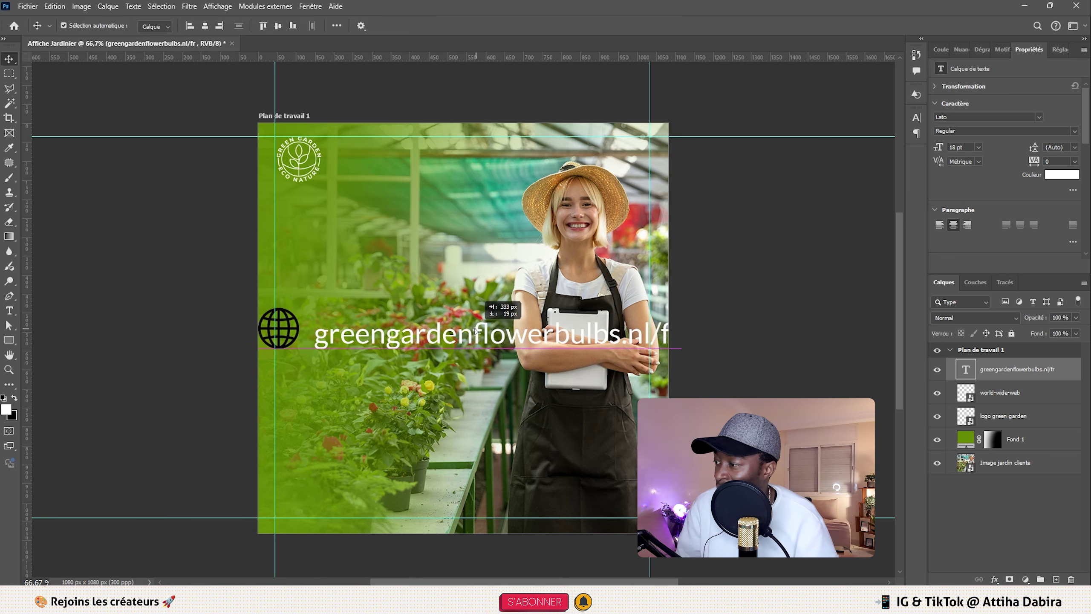
pyautogui.write('10')
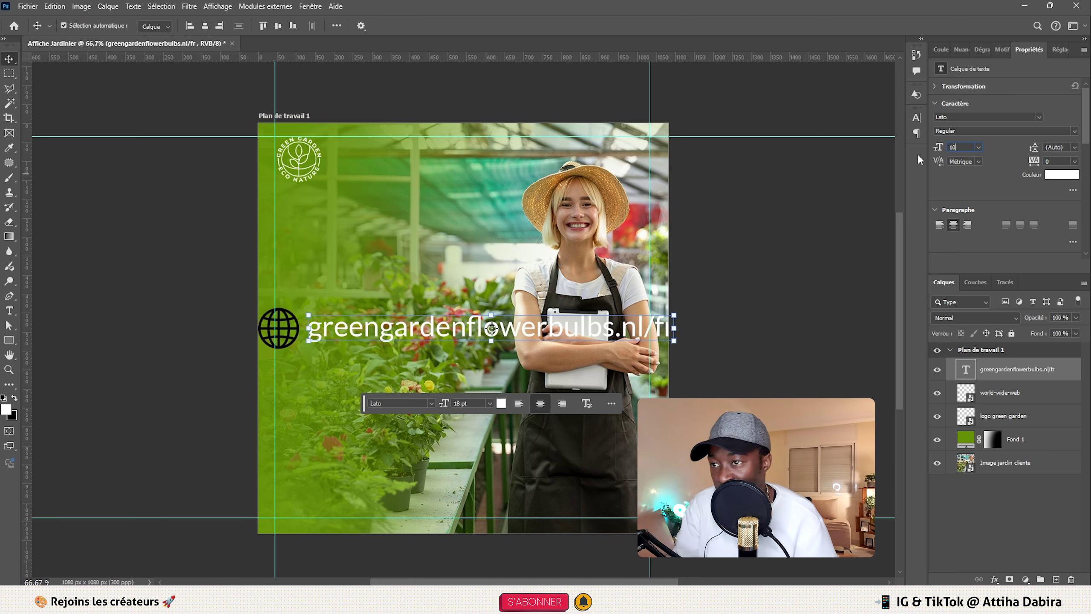
pyautogui.press('Return')
pyautogui.moveTo(537, 335); pyautogui.dragTo(527, 331)
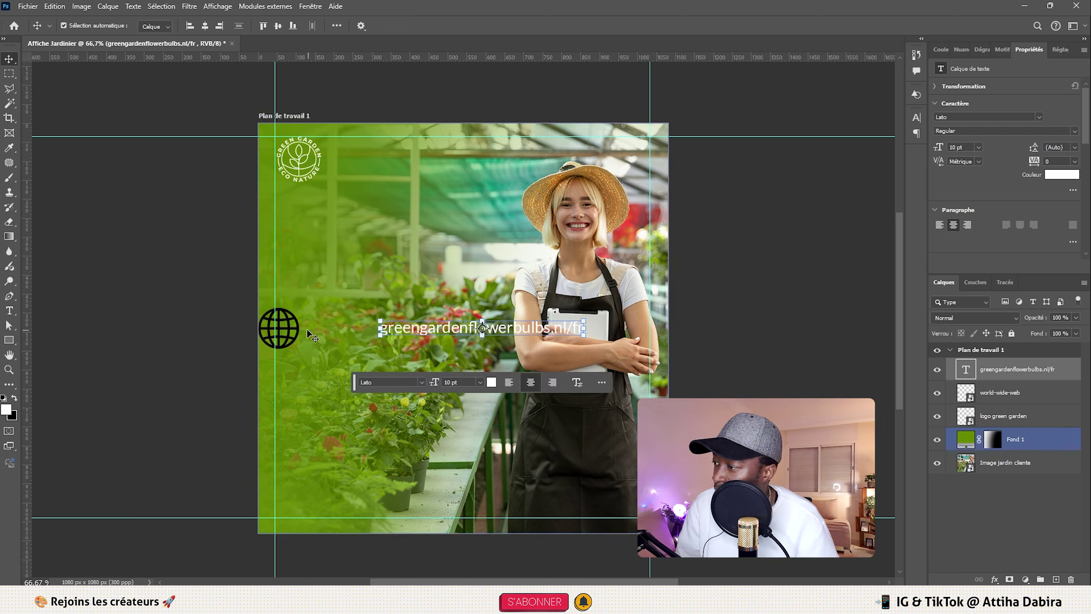
pyautogui.moveTo(293, 331); pyautogui.dragTo(355, 329)
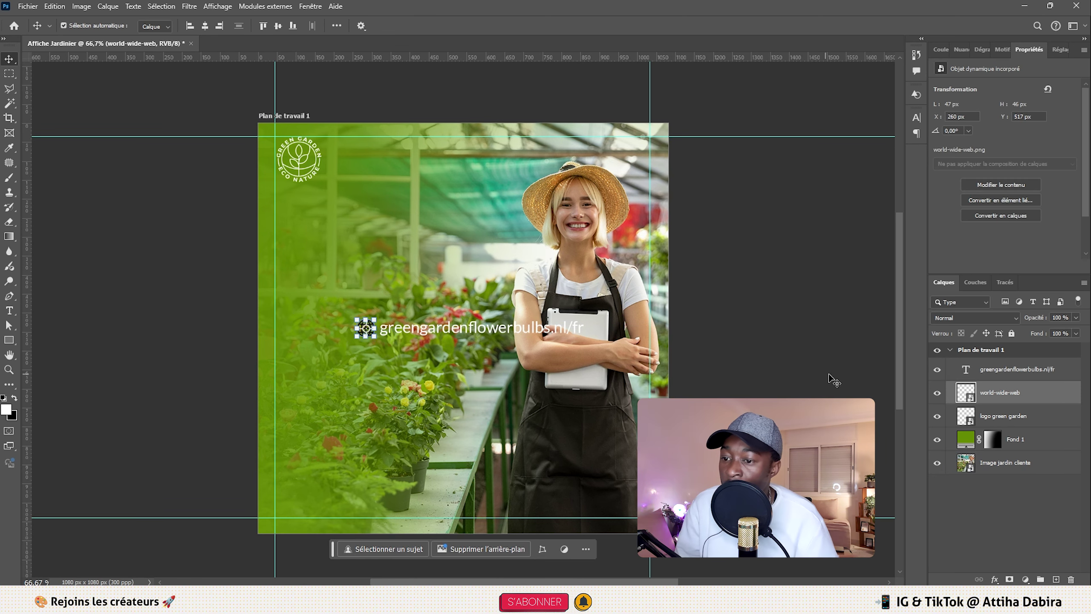
# - Apply a white (ffffff) colour overlay to the world-wide-web layer
pyautogui.click(982, 396)
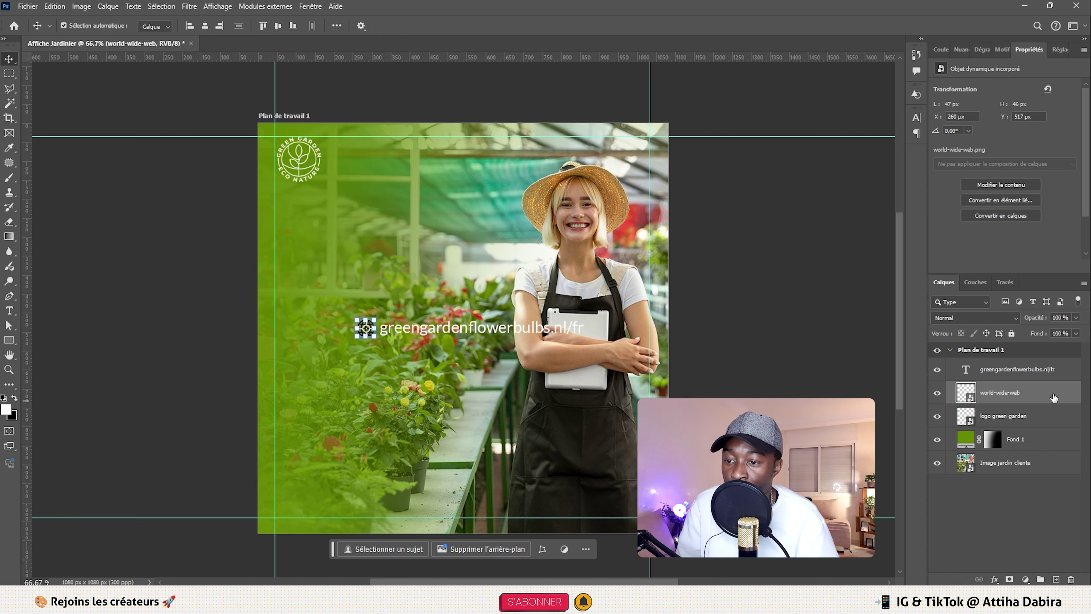
pyautogui.doubleClick(1068, 393)
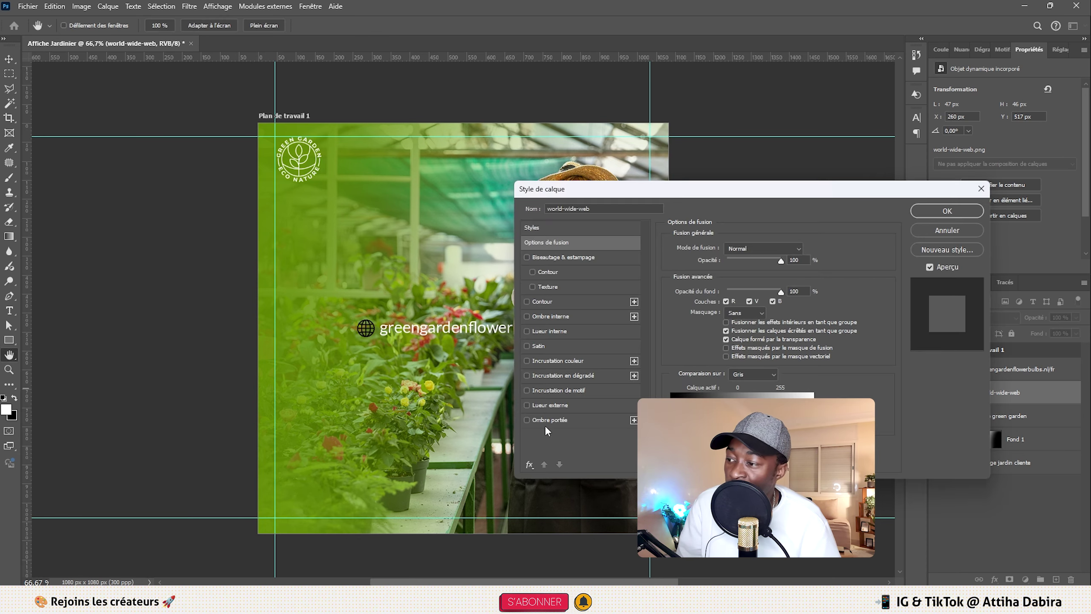
pyautogui.click(560, 362)
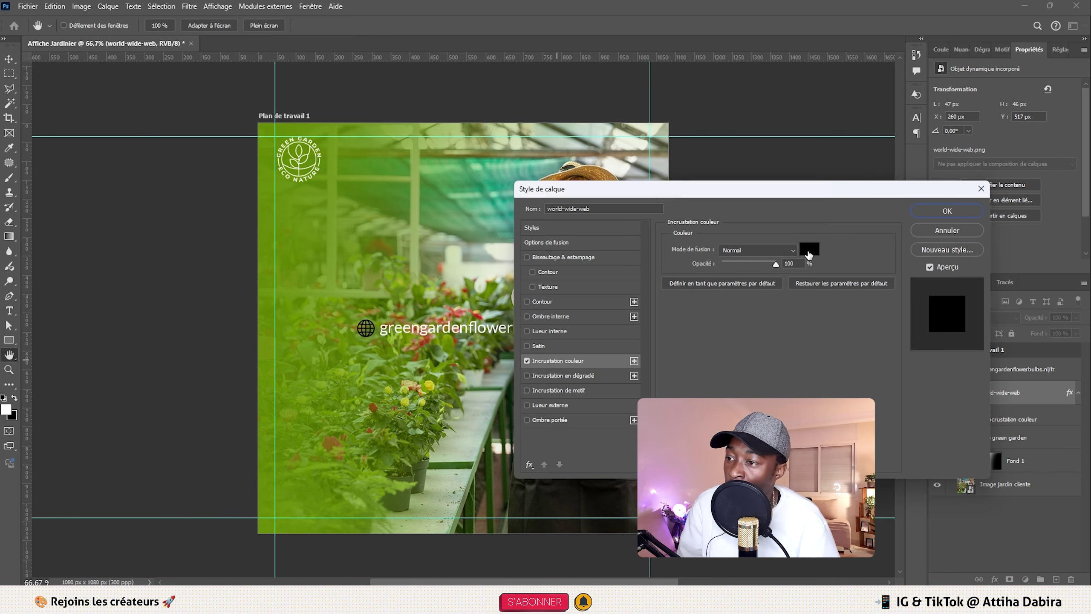
pyautogui.click(811, 253)
pyautogui.click(513, 139)
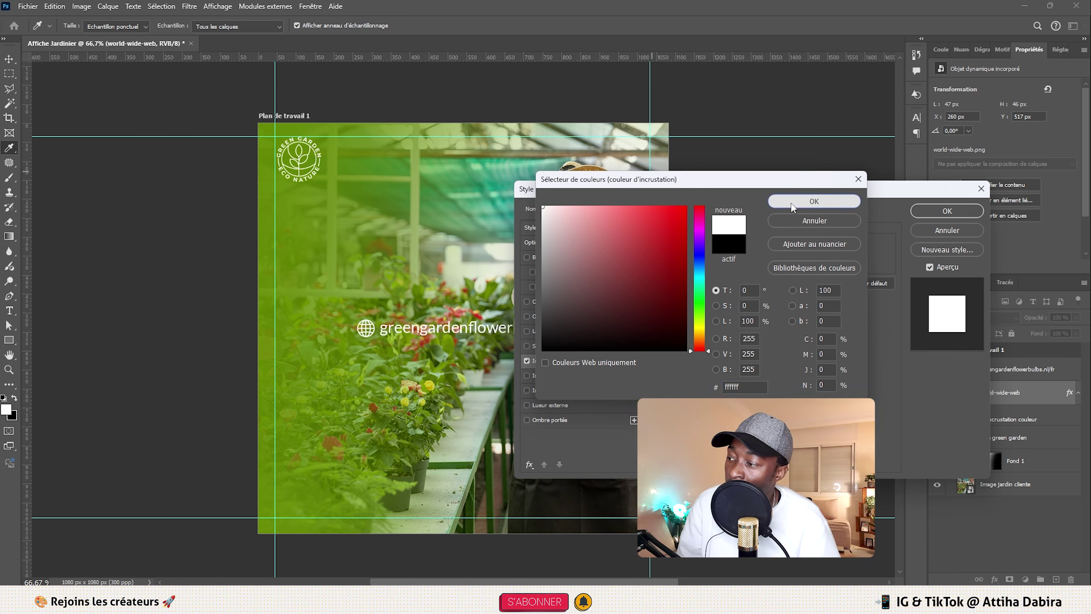
pyautogui.click(815, 201)
pyautogui.click(947, 210)
pyautogui.press('v')
pyautogui.click(433, 326)
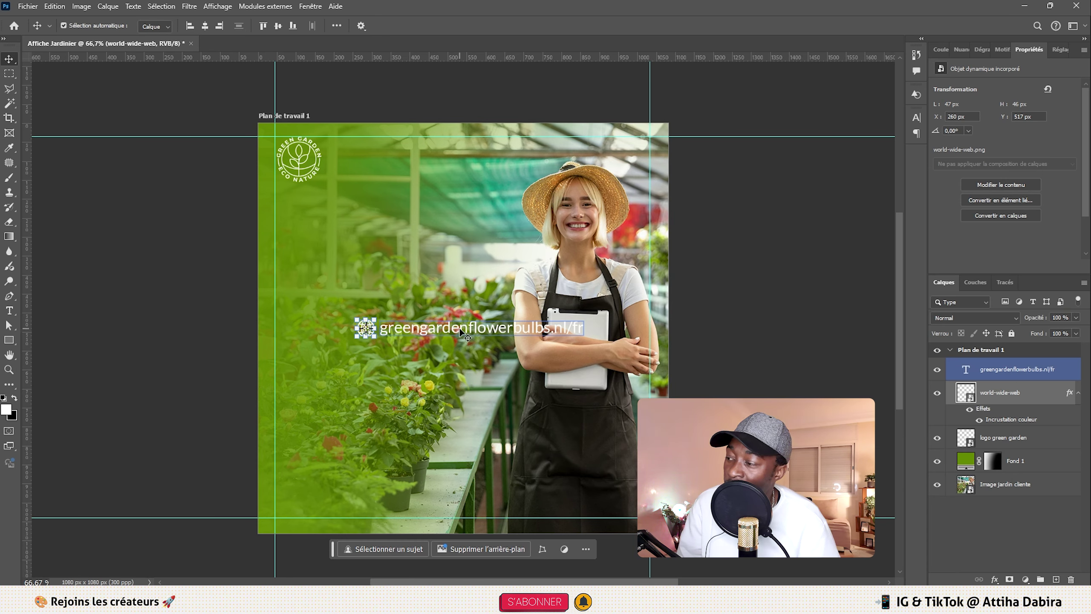
pyautogui.click(342, 323)
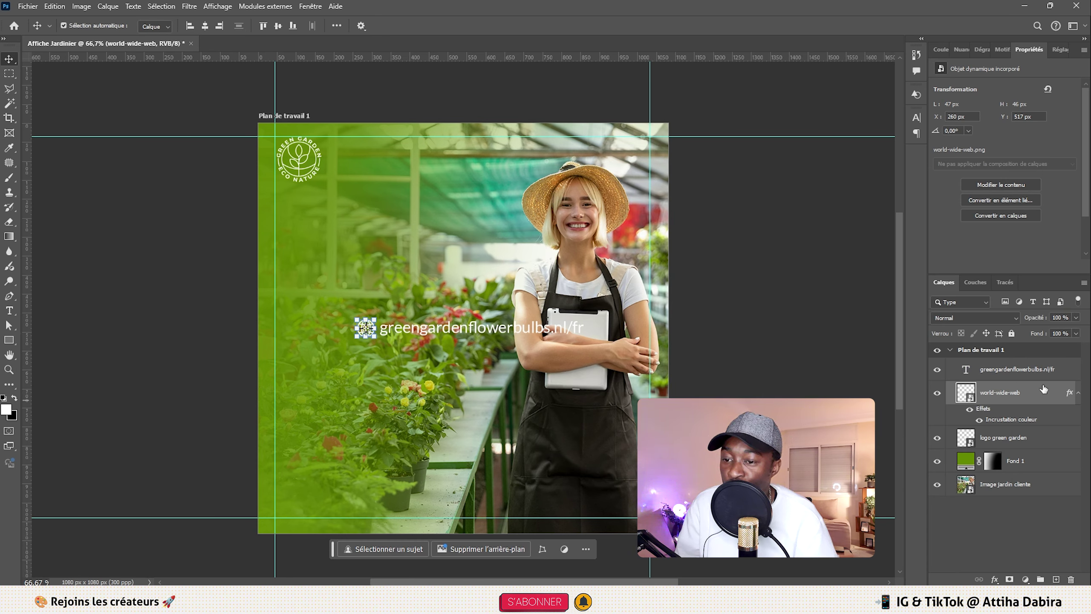
# - Group the web address text and the globe icon layers and name the group "web"
pyautogui.click(1074, 394)
pyautogui.keyDown('shift'); pyautogui.click(1048, 373); pyautogui.keyUp('shift')
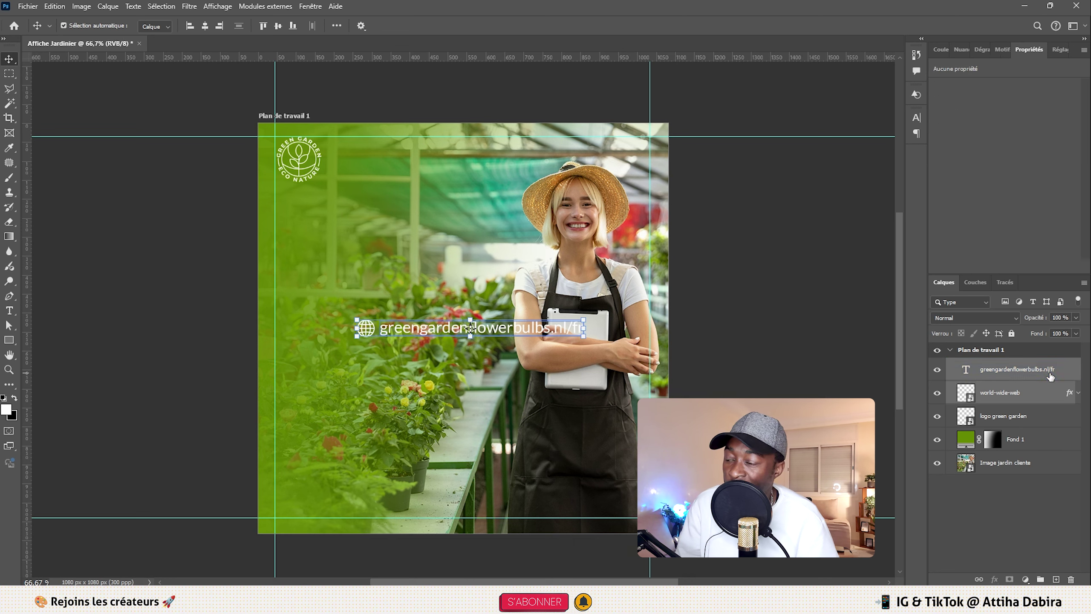
pyautogui.hotkey('ctrl', 'g')
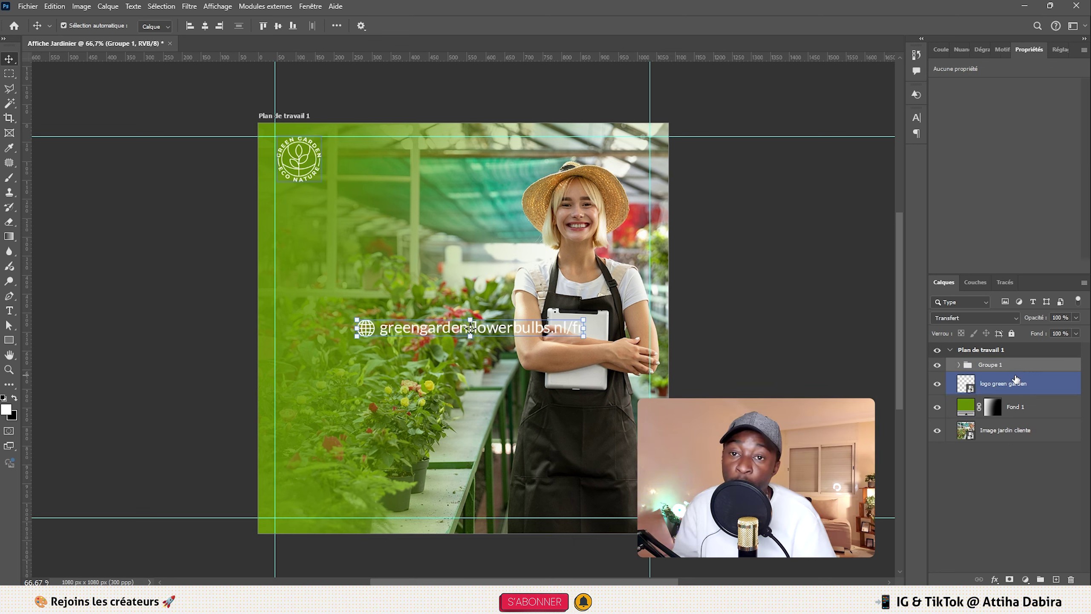
pyautogui.doubleClick(990, 365)
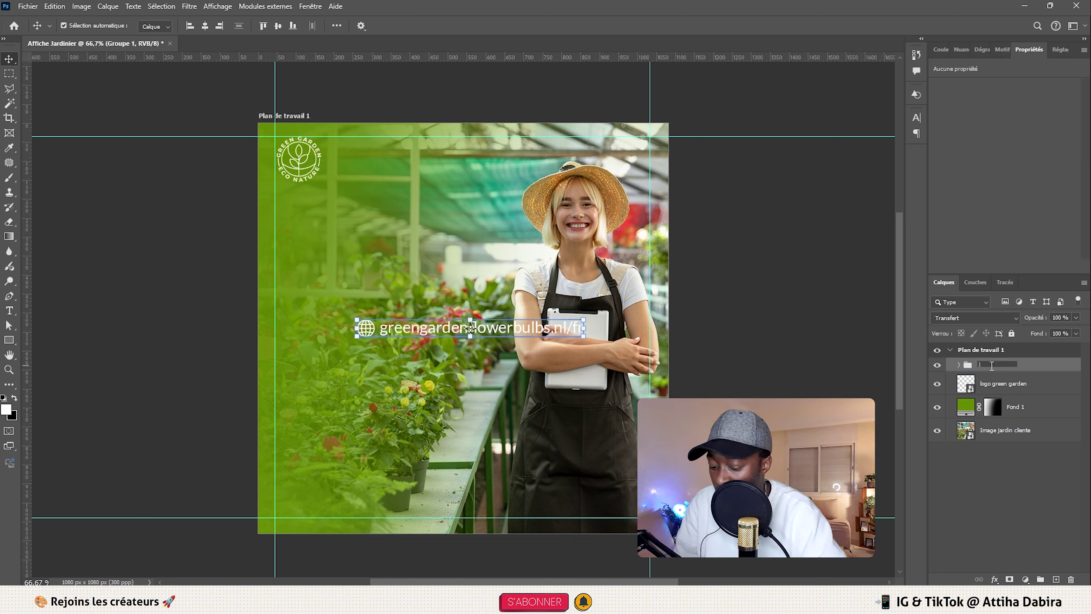
pyautogui.write('web')
pyautogui.press('Return')
# - Scale the web group down slightly and place it at the poster's lower-left corner, aligned with the guides
pyautogui.hotkey('ctrl', 't')
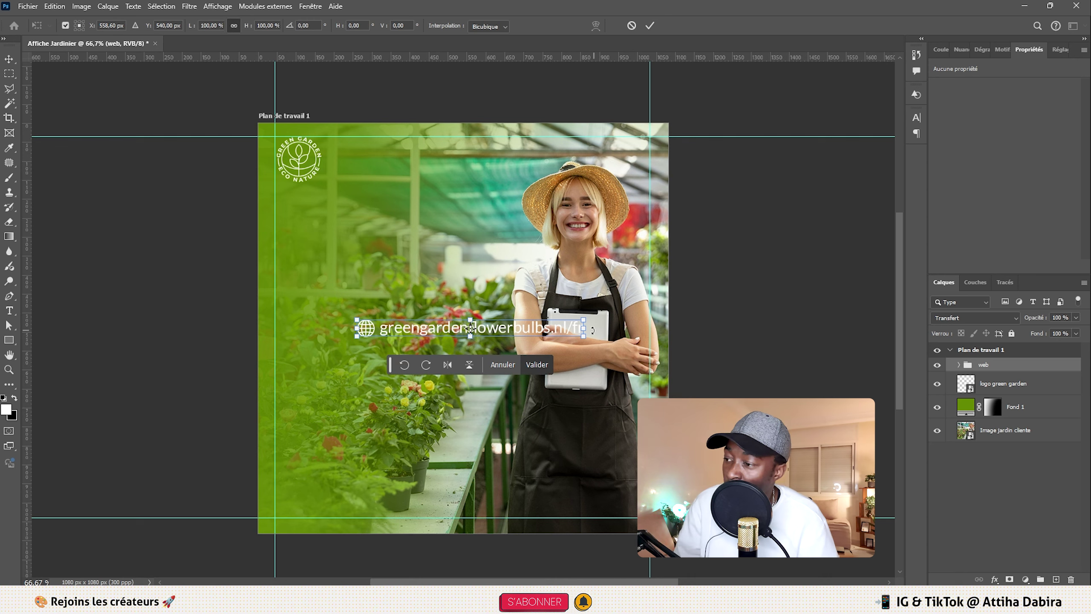
pyautogui.moveTo(585, 332); pyautogui.dragTo(469, 509)
pyautogui.press('Return')
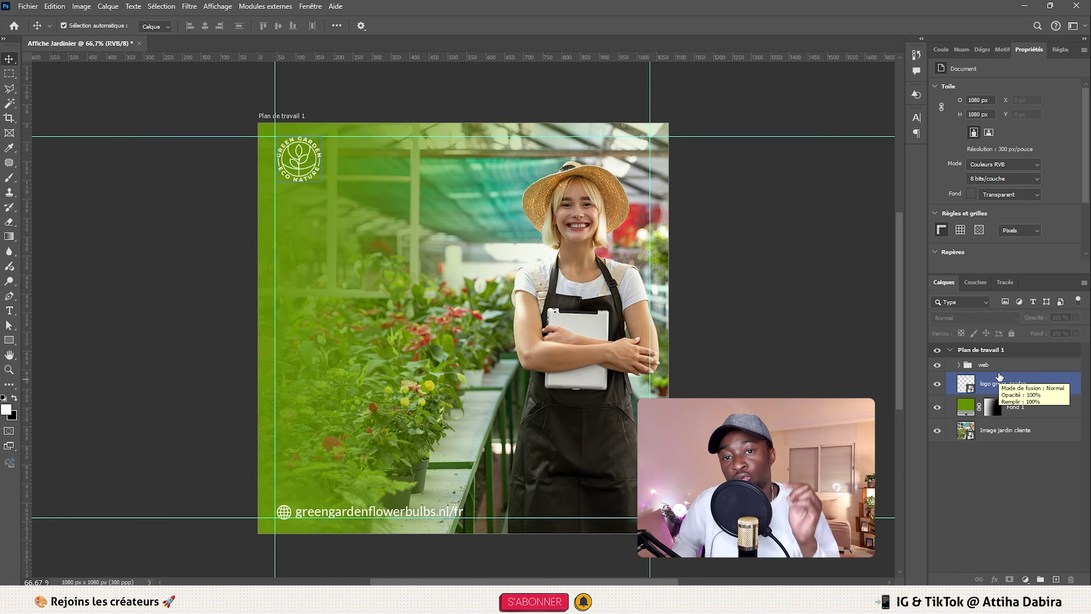
pyautogui.click(456, 347)
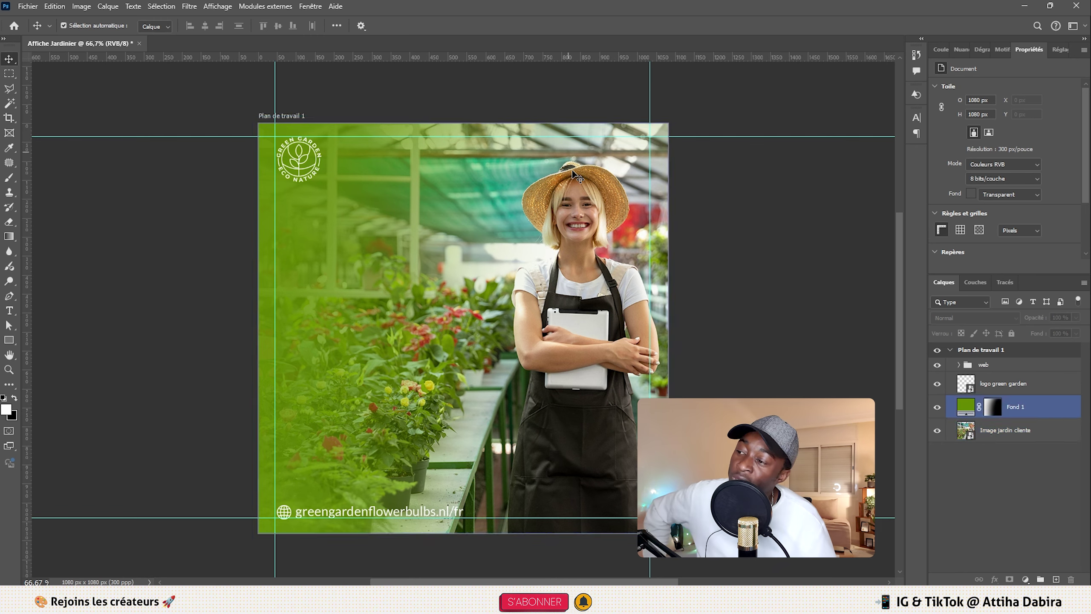
pyautogui.click(566, 354)
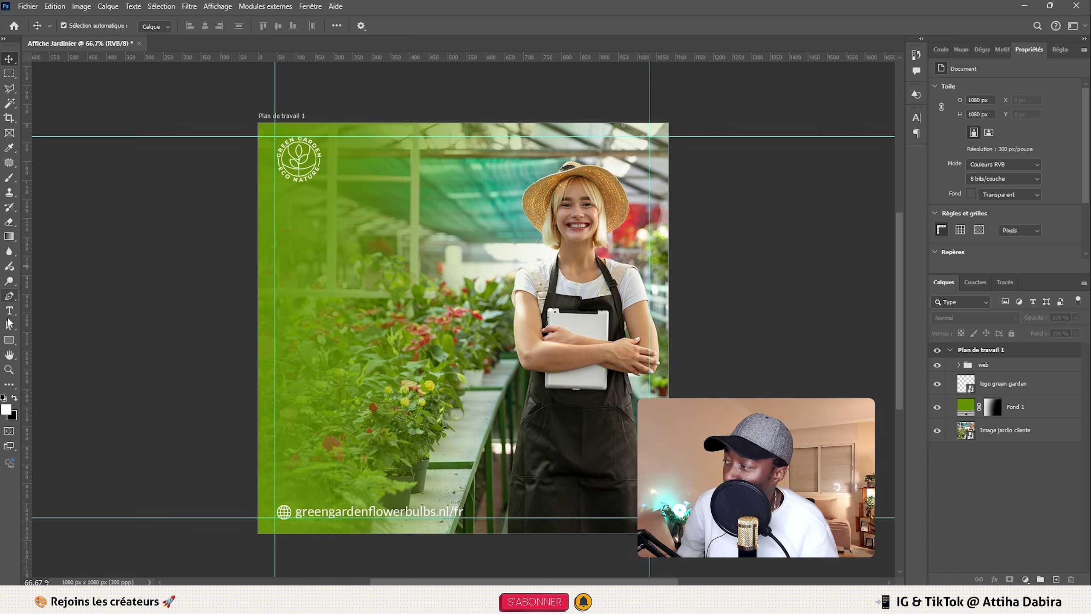
# - Add a text layer with the title "Le Jardin Vert de Green Garden Flower" copied from texte green garden.txt
pyautogui.click(8, 316)
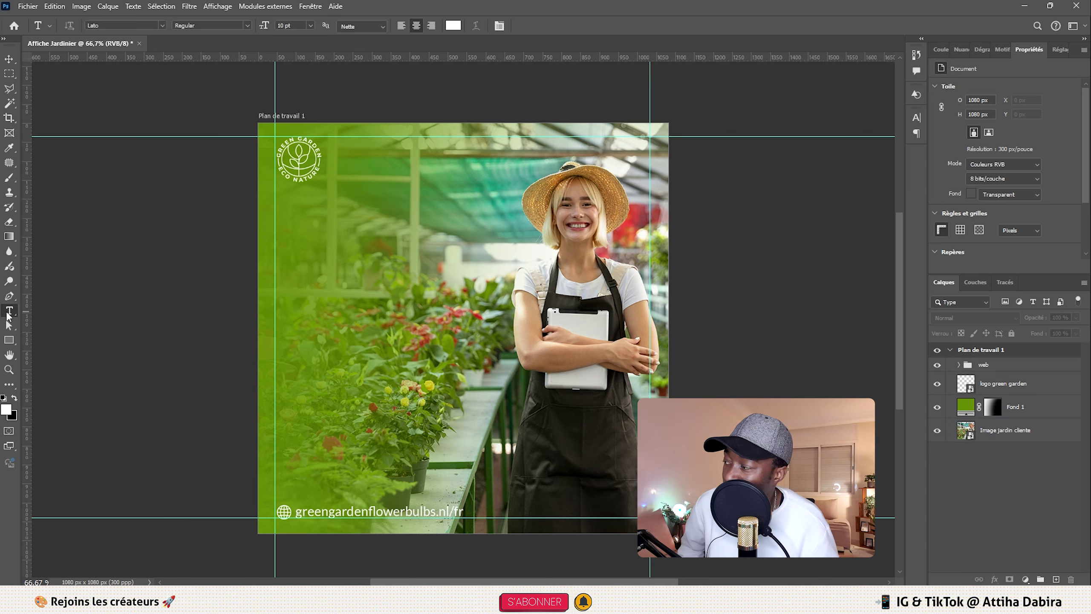
pyautogui.click(364, 250)
pyautogui.hotkey('alt', 'Tab')
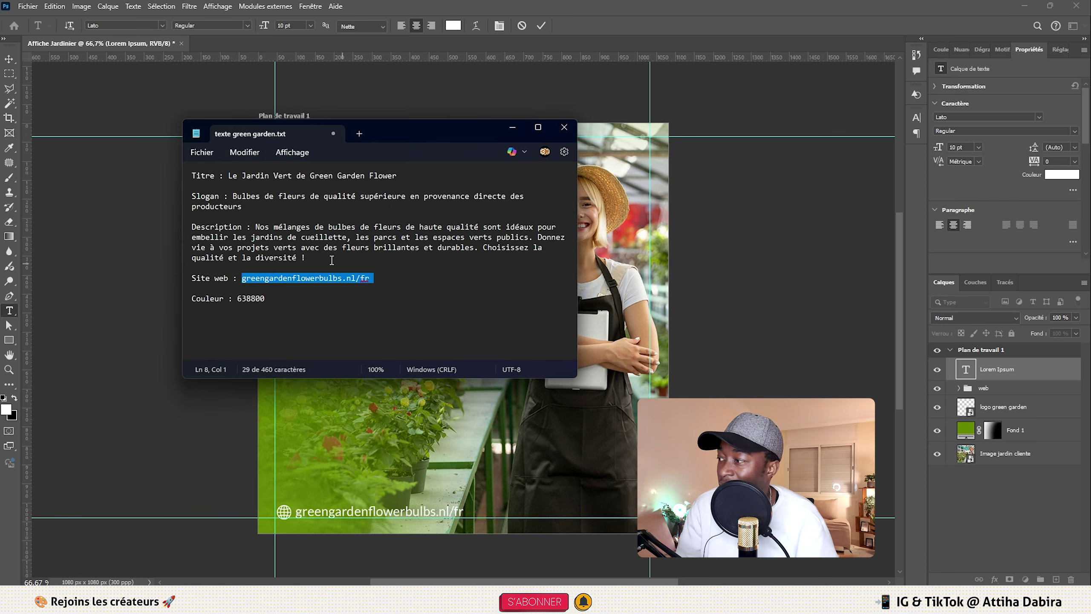
pyautogui.click(234, 249)
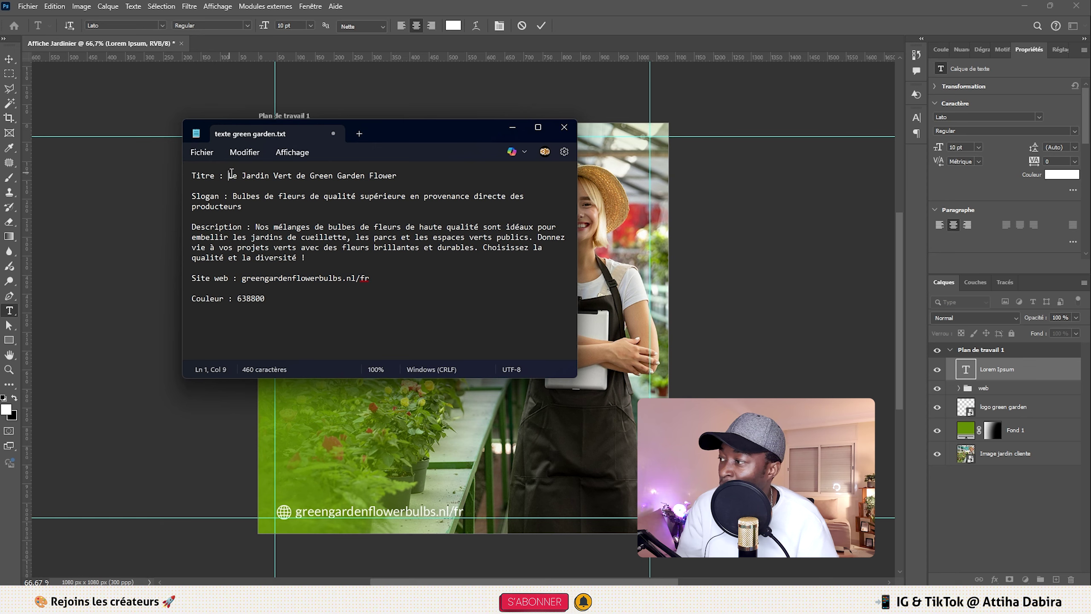
pyautogui.moveTo(231, 173); pyautogui.dragTo(396, 175)
pyautogui.hotkey('ctrl', 'c')
pyautogui.hotkey('alt', 'Tab')
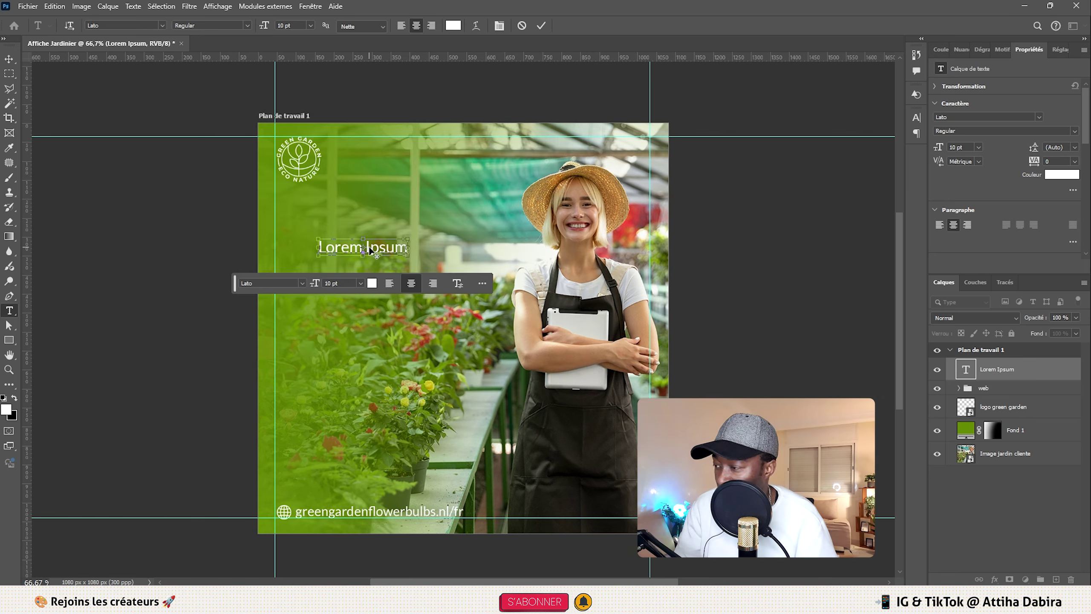
pyautogui.hotkey('ctrl', 'a')
pyautogui.hotkey('ctrl', 'v')
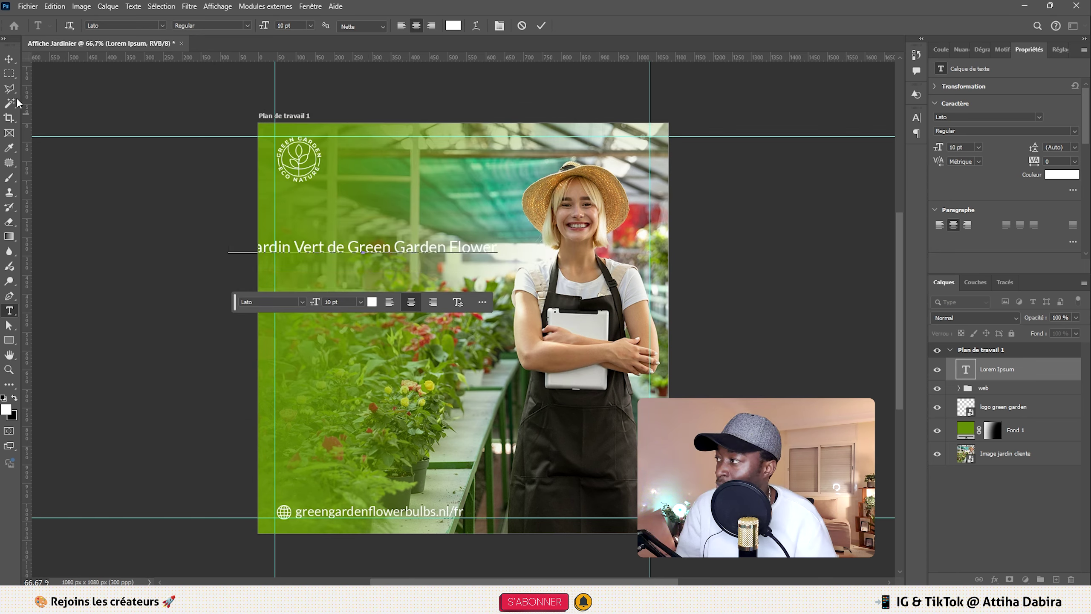
pyautogui.hotkey('ctrl', 'Return')
# - Move the title text fully inside the poster, below and to the right of the logo
pyautogui.press('v')
pyautogui.moveTo(353, 253)
pyautogui.mouseDown()
pyautogui.moveTo(403, 253)
pyautogui.moveTo(344, 257)
pyautogui.mouseUp()
pyautogui.hotkey('ctrl', 't')
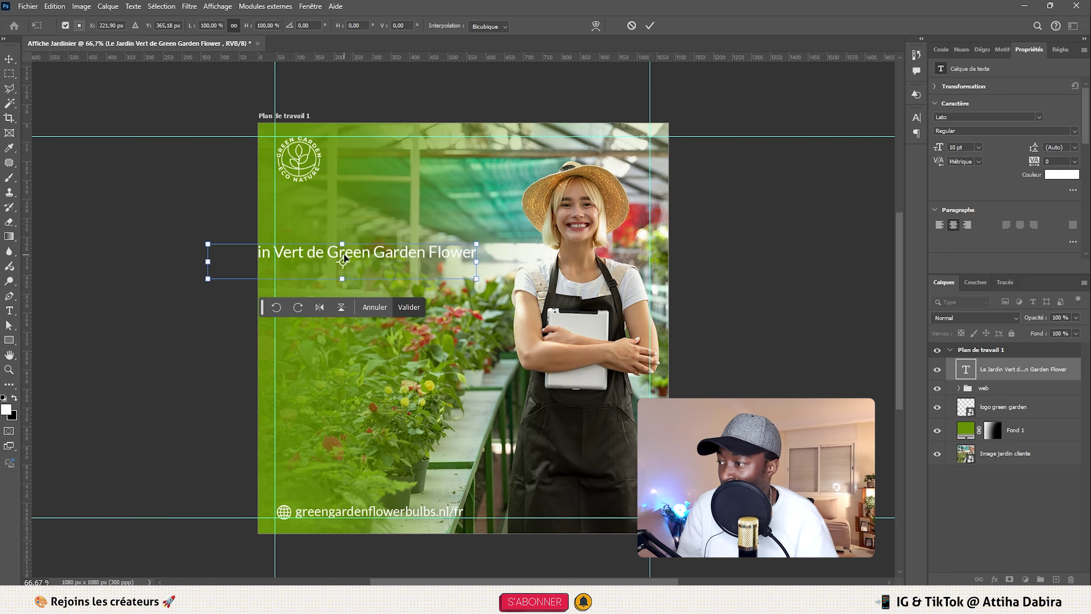
pyautogui.press('Return')
pyautogui.moveTo(411, 259); pyautogui.dragTo(494, 241)
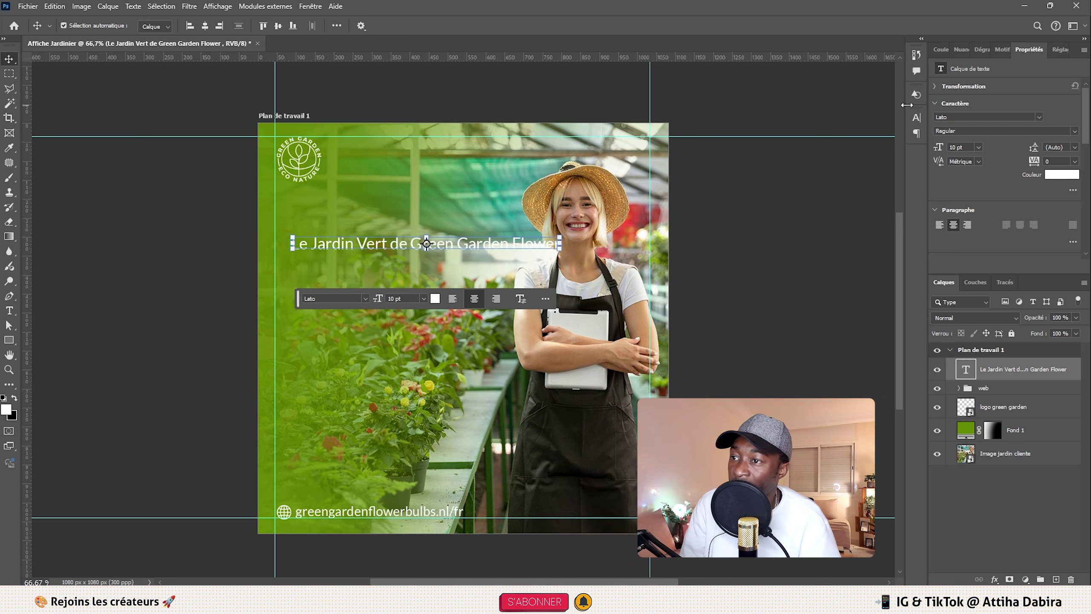
# - Set the title text to all caps in the Montserrat ExtraBold font
pyautogui.click(915, 118)
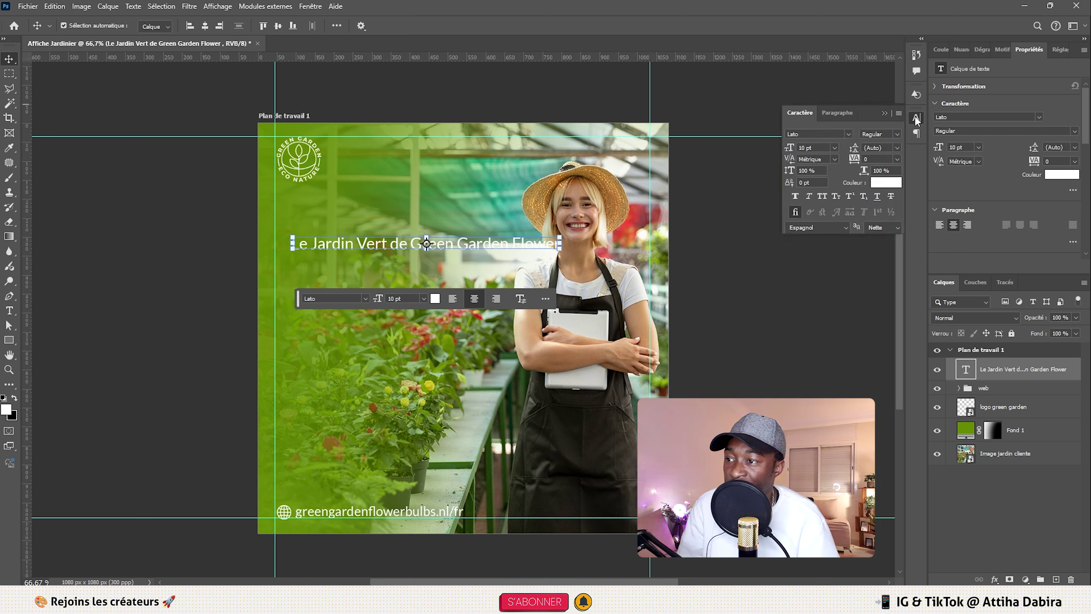
pyautogui.click(822, 196)
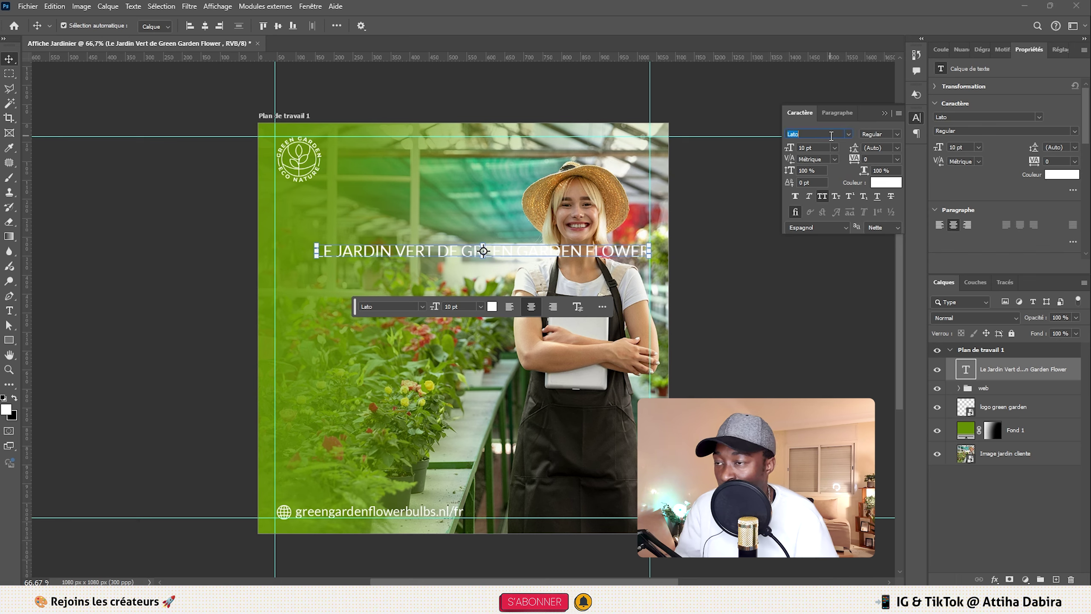
pyautogui.write('Montserrat')
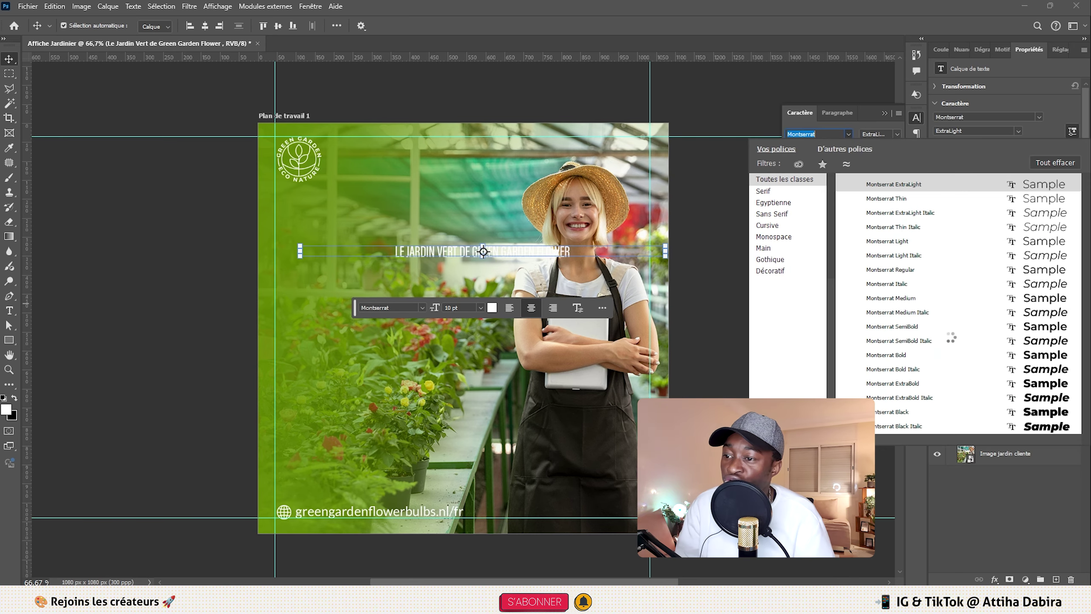
pyautogui.click(902, 387)
# - Duplicate the title, reduce the copy to "LE", enlarge it and place it against the left guide below the logo
pyautogui.moveTo(556, 255); pyautogui.dragTo(554, 301)
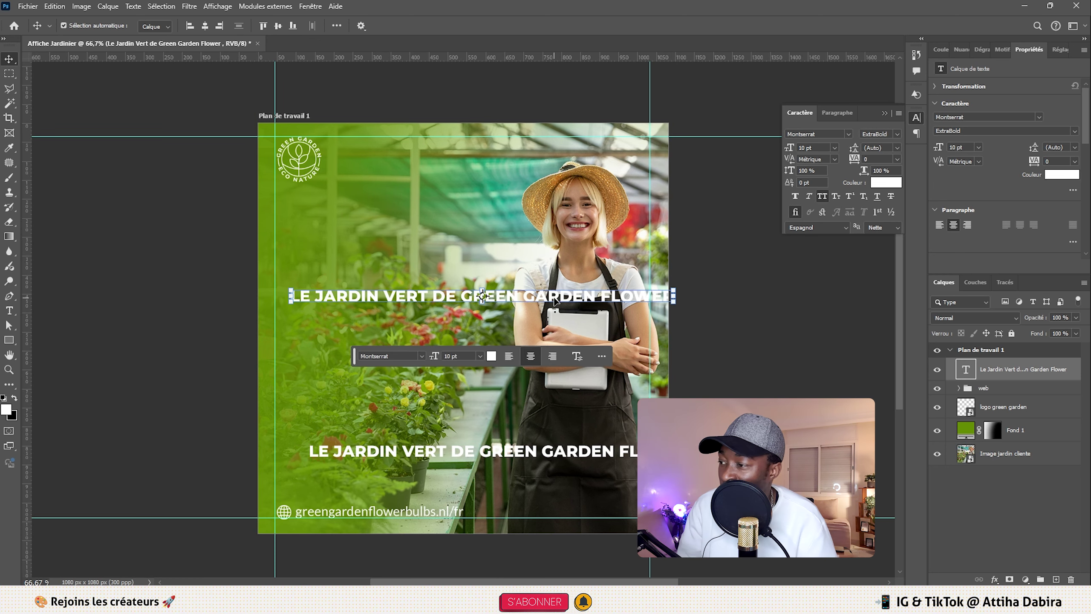
pyautogui.doubleClick(318, 296)
pyautogui.write('LE')
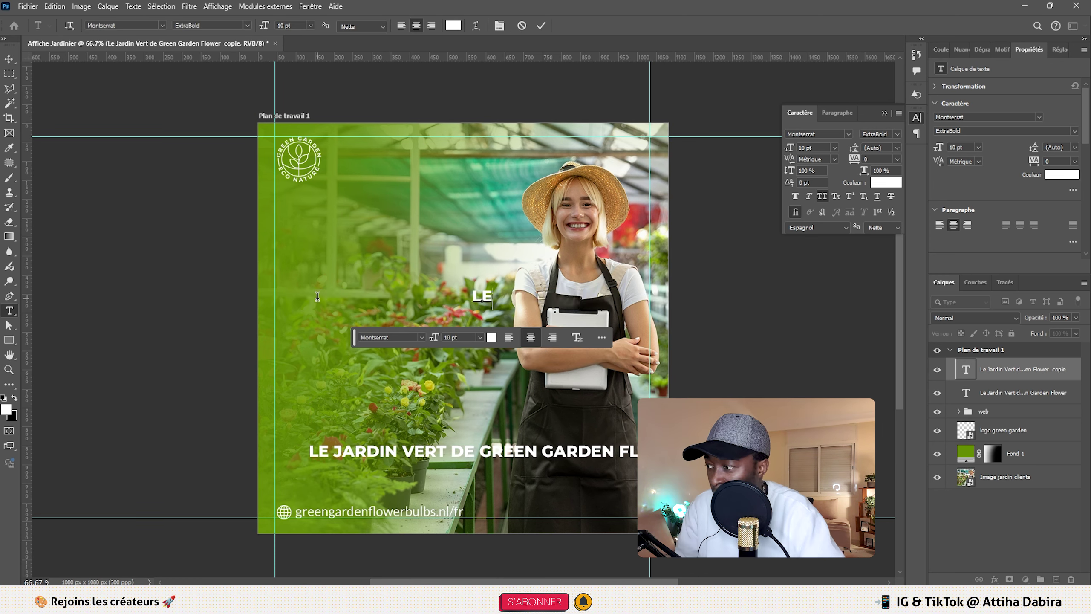
pyautogui.click(8, 59)
pyautogui.moveTo(493, 302); pyautogui.dragTo(294, 232)
pyautogui.press('Return')
# - Duplicate the full title, reduce the copy to "Jardin", enlarge it to about 32 pt and place it right beside "LE"
pyautogui.moveTo(333, 449); pyautogui.dragTo(280, 338)
pyautogui.doubleClick(323, 332)
pyautogui.press('BackSpace')
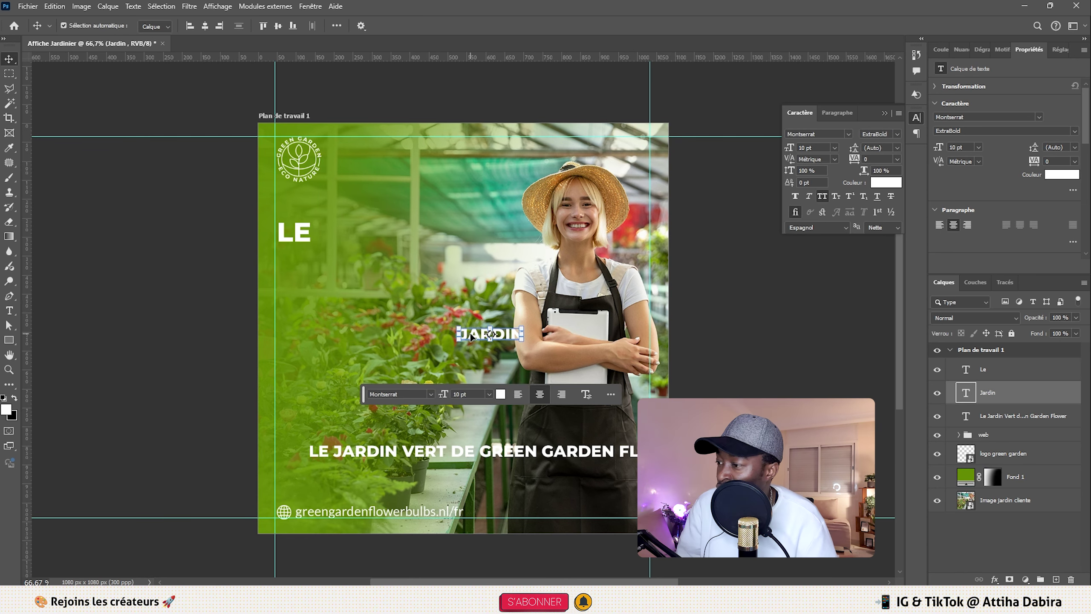
pyautogui.moveTo(471, 334); pyautogui.dragTo(518, 344)
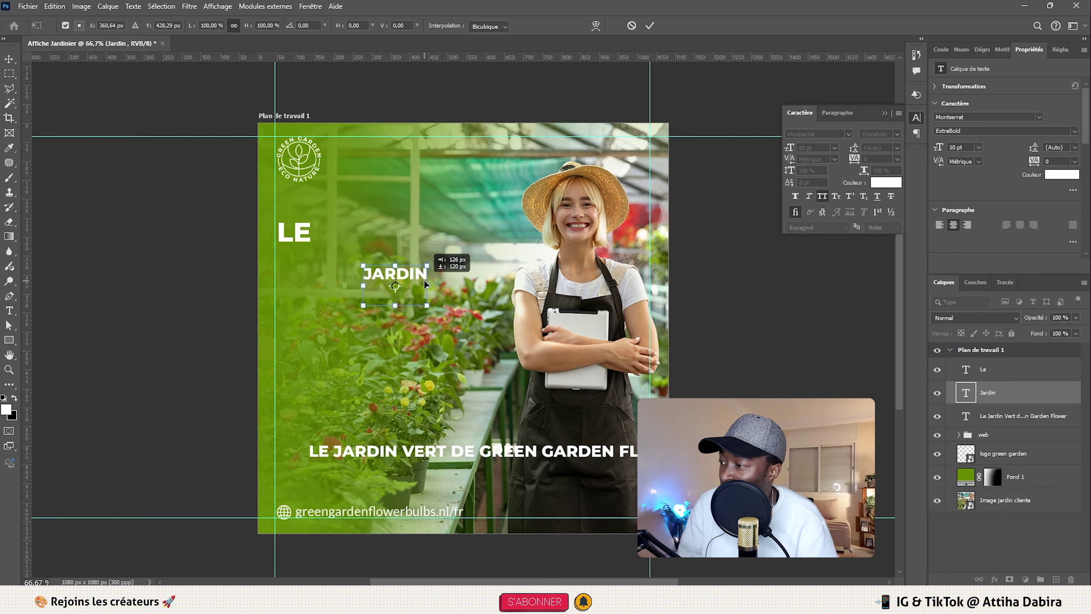
pyautogui.press('Return')
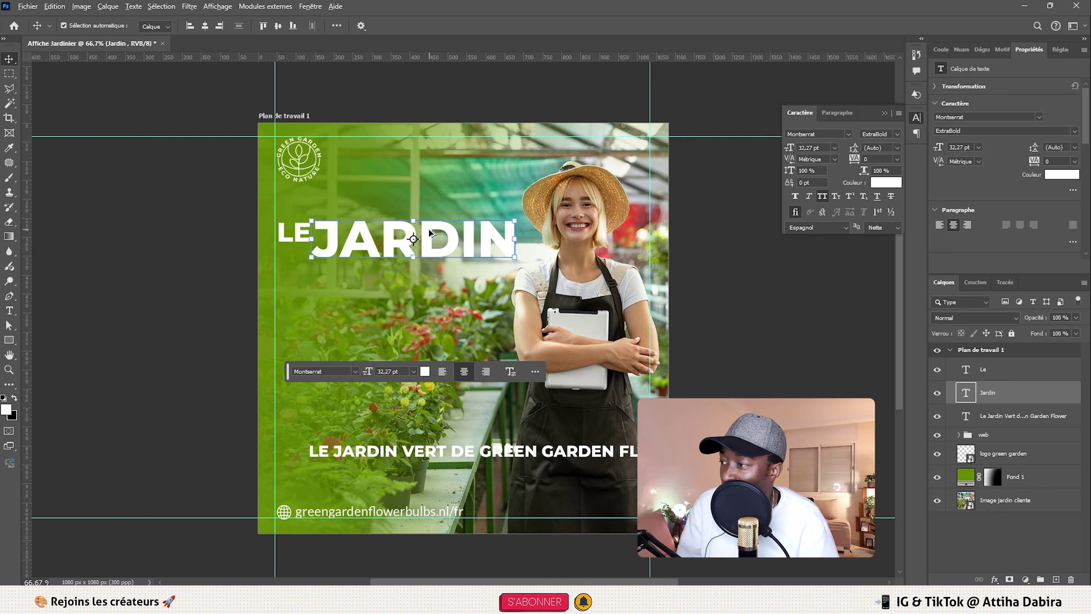
# - Duplicate "JARDIN" below itself, change the copy to "Vert" and align it with the left guide
pyautogui.moveTo(430, 229); pyautogui.dragTo(430, 294)
pyautogui.doubleClick(430, 294)
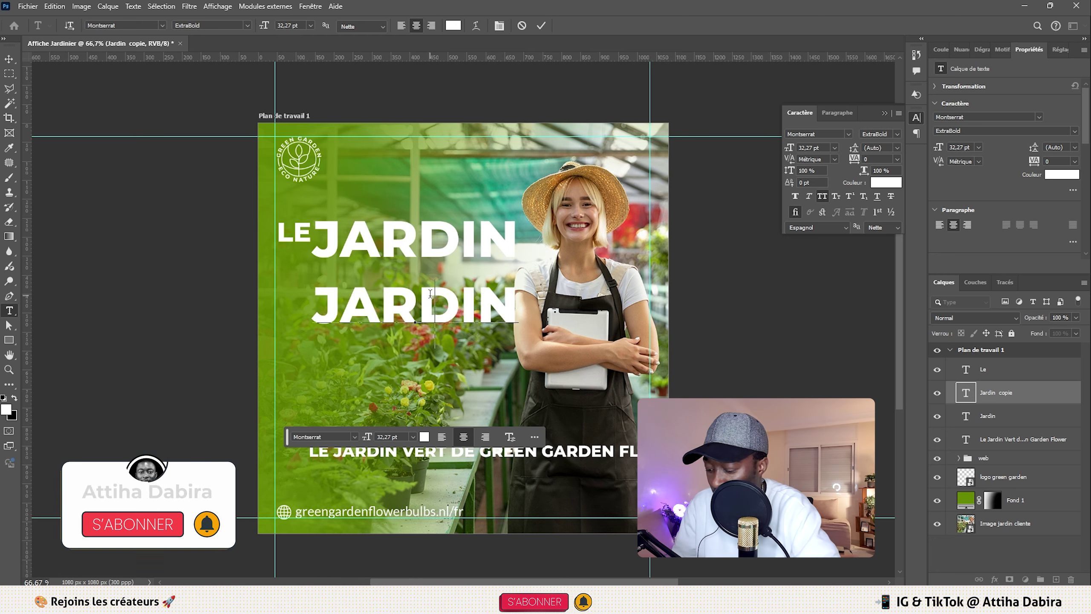
pyautogui.write('Vert')
pyautogui.hotkey('ctrl', 'Return')
pyautogui.moveTo(399, 310); pyautogui.dragTo(334, 289)
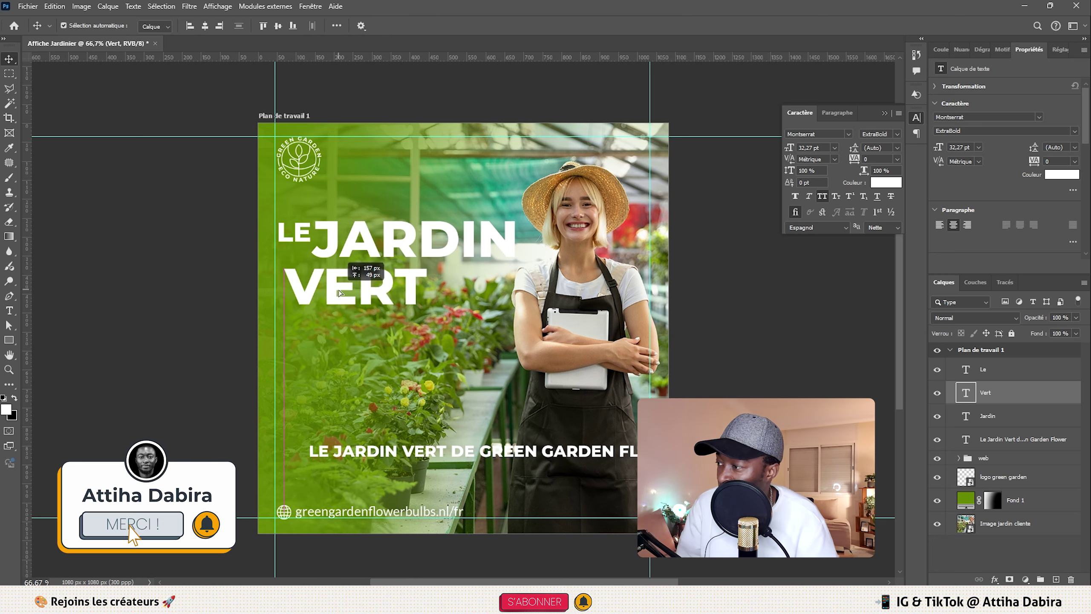
# - Duplicate "LE" to the right of "VERT" and change the copy to "DE"
pyautogui.click(301, 224)
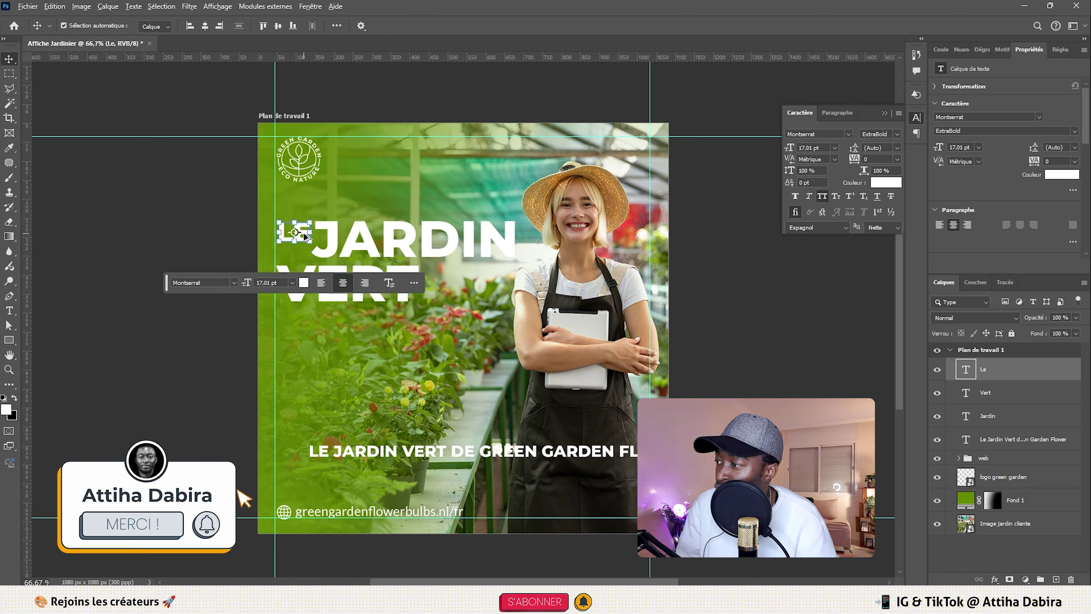
pyautogui.moveTo(303, 230); pyautogui.dragTo(449, 284)
pyautogui.doubleClick(437, 279)
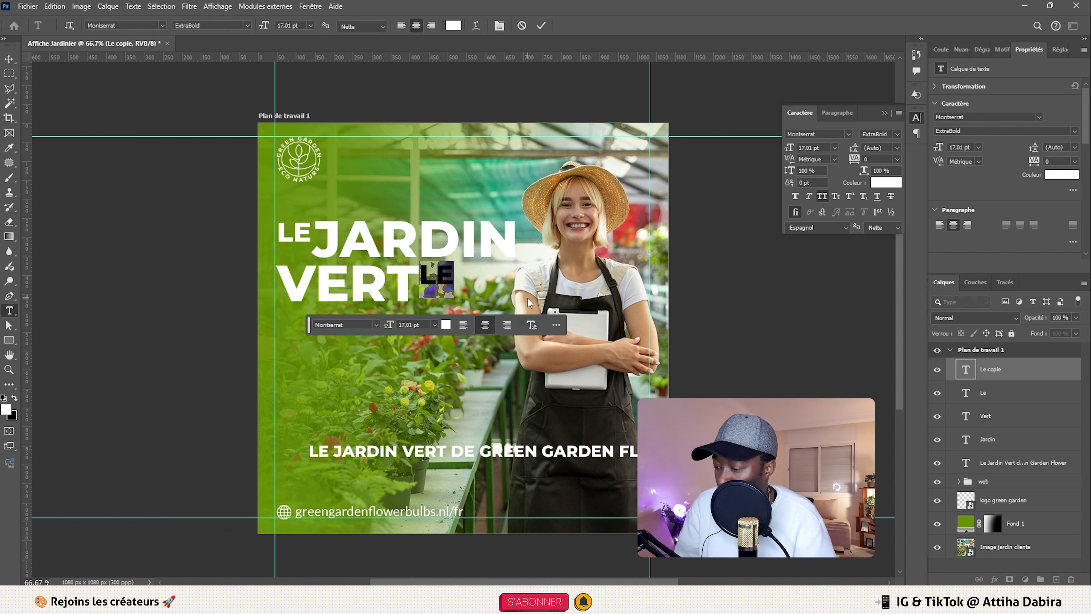
pyautogui.write('DE')
pyautogui.press('Escape')
pyautogui.press('v')
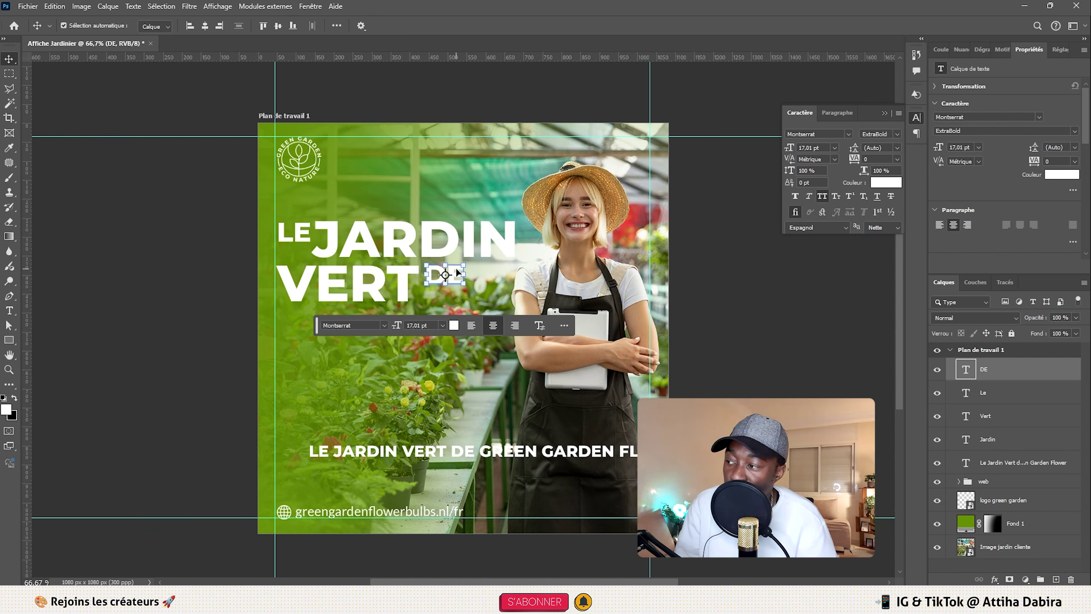
# - Move the remaining full title up, shorten it to "Green Garden Flower" and break it into one word per line
pyautogui.moveTo(457, 454); pyautogui.dragTo(294, 362)
pyautogui.press('t')
pyautogui.press('BackSpace')
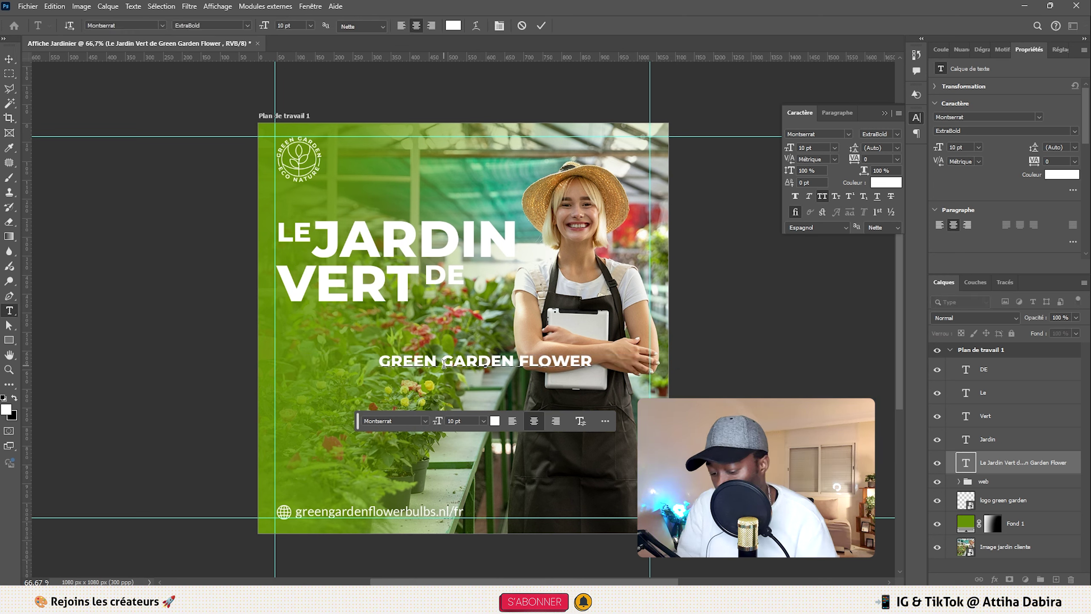
pyautogui.click(444, 363)
pyautogui.press('BackSpace')
pyautogui.press('Return')
pyautogui.click(486, 379)
pyautogui.press('BackSpace')
pyautogui.press('Return')
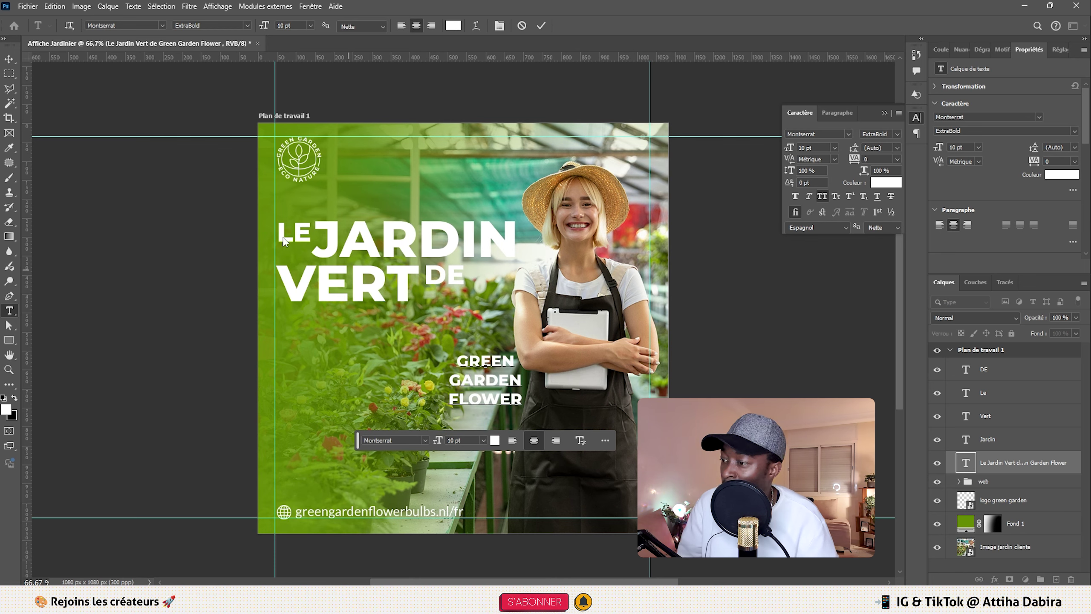
# - Right-align the "Green Garden Flower" text, enlarge it to about 13 pt and place it under "DE", flush with the end of "JARDIN"
pyautogui.click(9, 59)
pyautogui.click(556, 457)
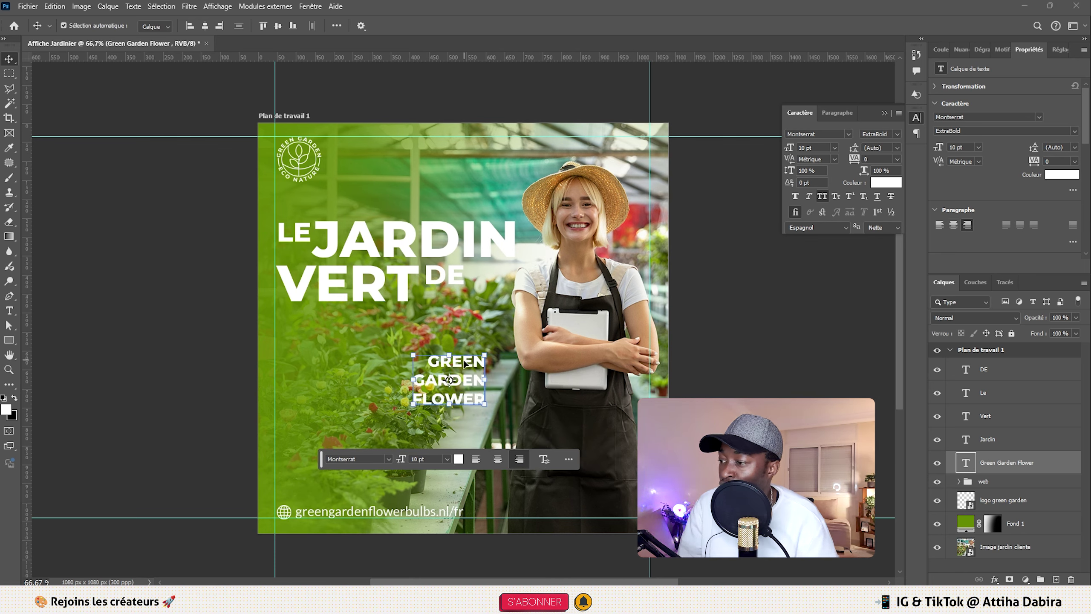
pyautogui.moveTo(465, 363); pyautogui.dragTo(520, 325)
pyautogui.press('Return')
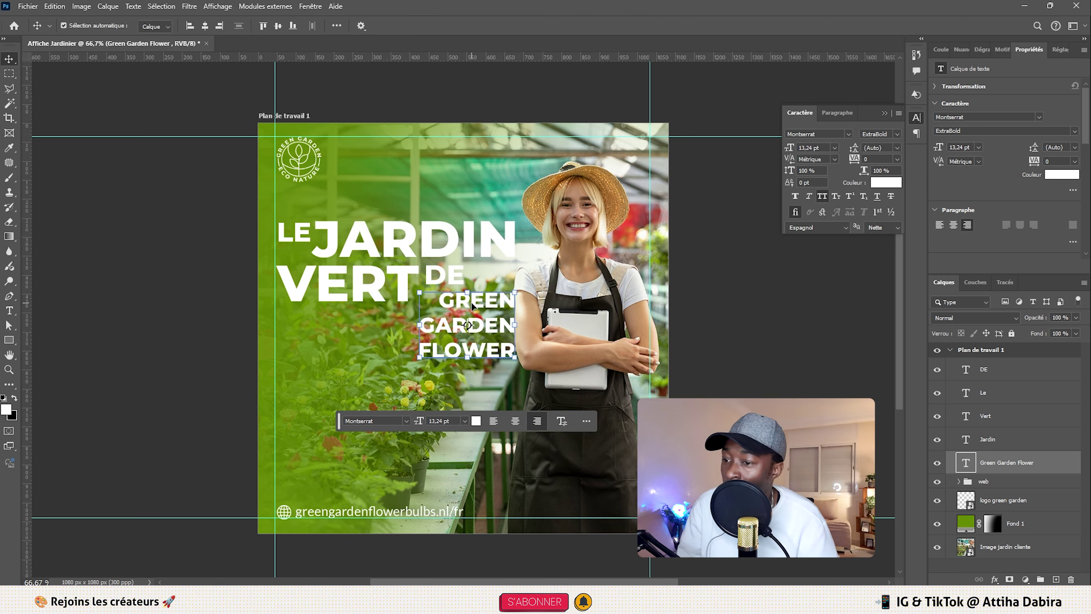
# - Scale all five title text layers down slightly together, keeping them against the left guide
pyautogui.keyDown('shift'); pyautogui.click(971, 370); pyautogui.keyUp('shift')
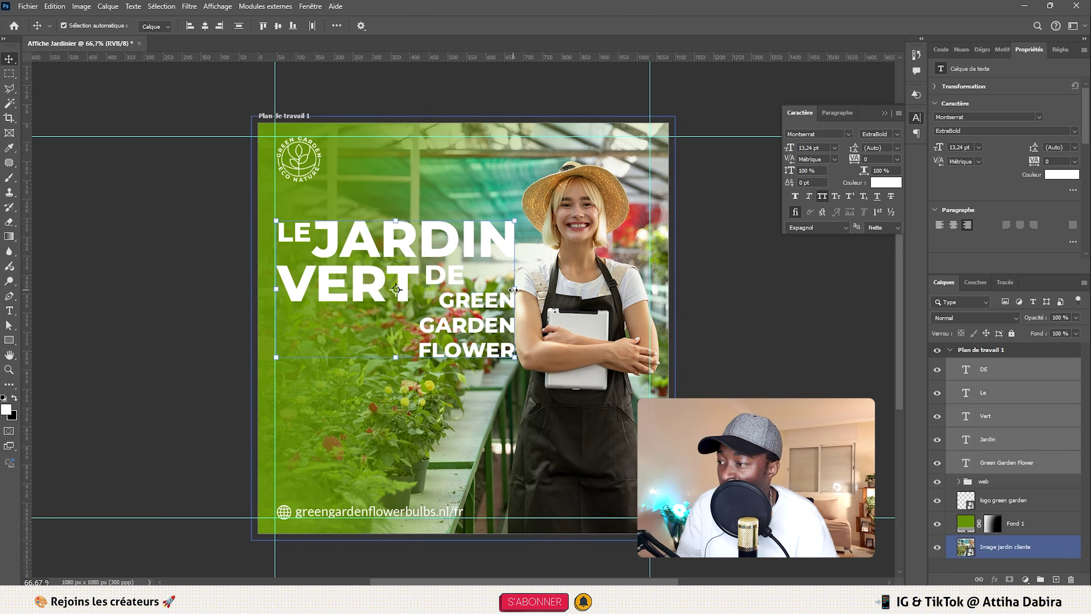
pyautogui.moveTo(513, 290); pyautogui.dragTo(490, 289)
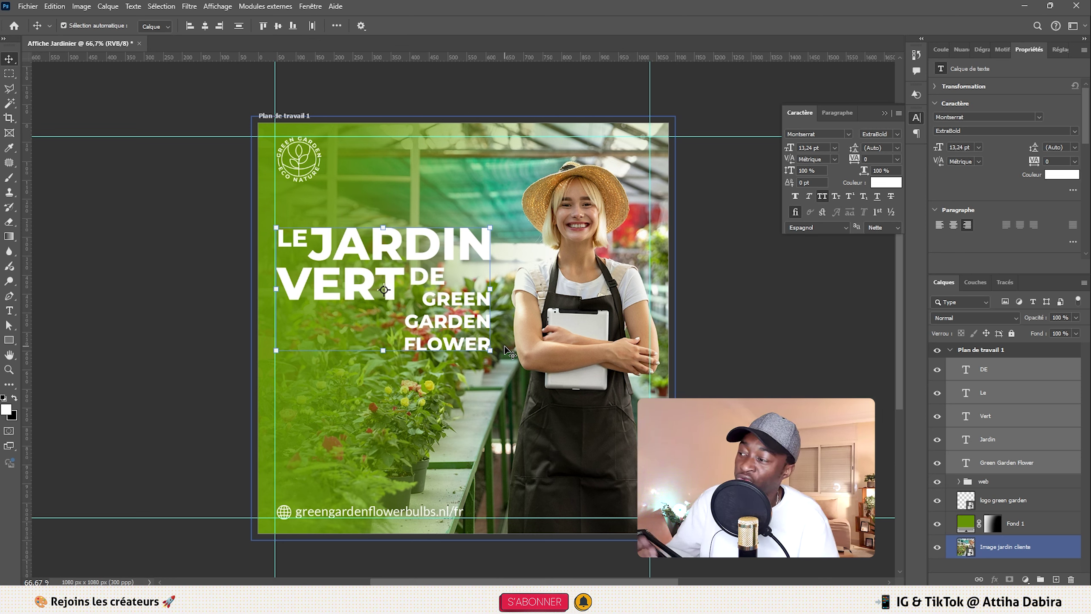
pyautogui.click(743, 378)
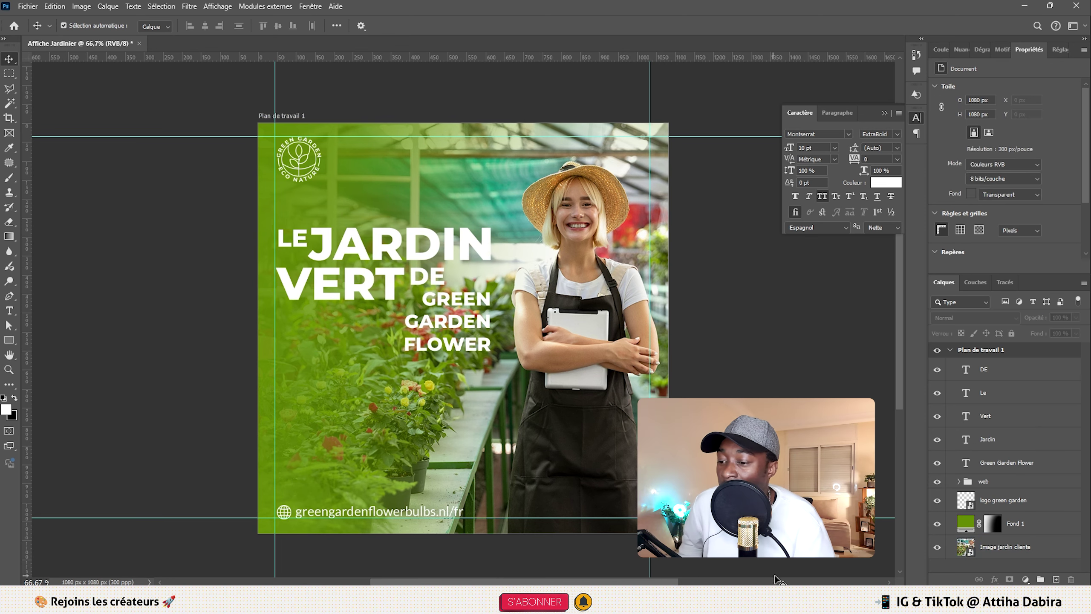
# - Copy the slogan "Bulbes de fleurs de qualité supérieure en provenance directe des producteurs" from texte green garden.txt in Notepad
pyautogui.hotkey('alt', 'Tab')
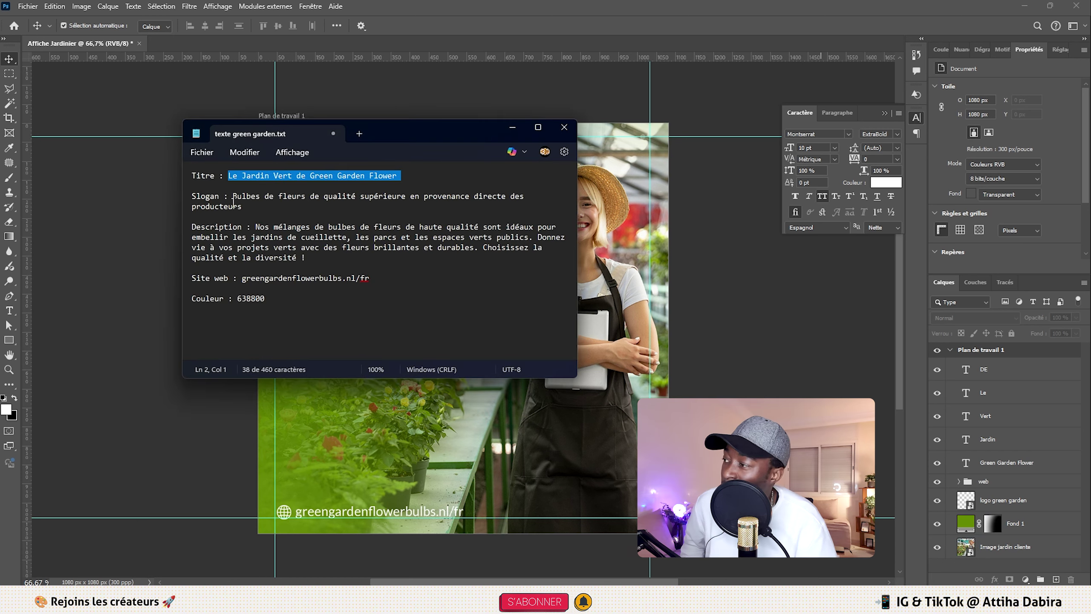
pyautogui.moveTo(233, 198); pyautogui.dragTo(252, 205)
pyautogui.rightClick(244, 205)
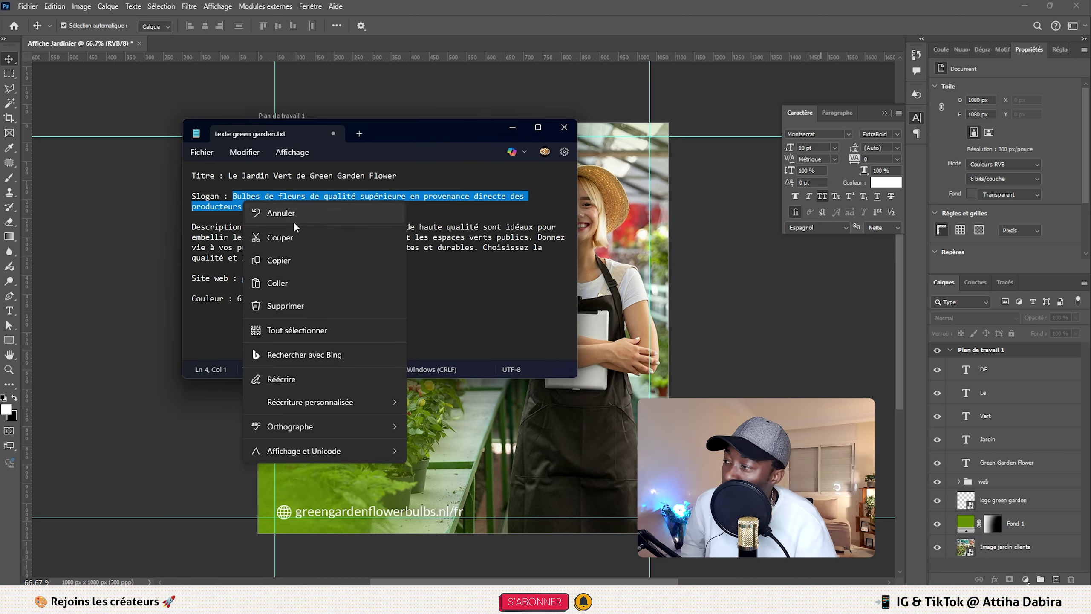
pyautogui.click(275, 253)
pyautogui.click(512, 127)
# - Draw a black rectangle about 380 × 118 px under "VERT", extending past the poster's left edge
pyautogui.moveTo(9, 340); pyautogui.dragTo(78, 344)
pyautogui.click(76, 342)
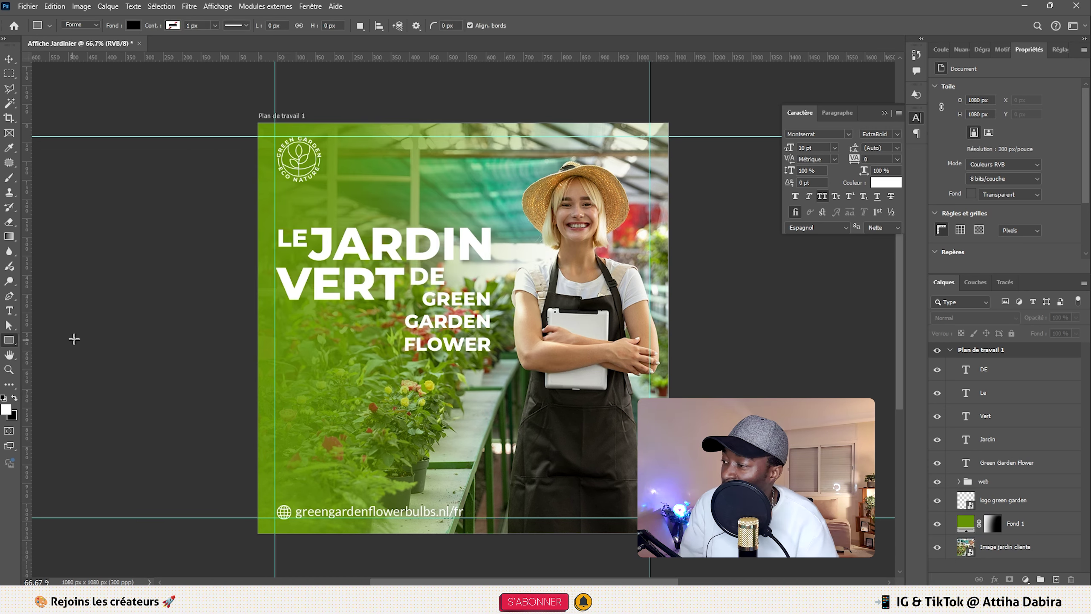
pyautogui.moveTo(252, 306); pyautogui.dragTo(395, 352)
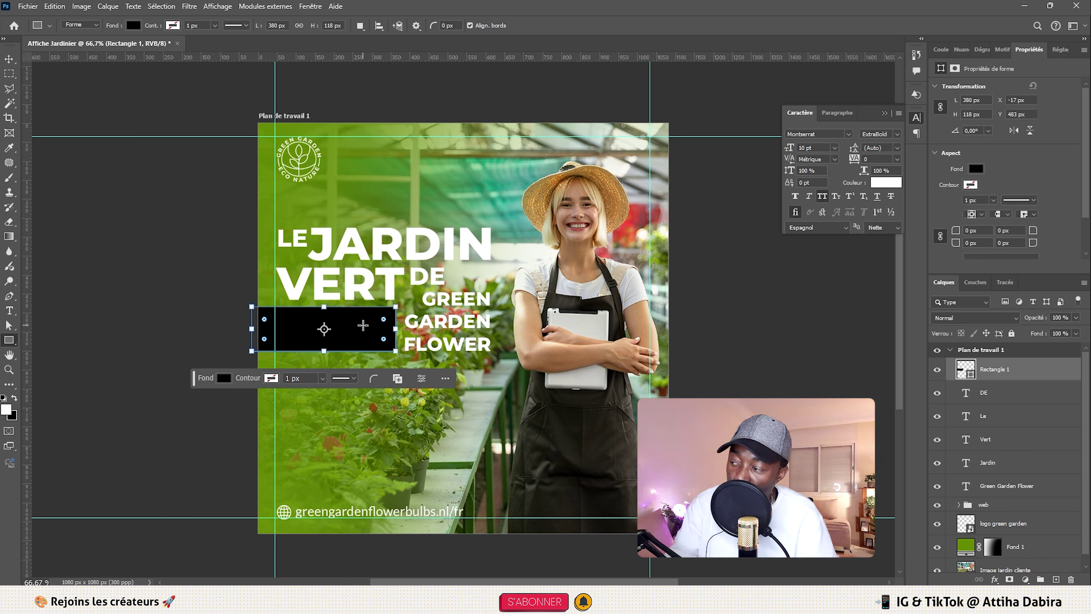
pyautogui.click(8, 59)
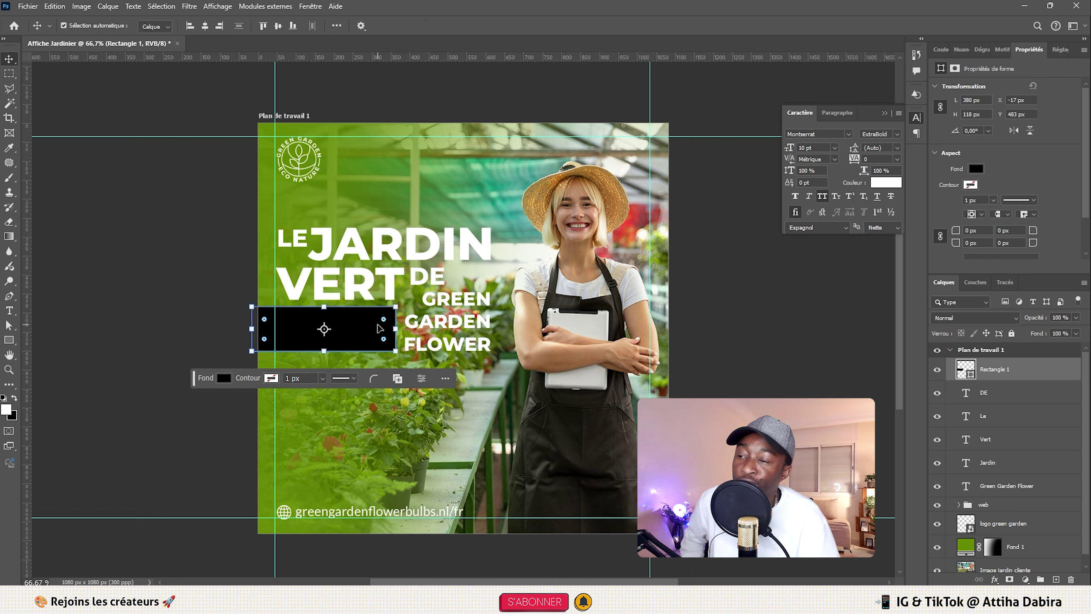
# - Paste the copied slogan as a new text layer in the lower part of the poster and shift it to the right
pyautogui.click(9, 311)
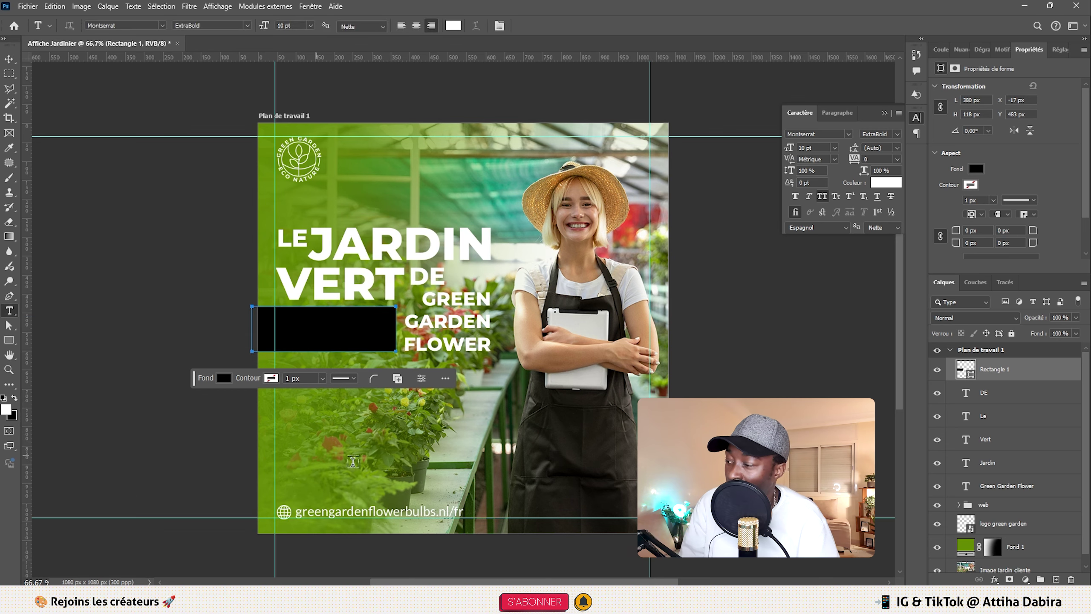
pyautogui.click(426, 414)
pyautogui.hotkey('ctrl', 'v')
pyautogui.click(8, 59)
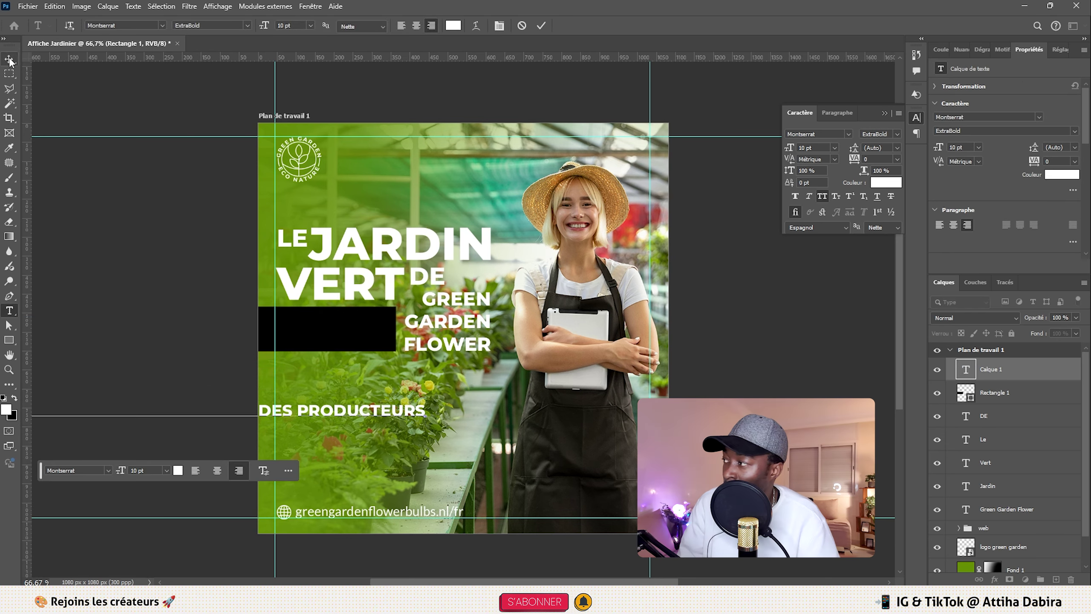
pyautogui.moveTo(275, 411); pyautogui.dragTo(537, 408)
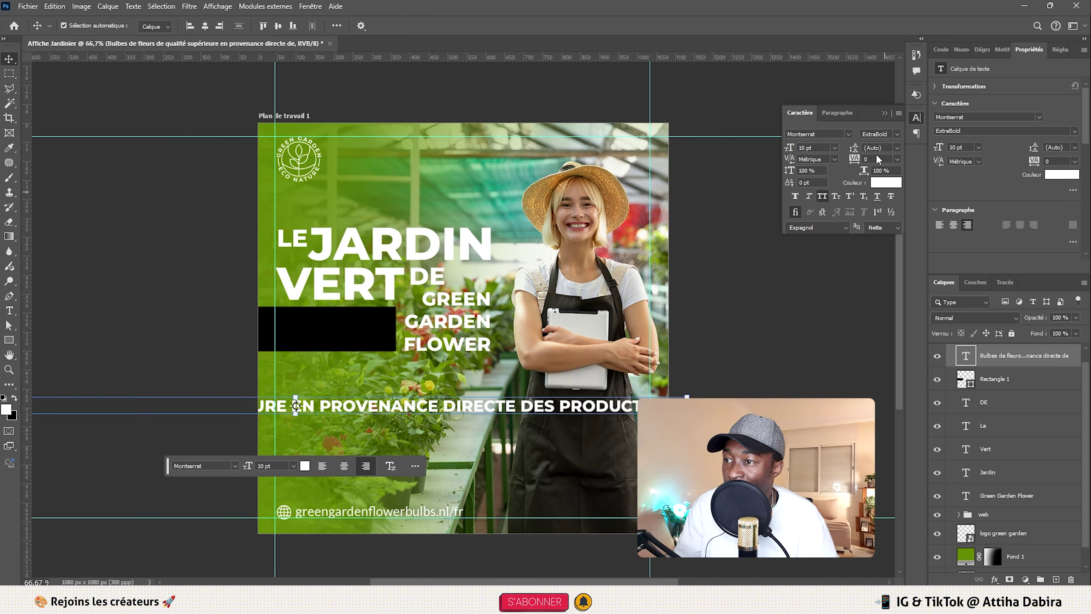
# - Set the slogan to Montserrat Medium at 6 pt without all caps, and move it up over the black rectangle
pyautogui.click(895, 137)
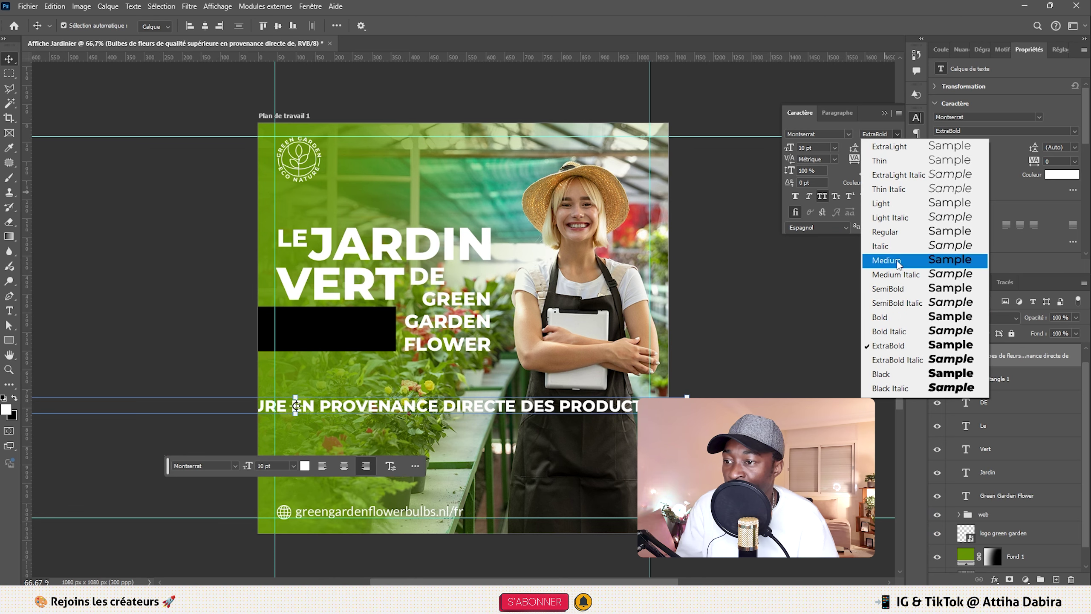
pyautogui.click(896, 246)
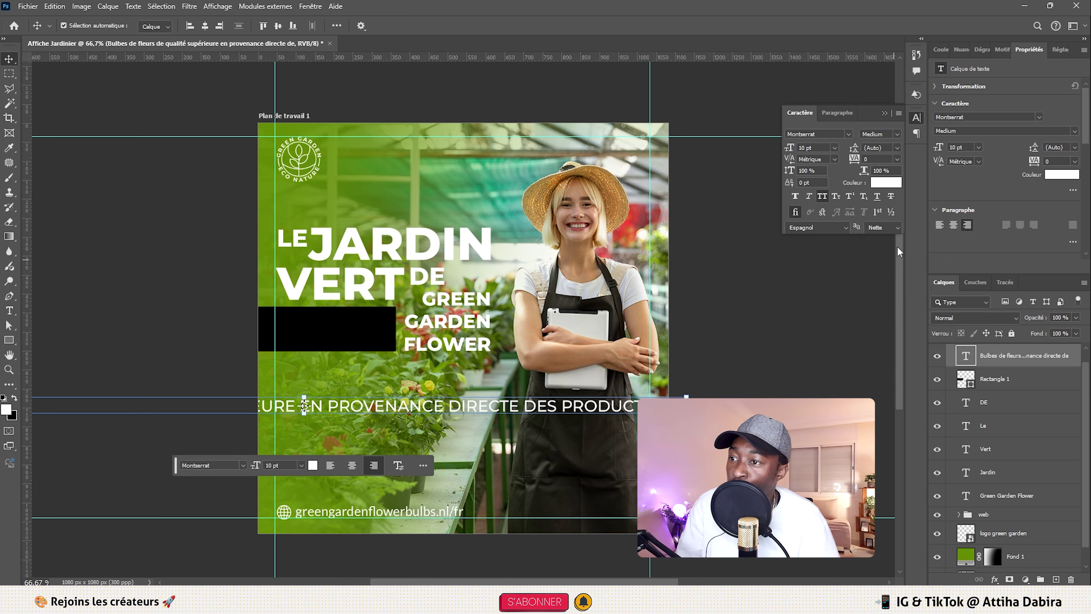
pyautogui.click(824, 194)
pyautogui.click(834, 147)
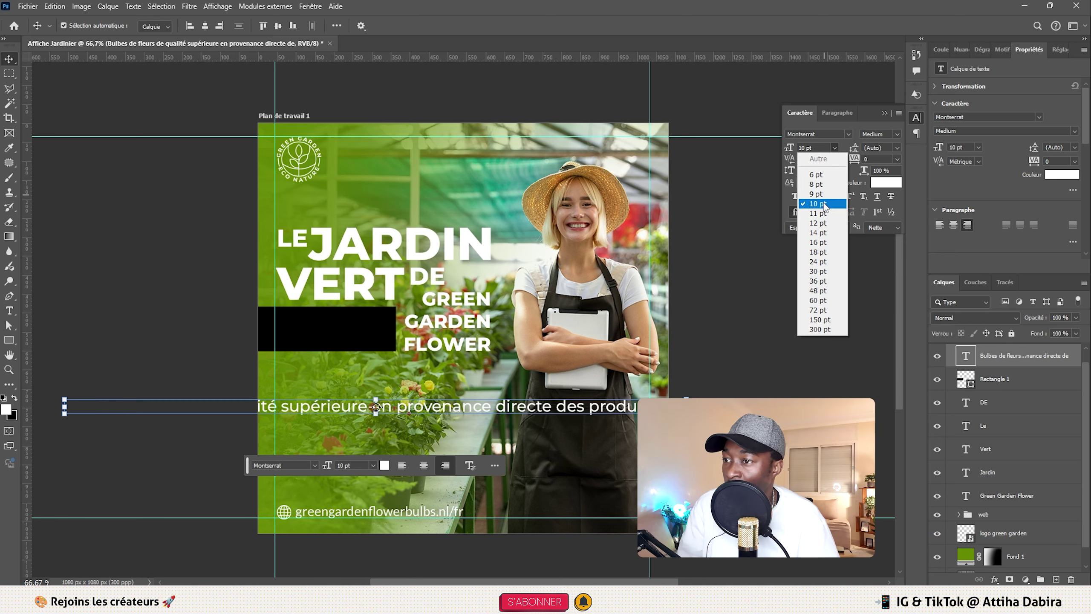
pyautogui.click(815, 174)
pyautogui.moveTo(427, 400); pyautogui.dragTo(401, 321)
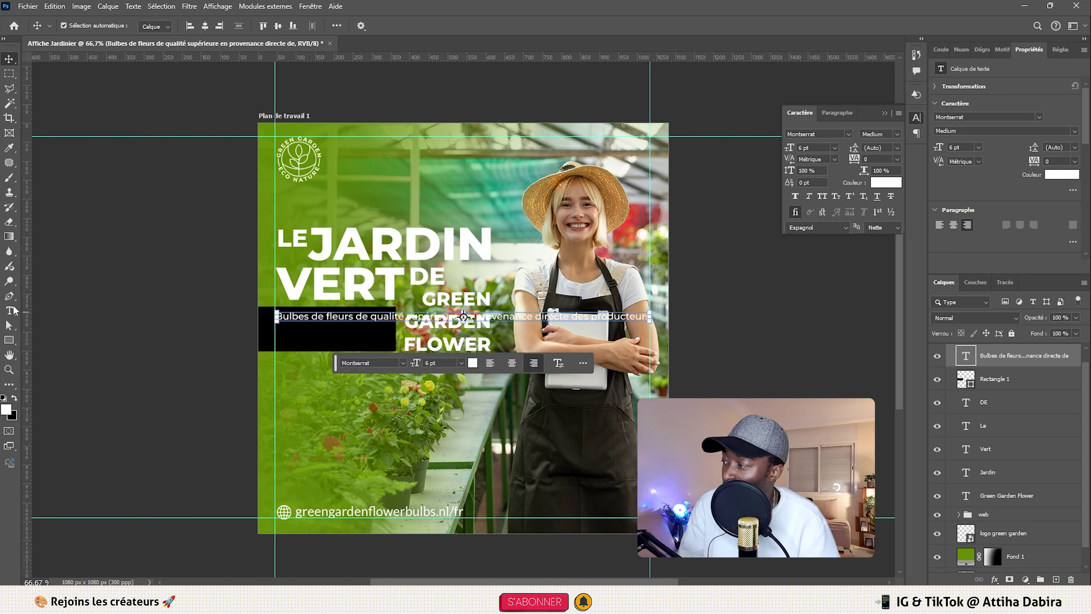
# - Break the slogan into three lines before "supérieure" and before "directe", and left-align the text
pyautogui.click(11, 310)
pyautogui.click(405, 315)
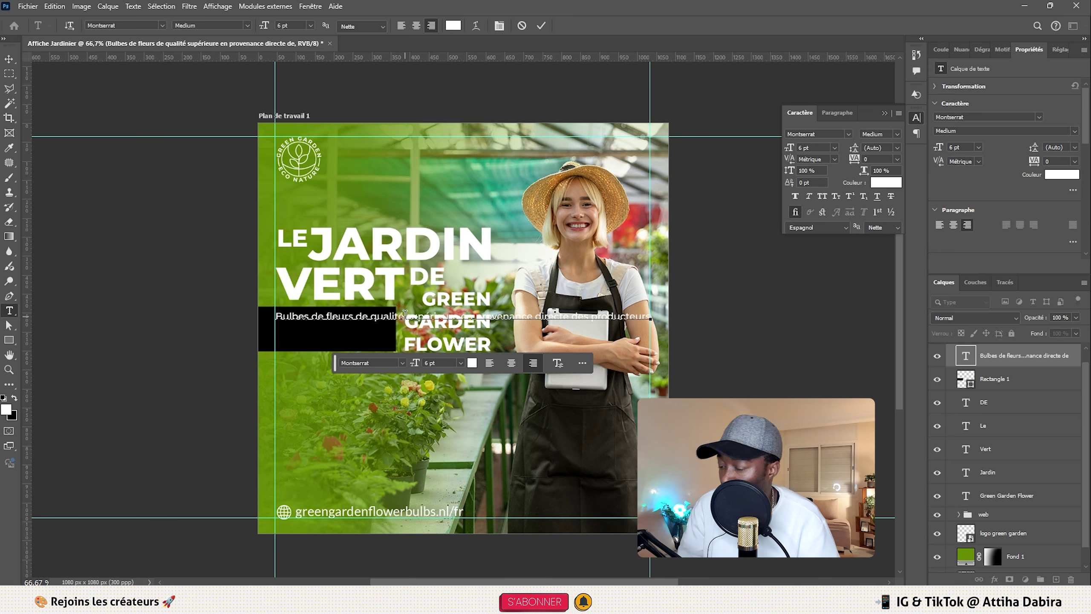
pyautogui.press('Return')
pyautogui.click(532, 325)
pyautogui.press('Return')
pyautogui.click(9, 59)
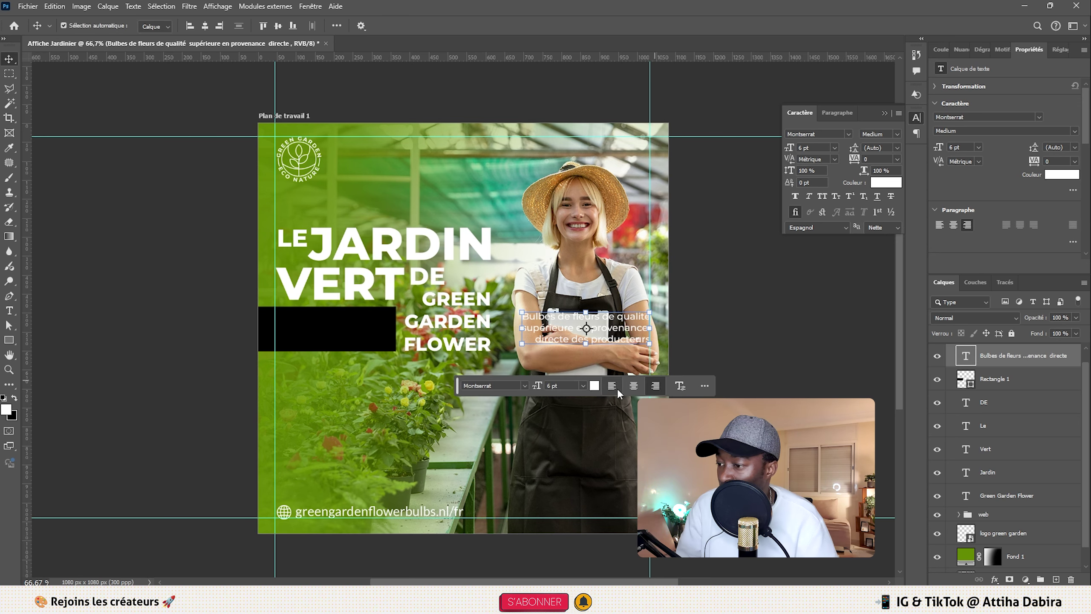
pyautogui.click(617, 388)
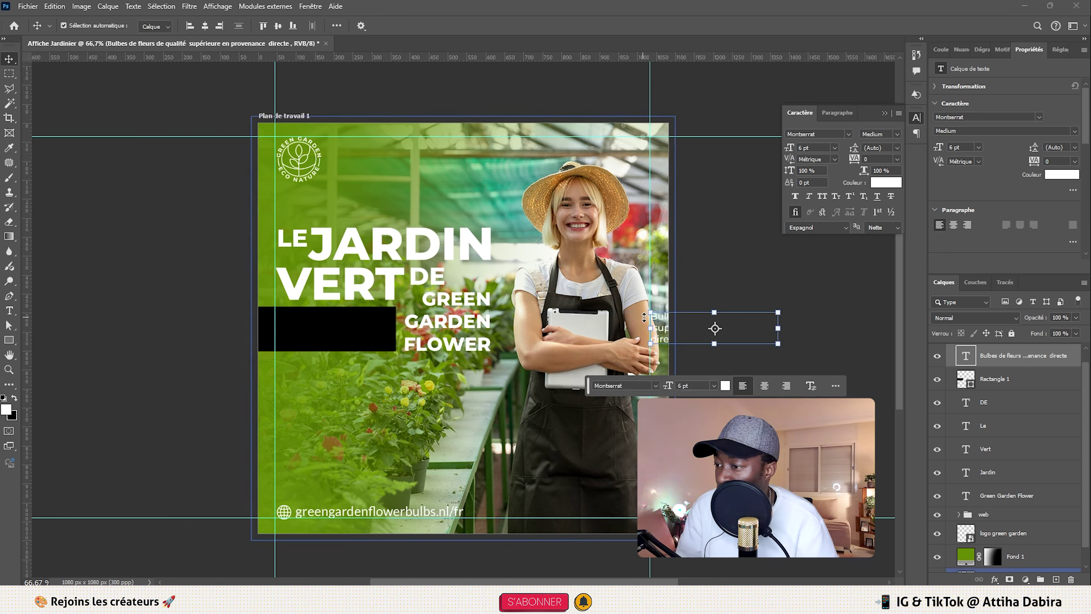
# - Move the slogan onto the black rectangle, aligned with the left margin guide, and scale it down to 5.27 pt
pyautogui.moveTo(534, 317); pyautogui.dragTo(288, 318)
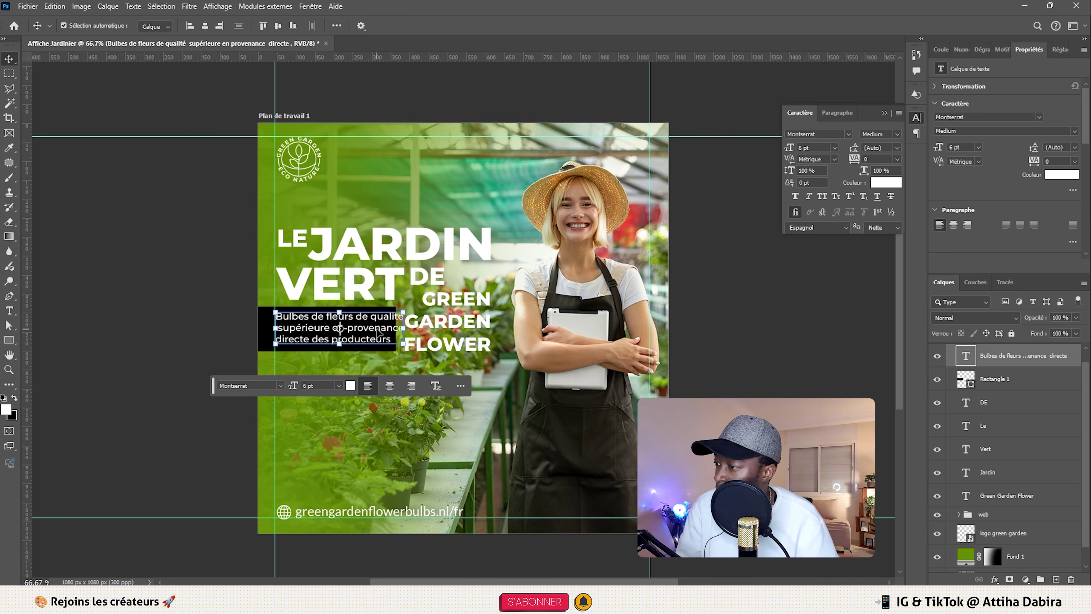
pyautogui.moveTo(405, 329); pyautogui.dragTo(390, 330)
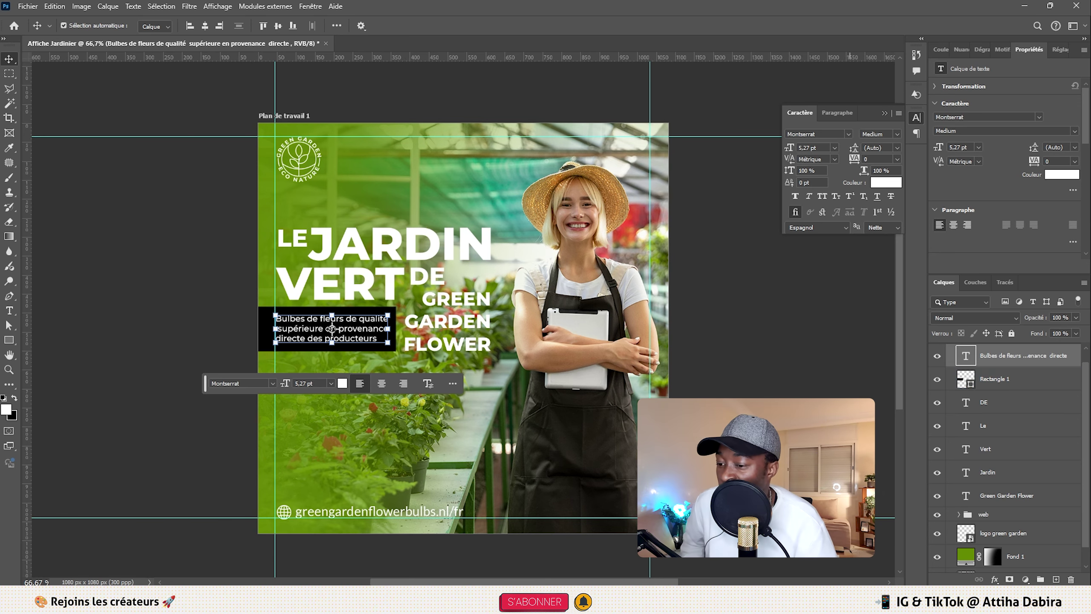
# - Copy the descriptive paragraph from the text file, return to the poster, and ready the Type tool with no layer selected
pyautogui.hotkey('alt', 'Tab')
pyautogui.moveTo(308, 258); pyautogui.dragTo(256, 227)
pyautogui.rightClick(257, 227)
pyautogui.click(303, 287)
pyautogui.hotkey('alt', 'Tab')
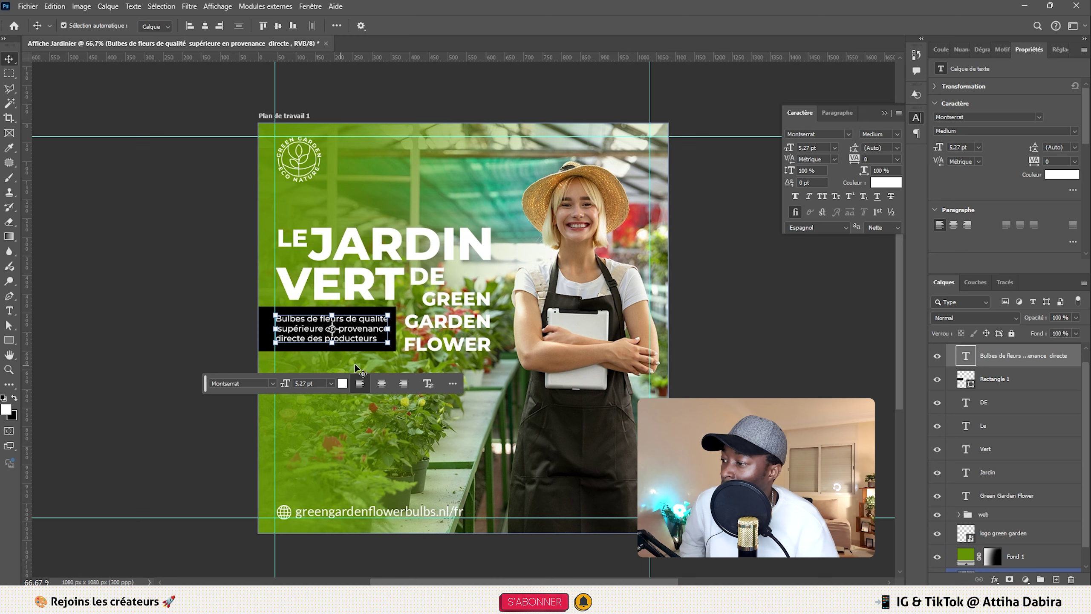
pyautogui.click(73, 439)
pyautogui.click(9, 310)
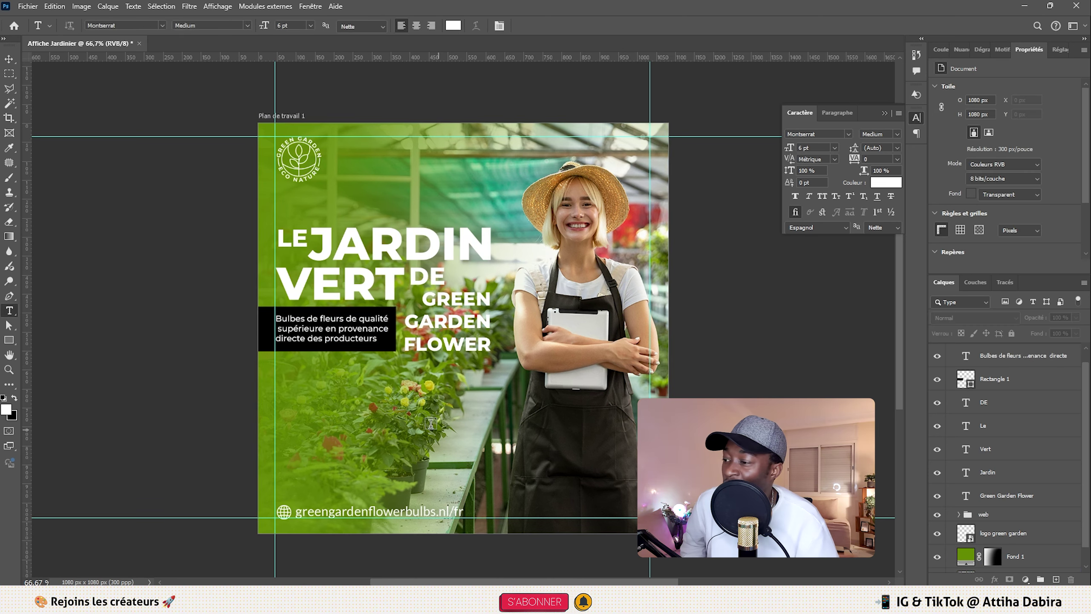
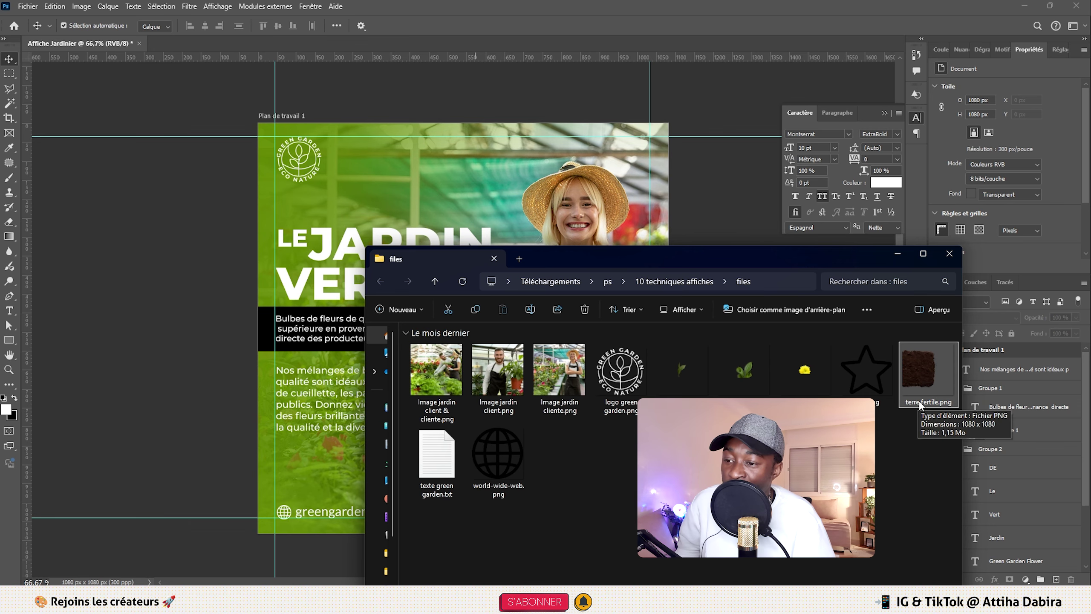
# - Place terre fertile.png in the poster and shift it down to Y 197 px, flush with the left edge
pyautogui.moveTo(920, 383); pyautogui.dragTo(855, 473)
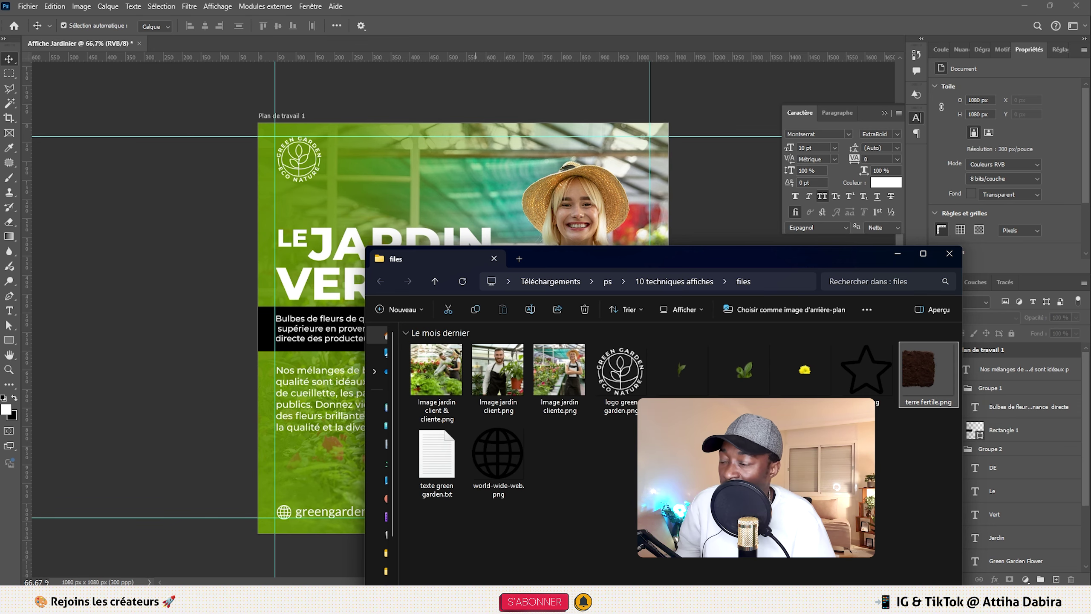
pyautogui.moveTo(526, 246); pyautogui.dragTo(500, 235)
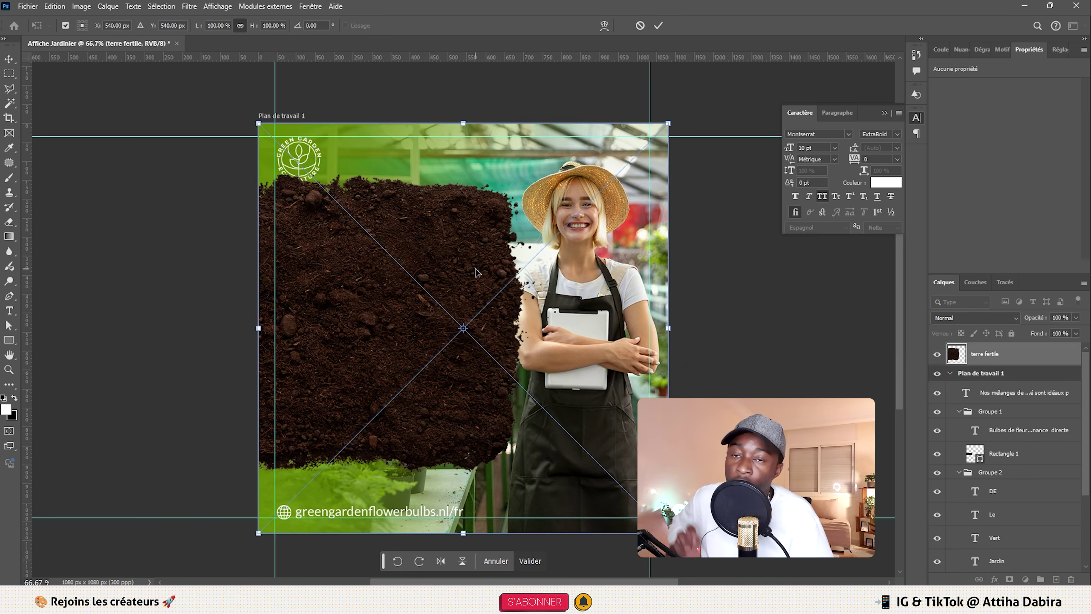
pyautogui.moveTo(437, 272); pyautogui.dragTo(443, 317)
pyautogui.press('Return')
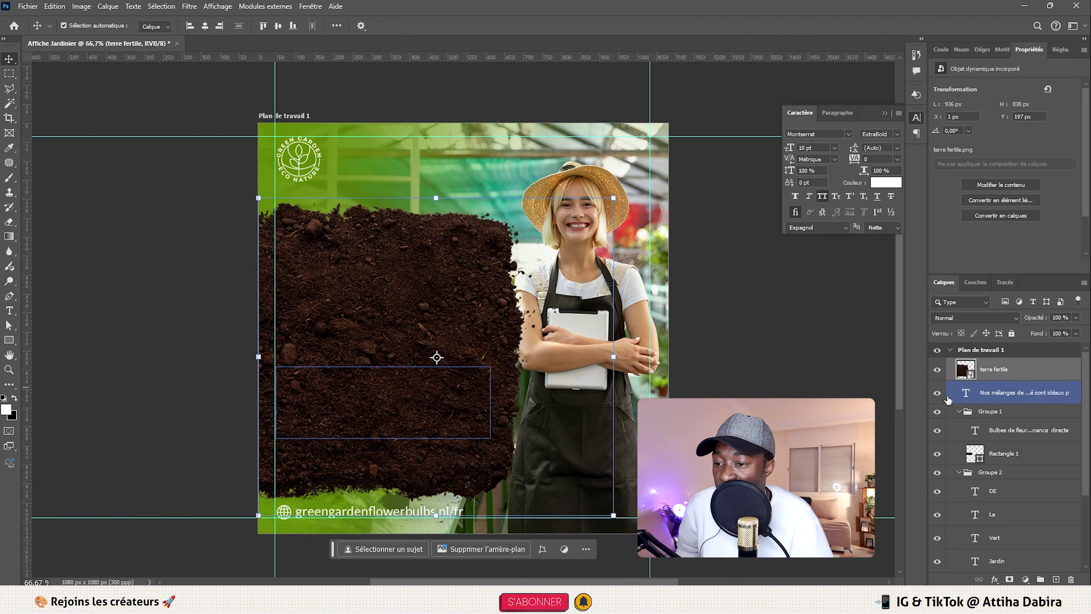
# - Collapse Groupe 1 and Groupe 2, and move the terre fertile layer directly below Groupe 2
pyautogui.click(958, 411)
pyautogui.click(958, 426)
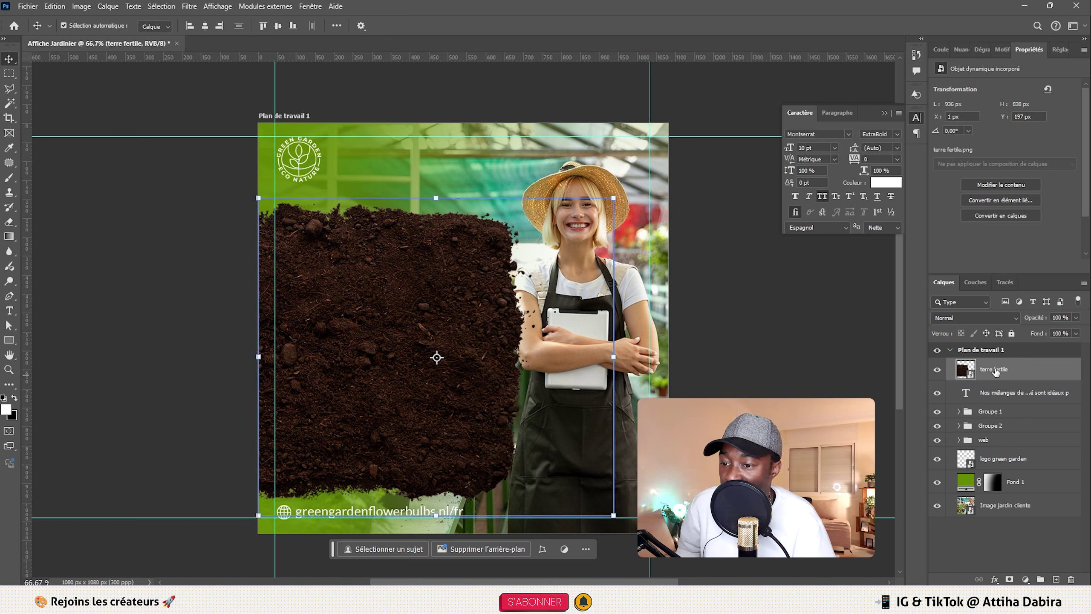
pyautogui.moveTo(996, 372); pyautogui.dragTo(994, 433)
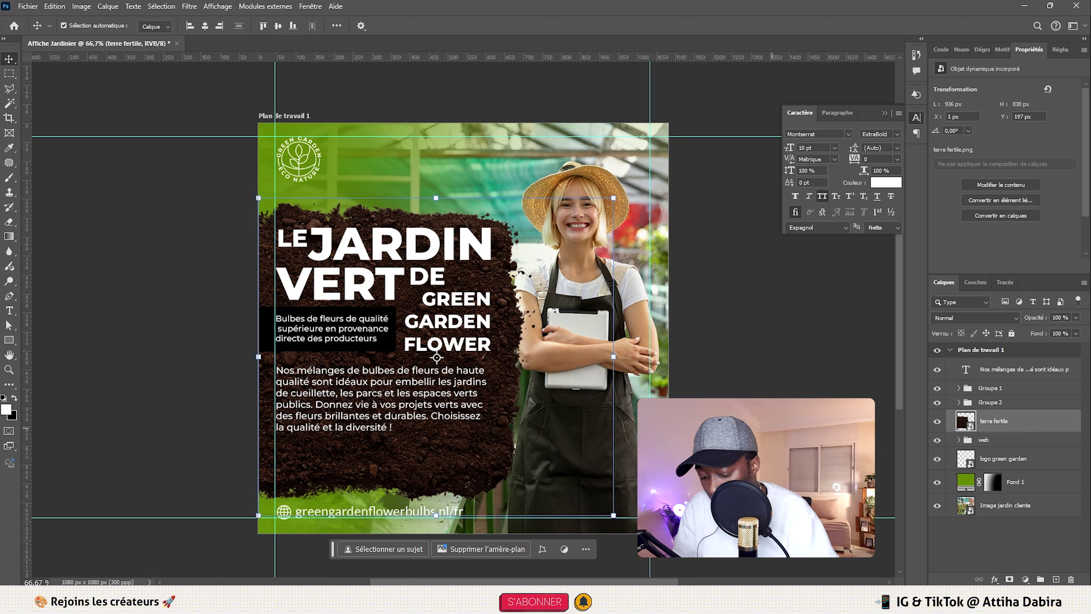
# - Nudge the soil image straight up to Y 169 px so it sits clear of the website line
pyautogui.press('Up')
pyautogui.press('Up')
pyautogui.press('Up')
pyautogui.press('Up')
pyautogui.press('Up')
pyautogui.press('Up')
pyautogui.press('Up')
pyautogui.press('Up')
pyautogui.press('Up')
pyautogui.press('Up')
pyautogui.press('Up')
pyautogui.press('Up')
pyautogui.press('Up')
pyautogui.press('Up')
pyautogui.press('Up')
pyautogui.press('Up')
pyautogui.press('Up')
pyautogui.press('Up')
pyautogui.press('Up')
pyautogui.press('Up')
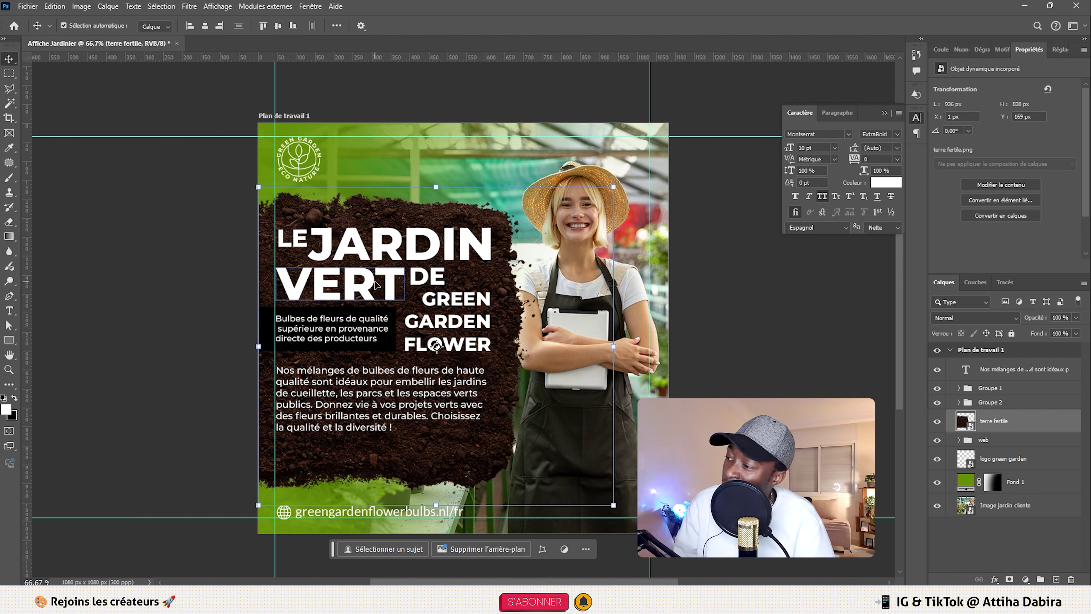
# - Recolor "VERT" and "GREEN GARDEN FLOWER" with the green sampled from the poster's lower-left corner
pyautogui.click(392, 285)
pyautogui.keyDown('shift'); pyautogui.click(465, 308); pyautogui.keyUp('shift')
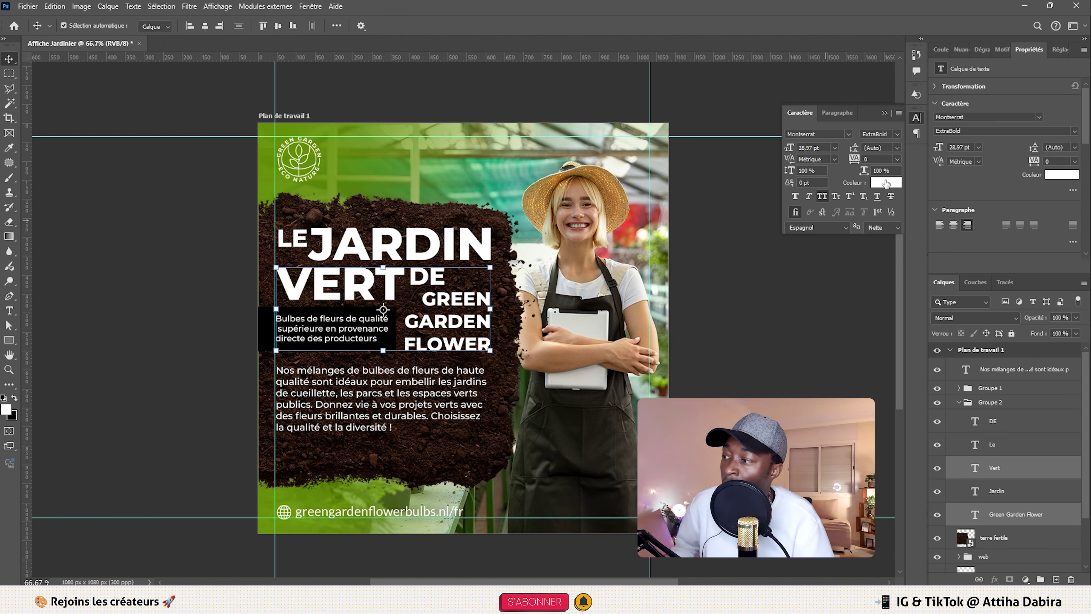
pyautogui.click(886, 183)
pyautogui.click(271, 507)
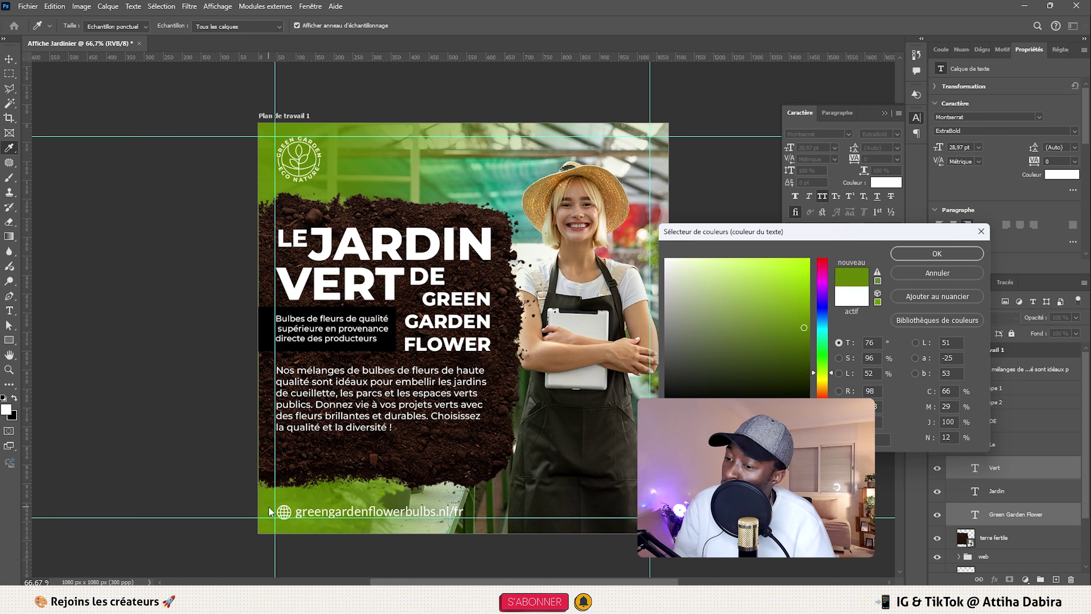
pyautogui.click(955, 251)
pyautogui.press('v')
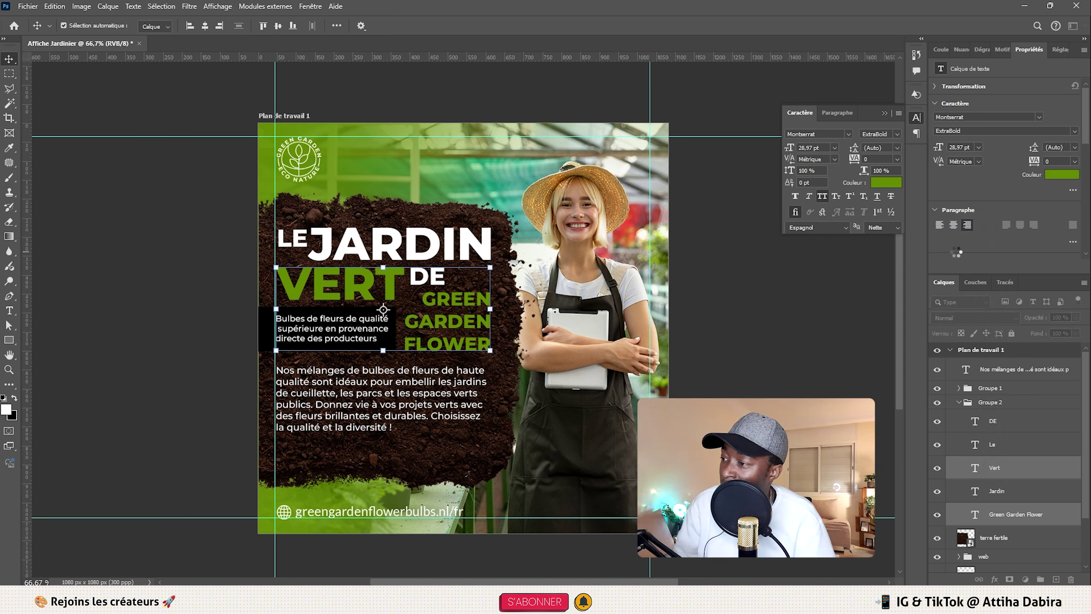
# - Change the fill of the rectangle behind the slogan from black to the title's green, and deselect it
pyautogui.click(265, 320)
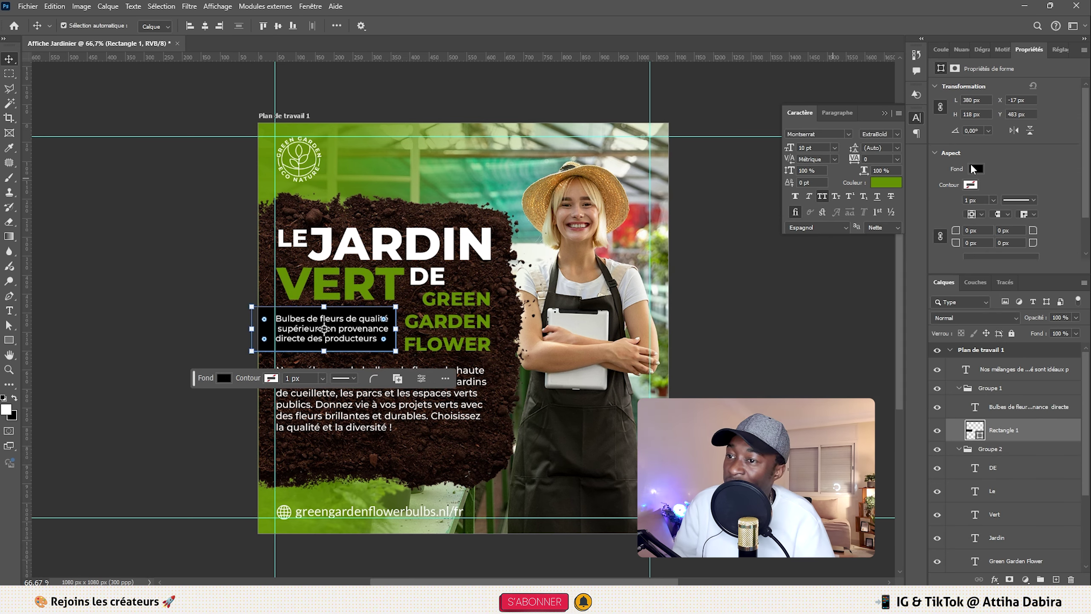
pyautogui.click(976, 169)
pyautogui.click(929, 222)
pyautogui.click(760, 374)
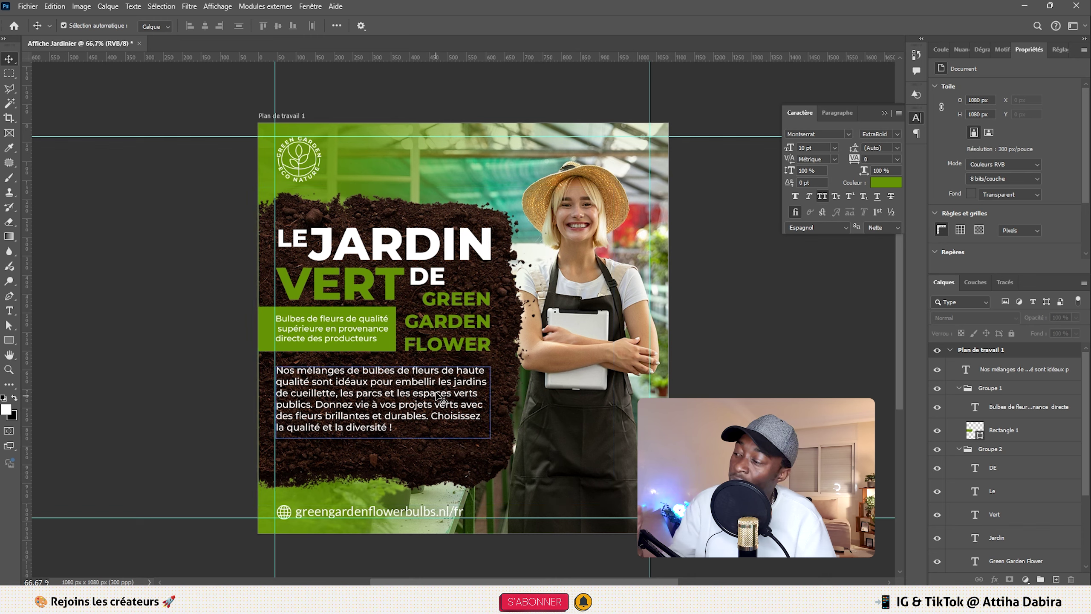
pyautogui.click(378, 250)
pyautogui.click(343, 265)
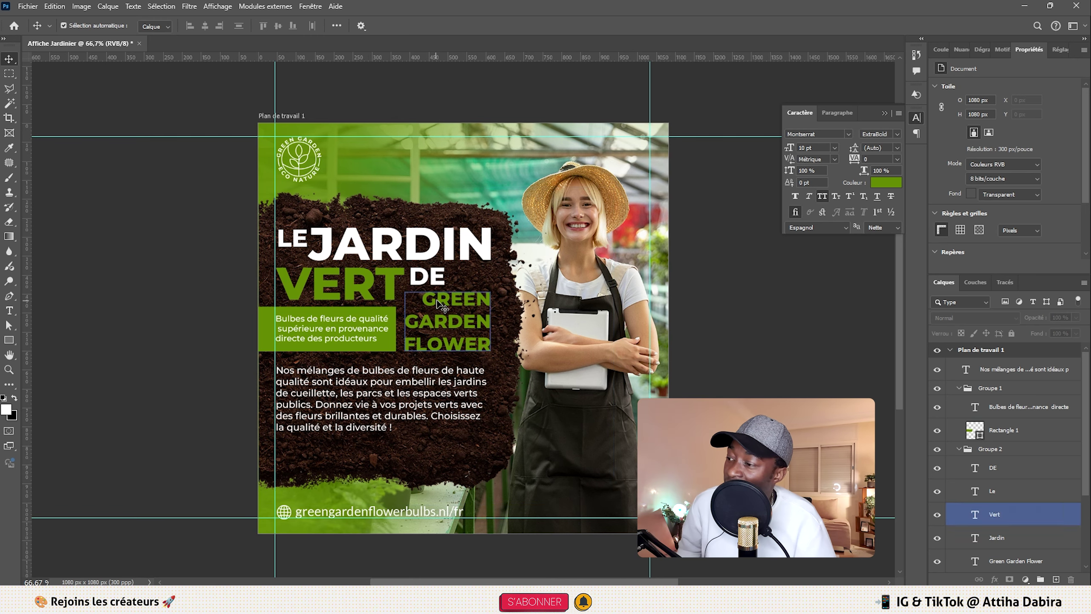
pyautogui.click(471, 328)
pyautogui.click(288, 333)
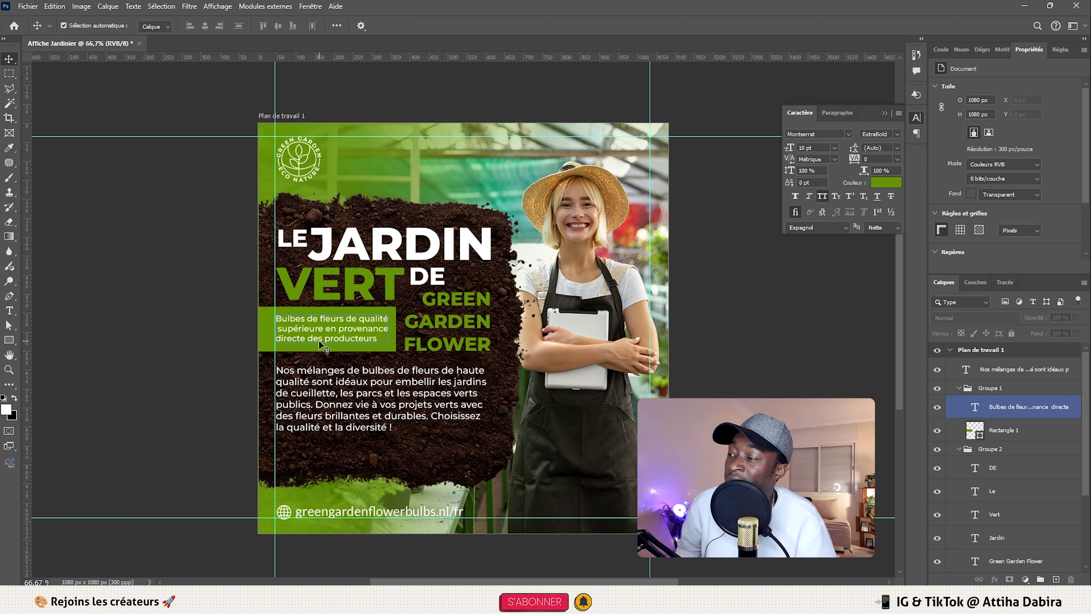
pyautogui.click(392, 388)
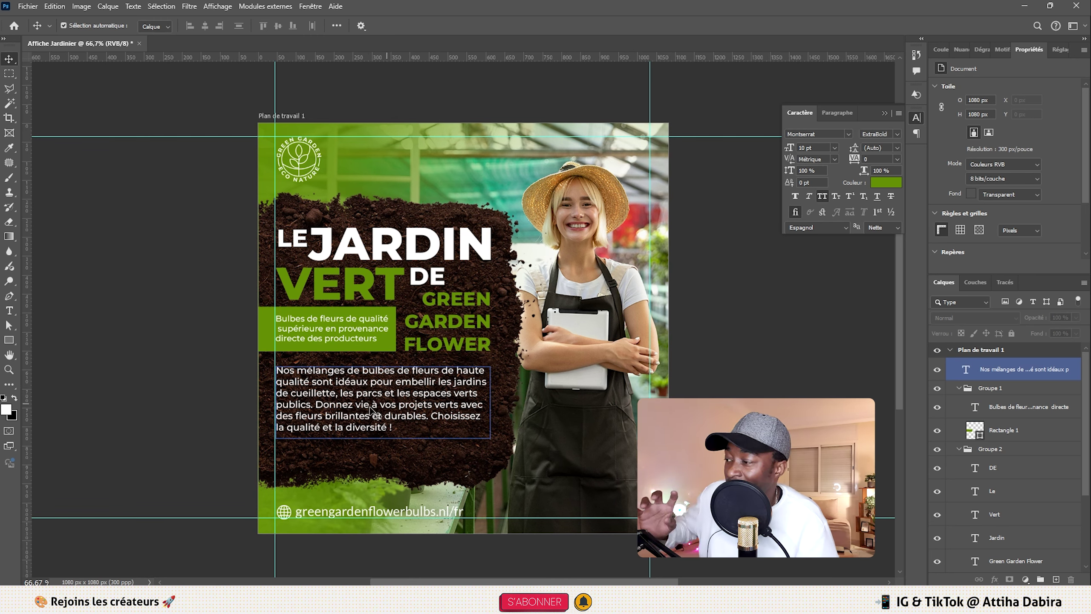
pyautogui.click(338, 438)
pyautogui.click(403, 438)
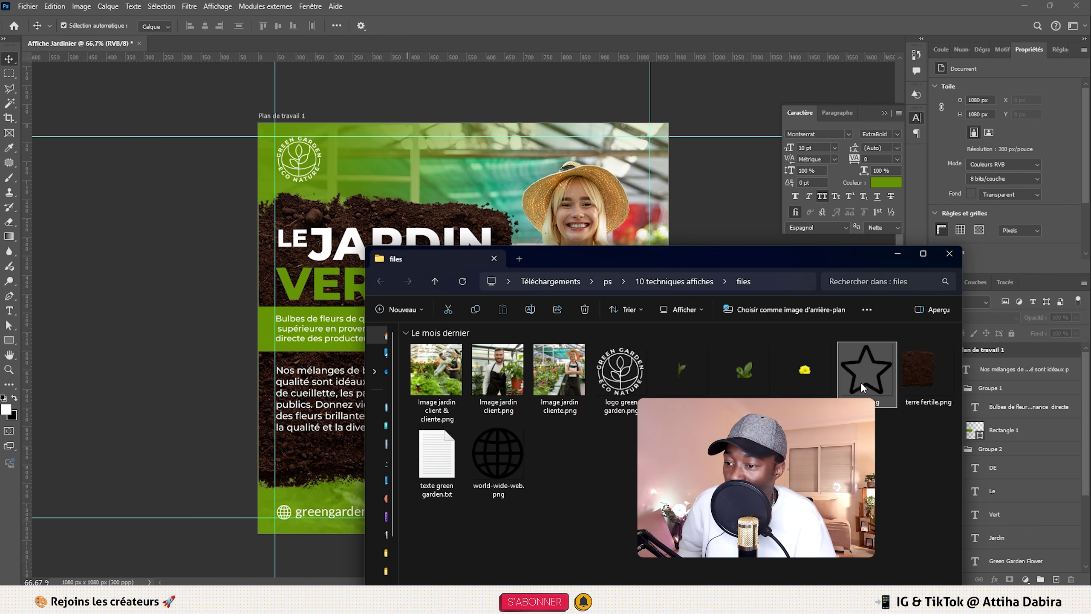
# - Place star.png under the paragraph near the left guide, scaled to 3% (about 64 × 61 px)
pyautogui.moveTo(861, 382); pyautogui.dragTo(303, 460)
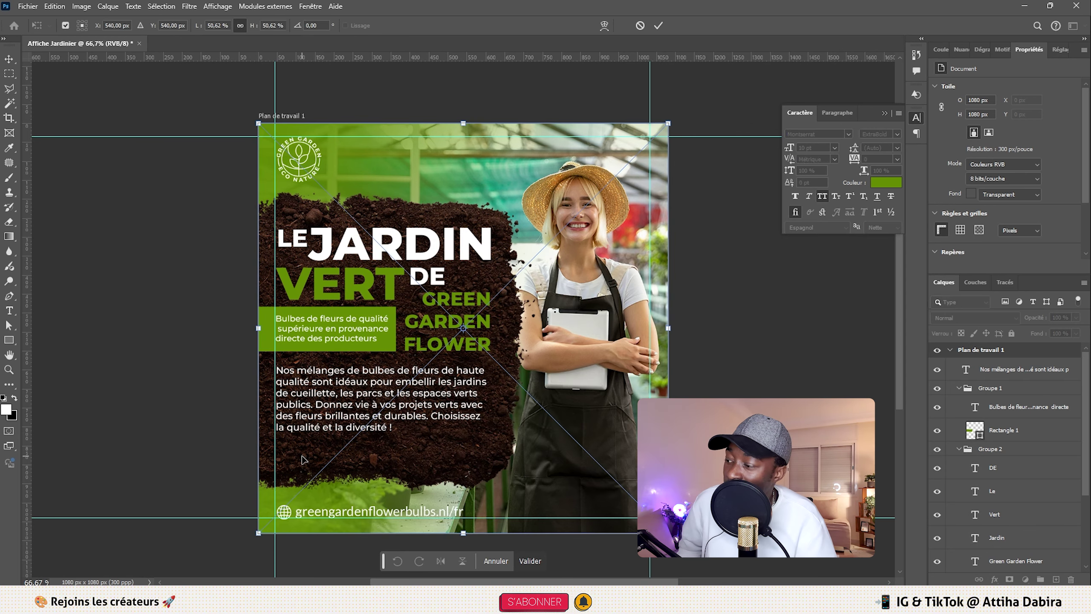
pyautogui.moveTo(664, 339); pyautogui.dragTo(315, 468)
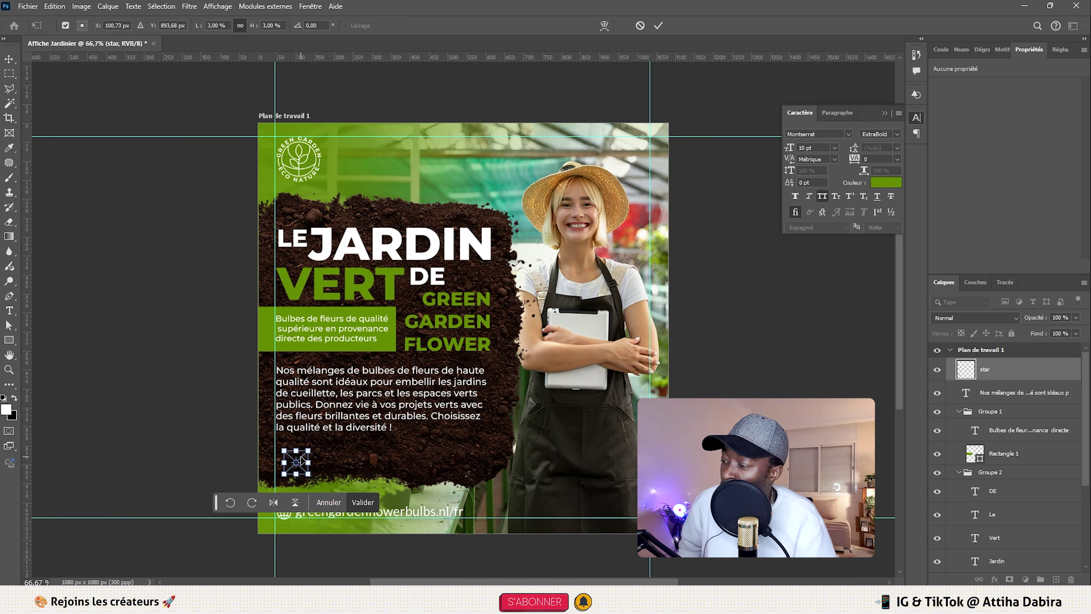
pyautogui.press('Return')
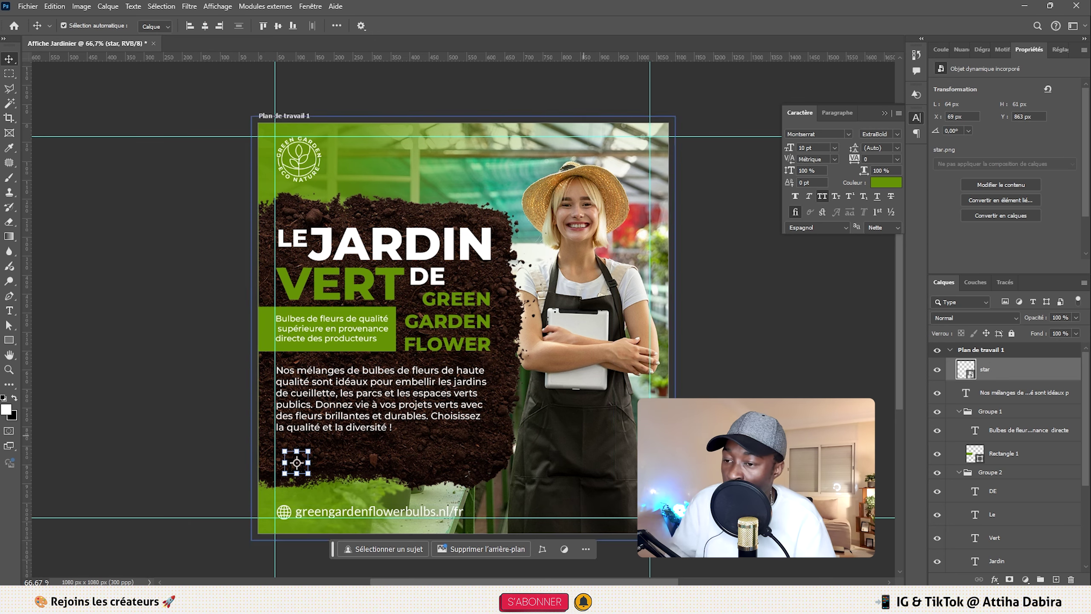
# - Add a green Color Overlay (hue 76°, saturation 100%, brightness 53%) to the star layer and collapse its effects list
pyautogui.doubleClick(1071, 373)
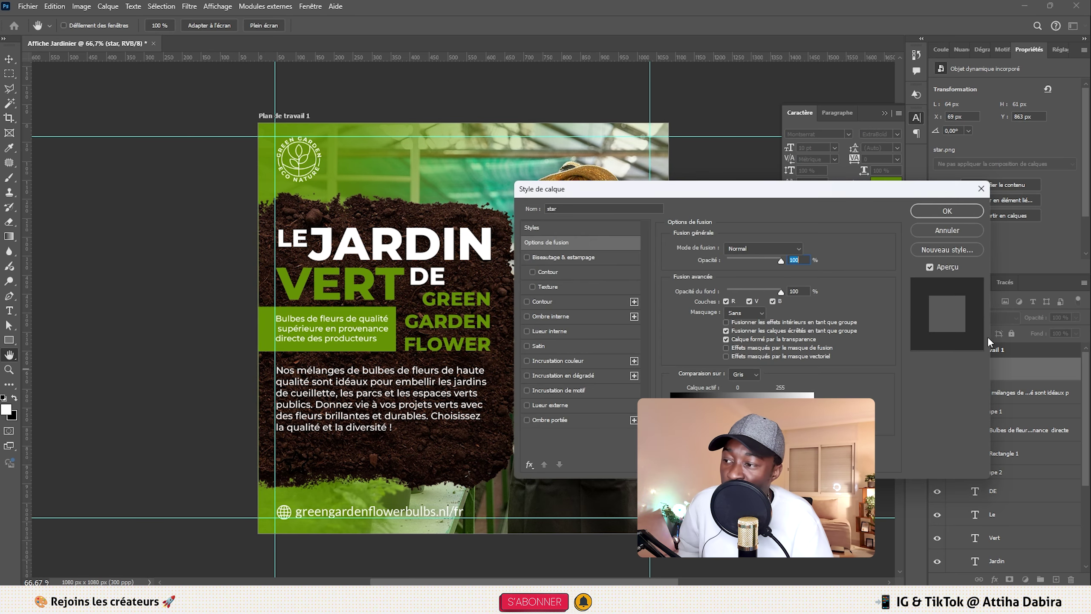
pyautogui.click(555, 361)
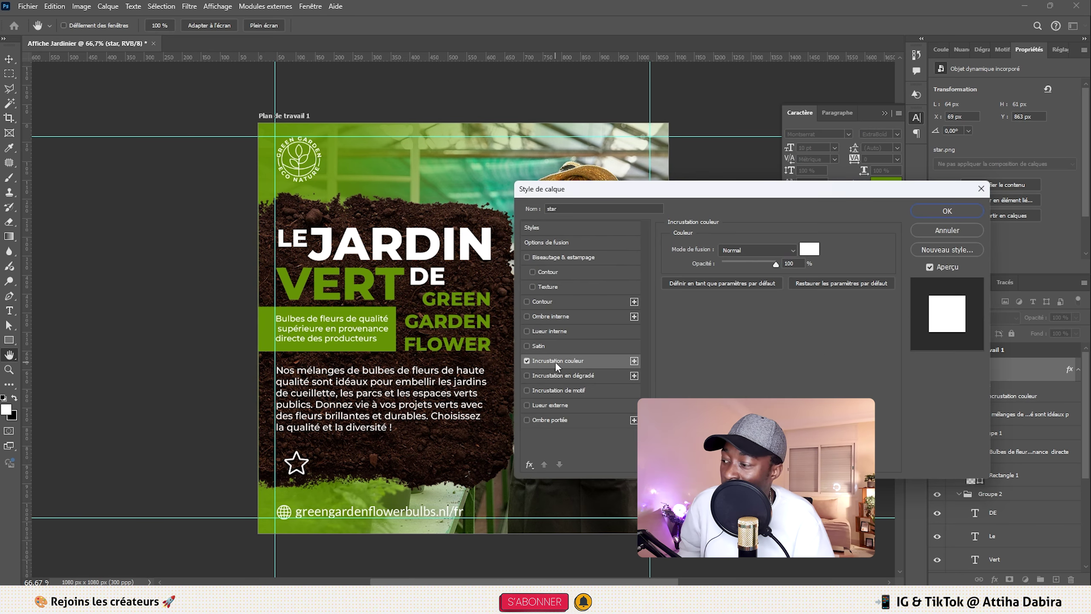
pyautogui.click(809, 248)
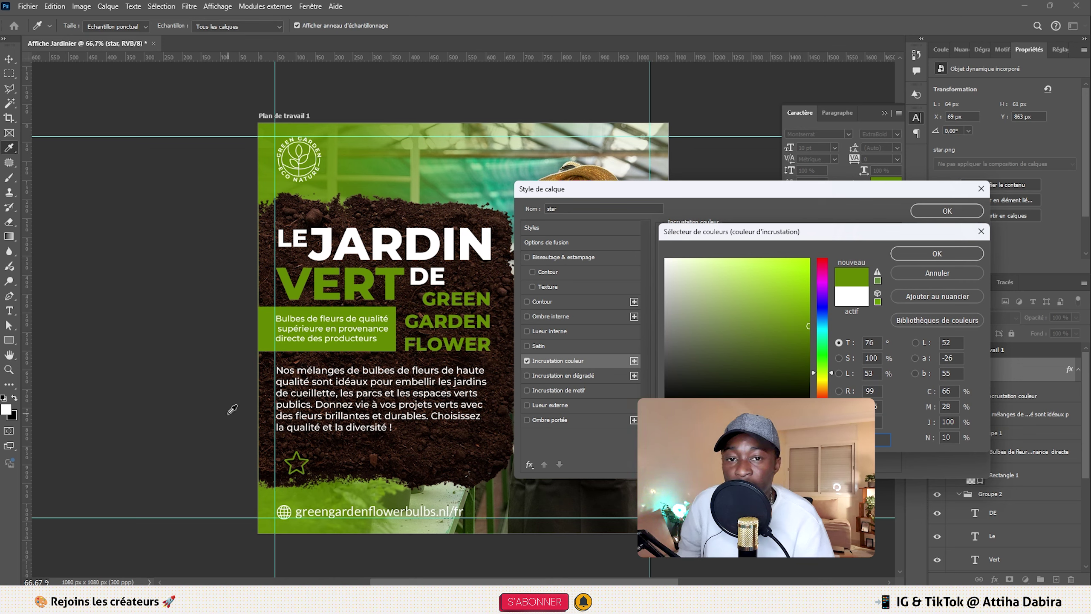
pyautogui.click(933, 253)
pyautogui.click(946, 211)
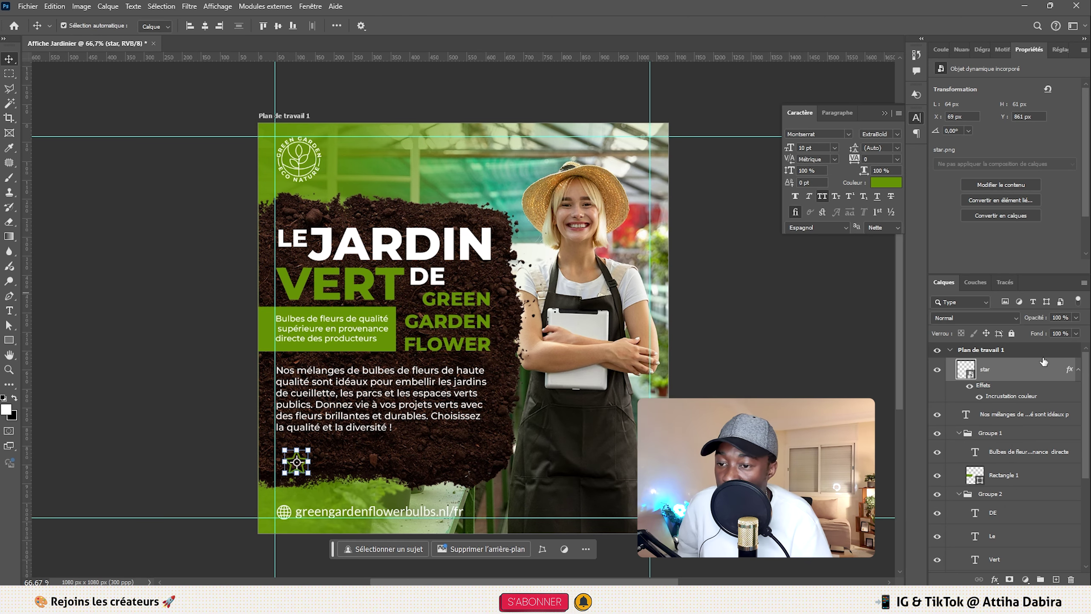
pyautogui.click(1078, 370)
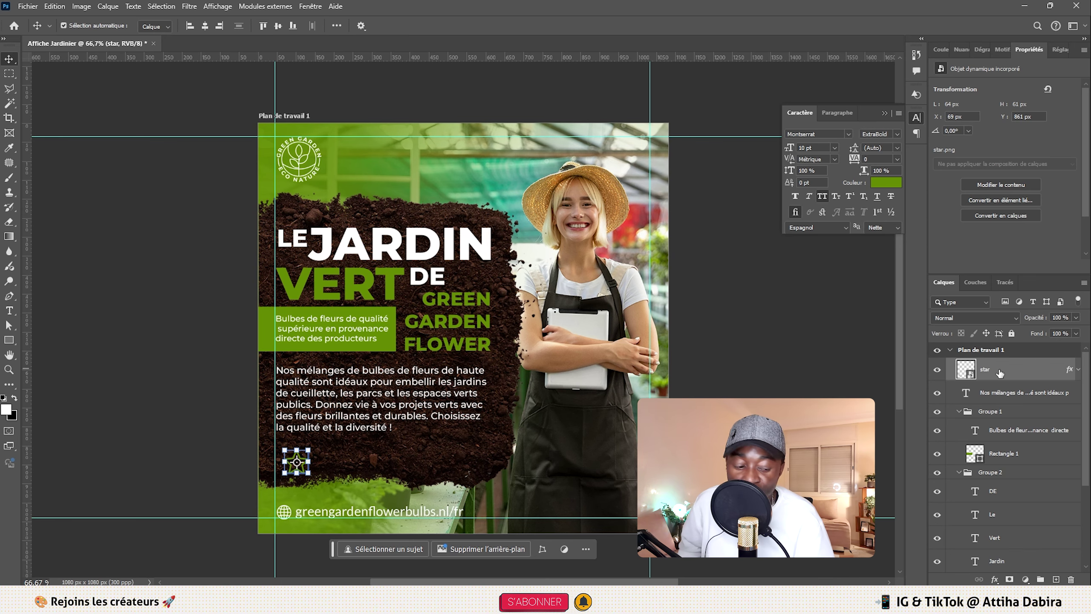
# - Convert the star layer to a smart object and open its contents for editing
pyautogui.rightClick(1000, 371)
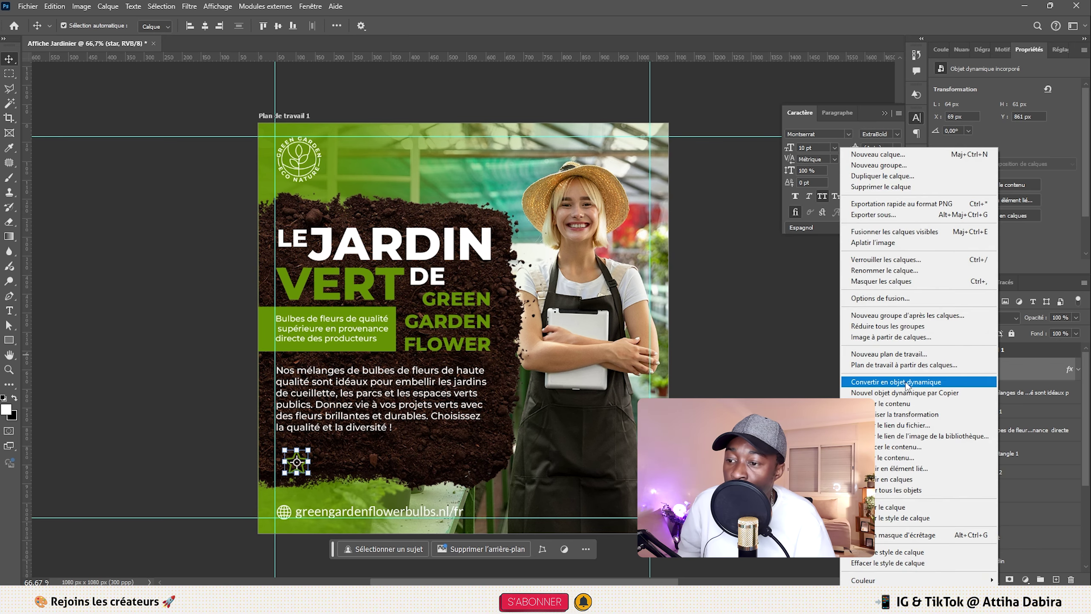
pyautogui.click(906, 382)
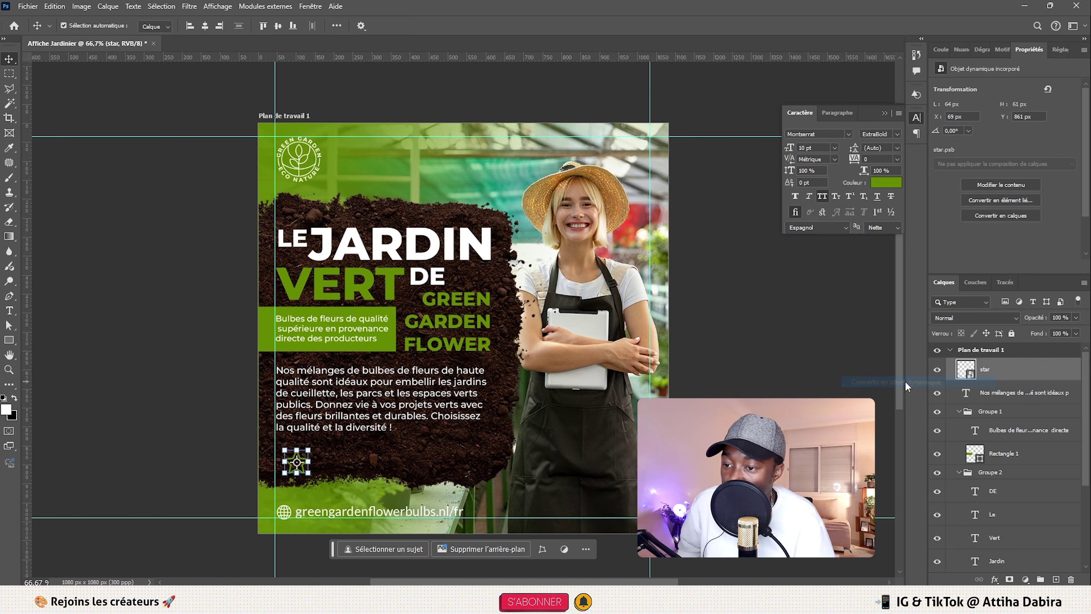
pyautogui.doubleClick(970, 374)
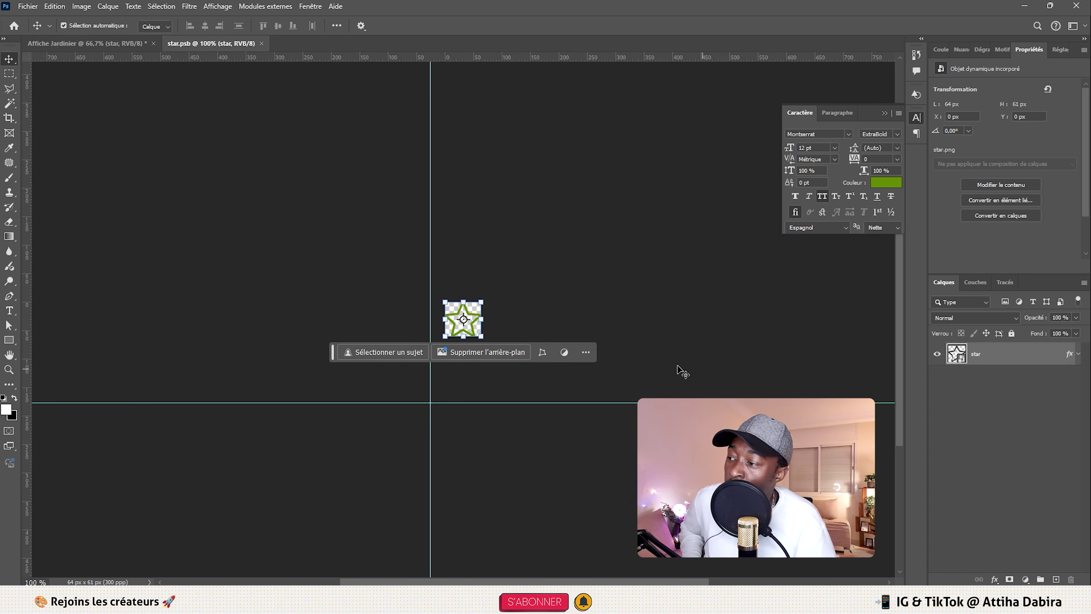
# - Hide the effects of the star layer inside star.psb to turn off its green Color Overlay
pyautogui.hotkey('ctrl', '+')
pyautogui.hotkey('ctrl', '+')
pyautogui.hotkey('ctrl', '+')
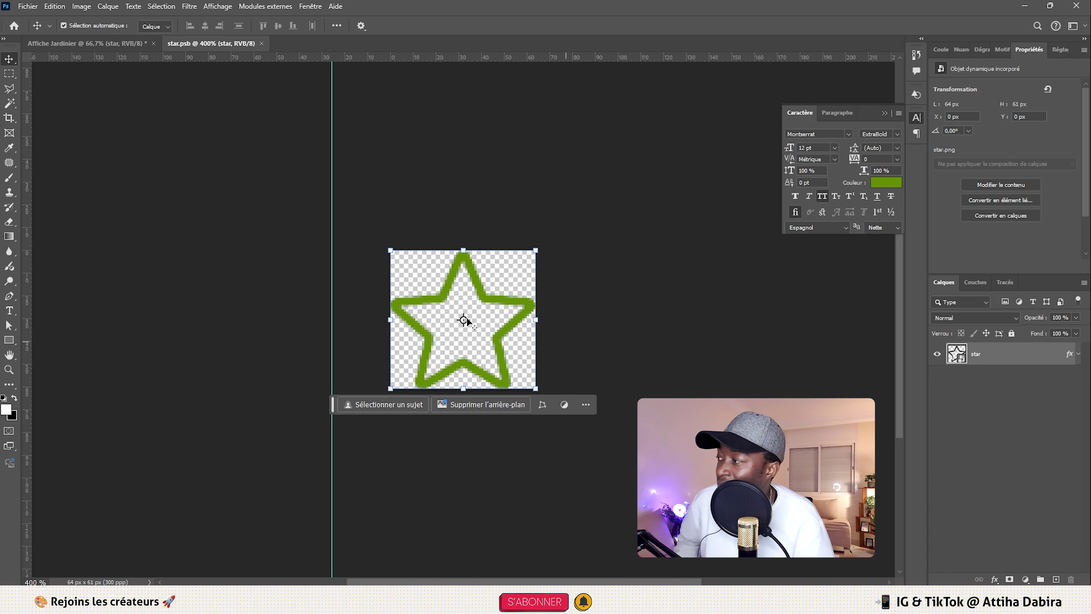
pyautogui.click(1078, 354)
pyautogui.click(960, 371)
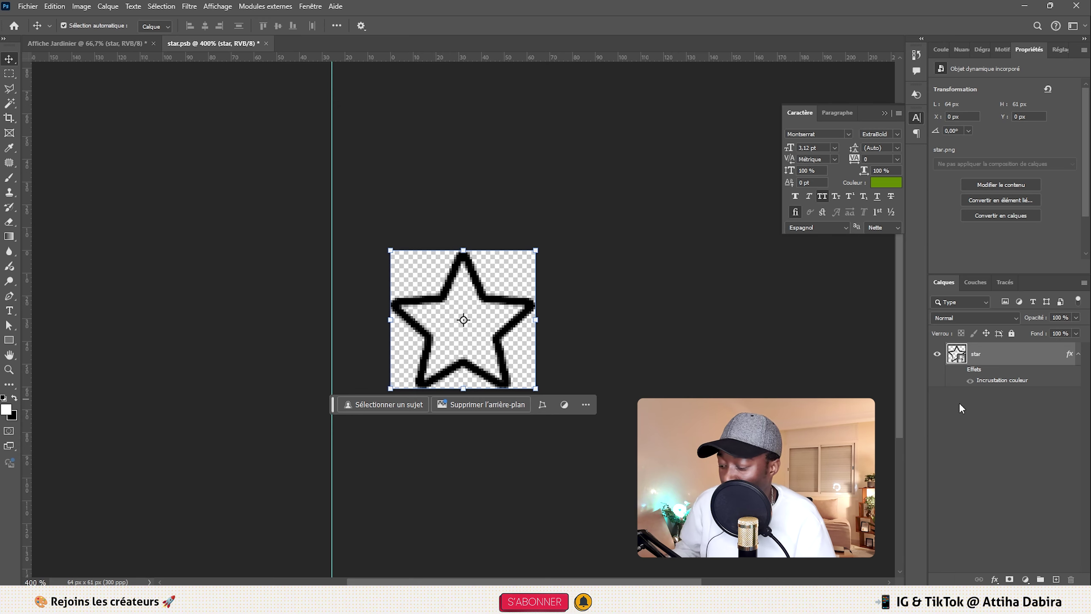
# - Save star.psb, return to the Affiche Jardinier poster, and deselect all layers
pyautogui.hotkey('ctrl', 's')
pyautogui.click(46, 39)
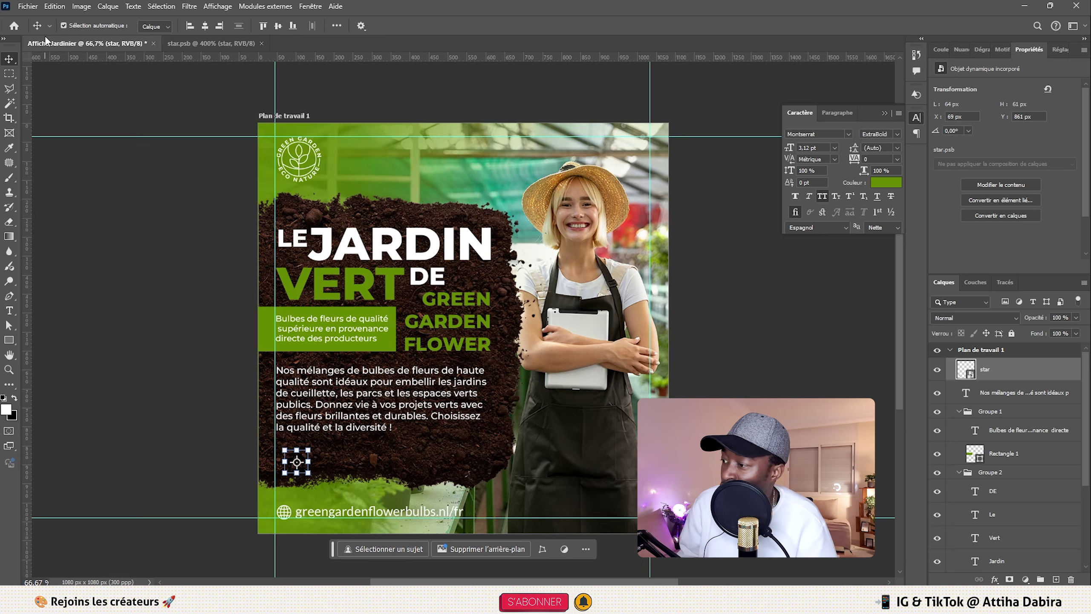
pyautogui.click(202, 441)
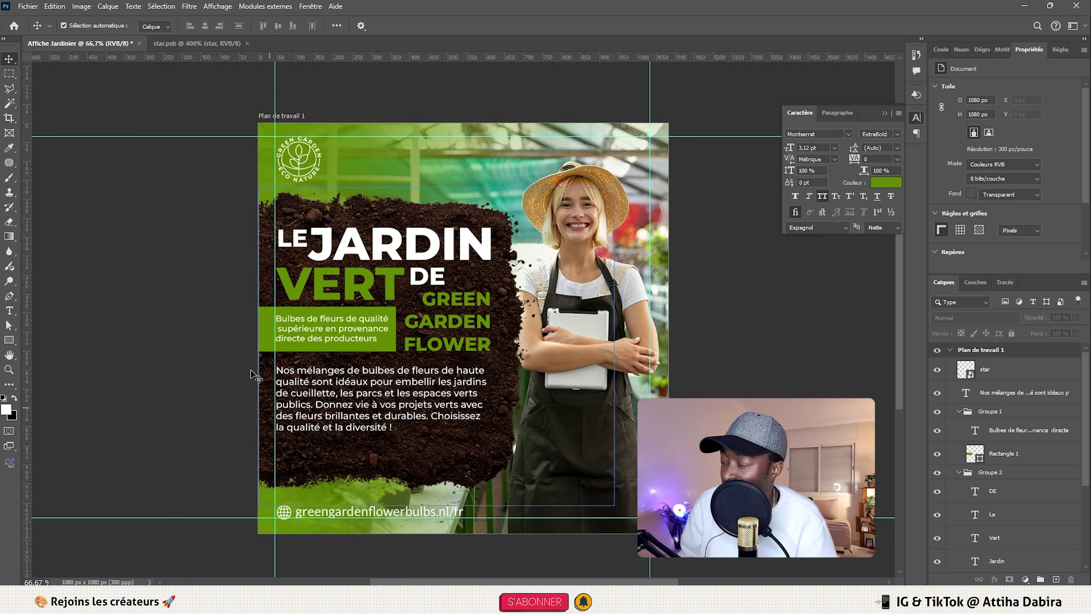
# - Show the star layer's green Color Overlay again in star.psb and return to the Affiche Jardinier poster
pyautogui.click(189, 43)
pyautogui.click(110, 43)
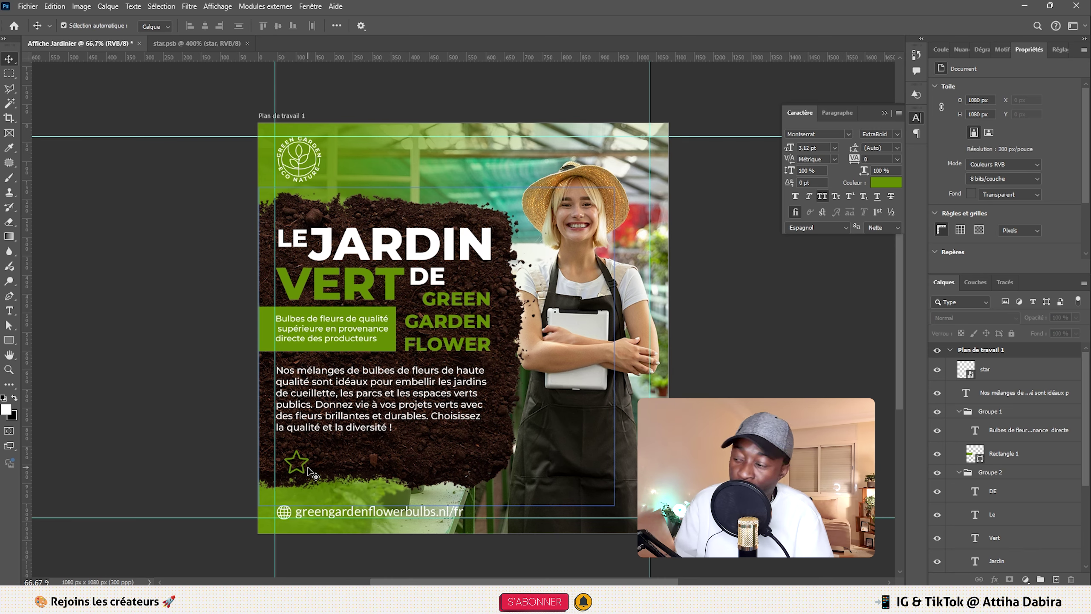
# - Duplicate the star layer in star.psb and rasterize the copy
pyautogui.click(194, 43)
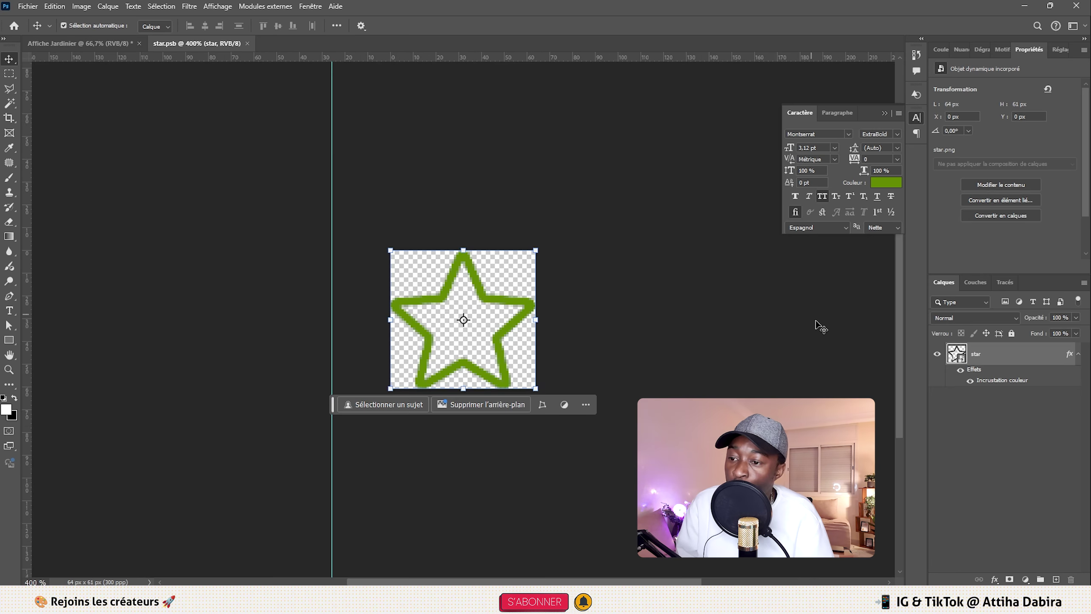
pyautogui.hotkey('ctrl', '+')
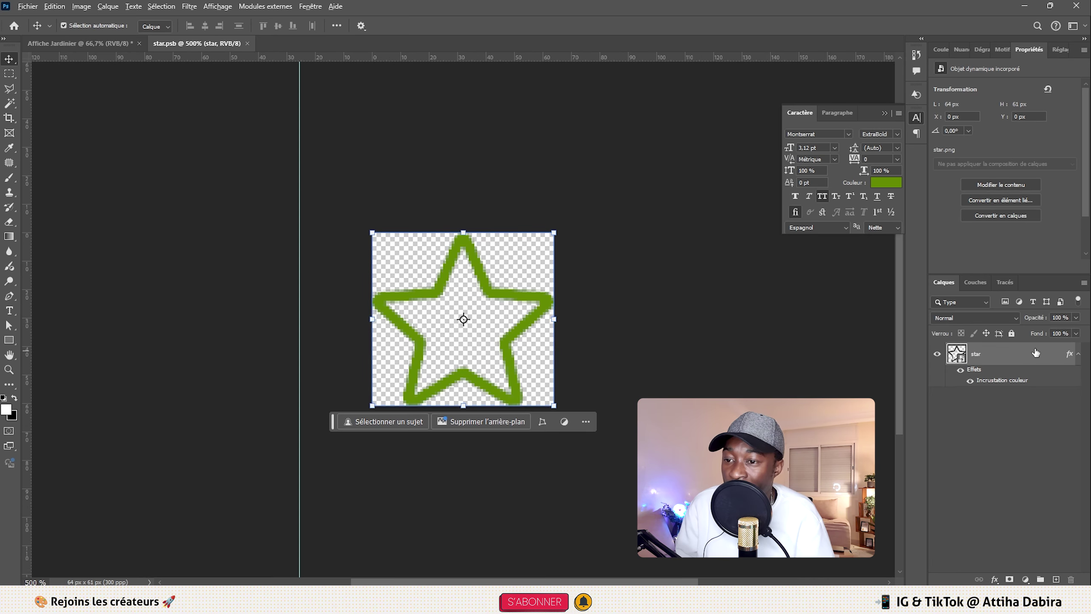
pyautogui.hotkey('ctrl', 'j')
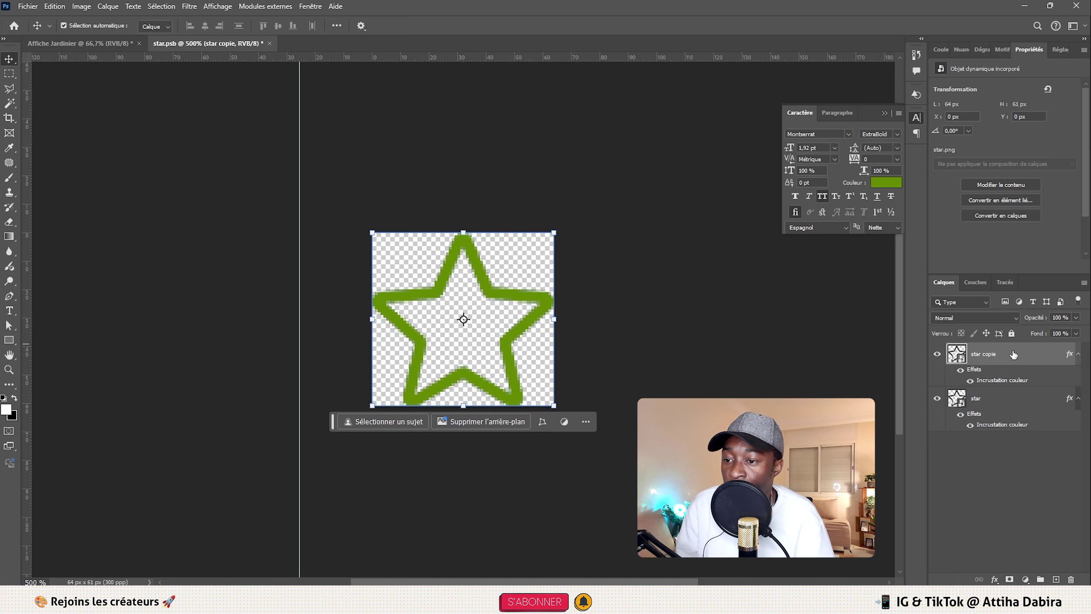
pyautogui.rightClick(1014, 354)
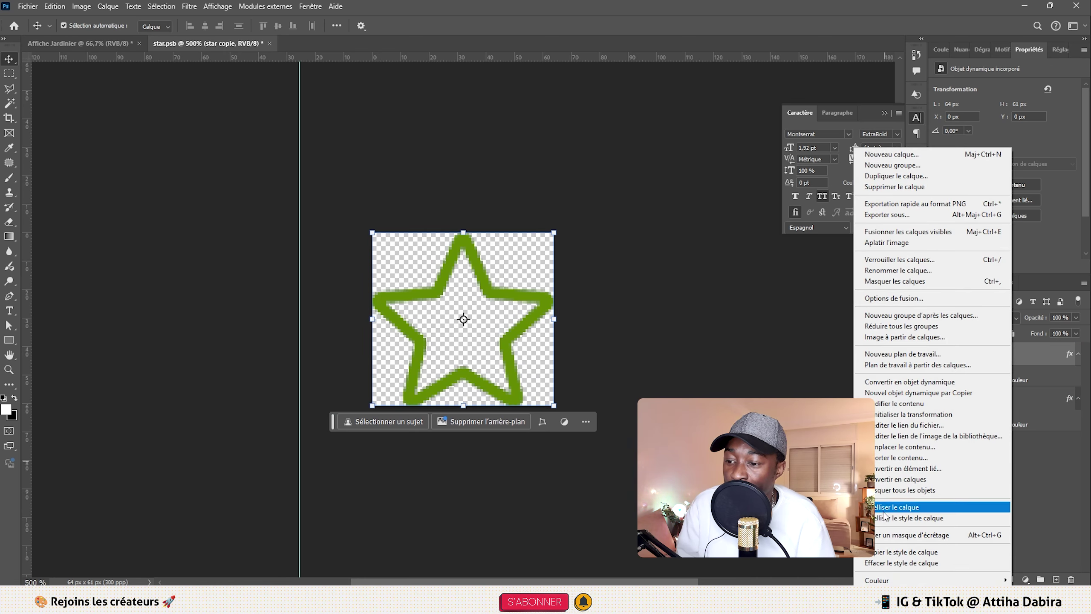
pyautogui.click(895, 507)
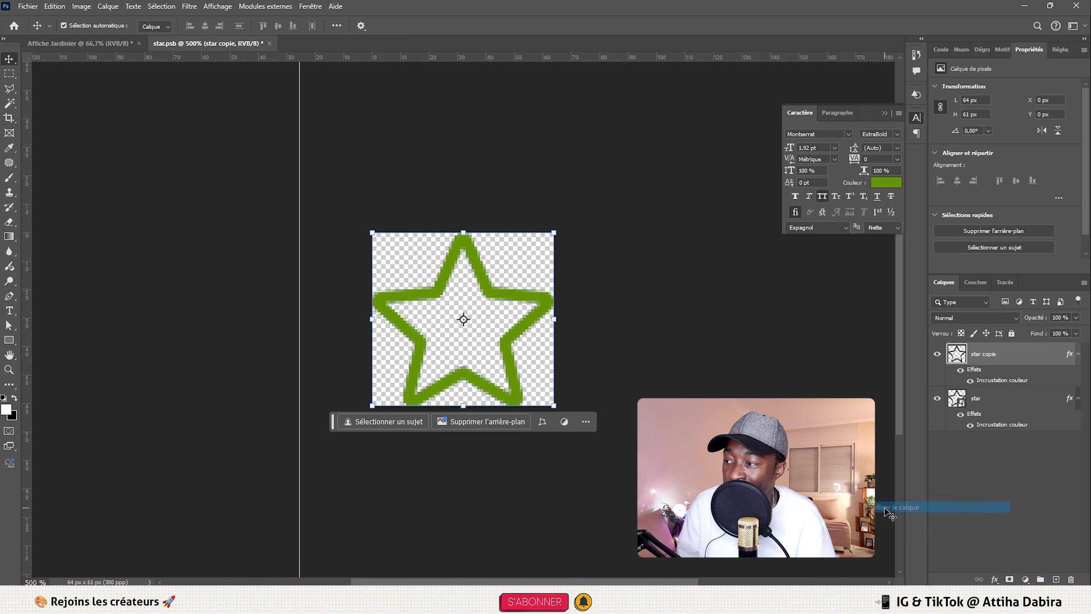
# - Select the star's interior with the Magic Wand and fill it with a Solid Color layer sampled from the outline (hue 76°, saturation 100%, brightness 53%)
pyautogui.click(11, 105)
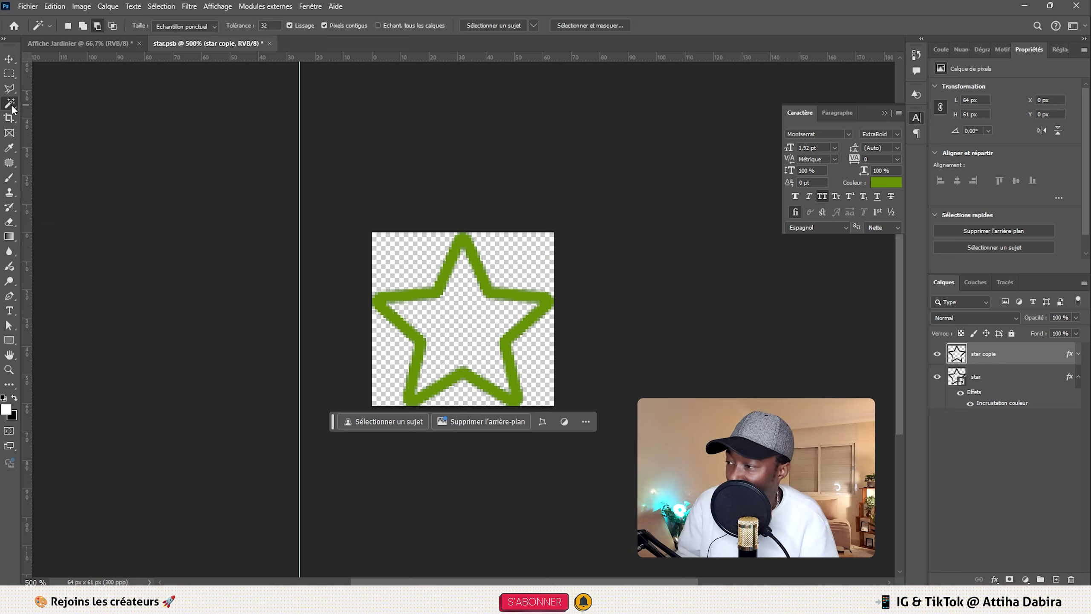
pyautogui.click(470, 322)
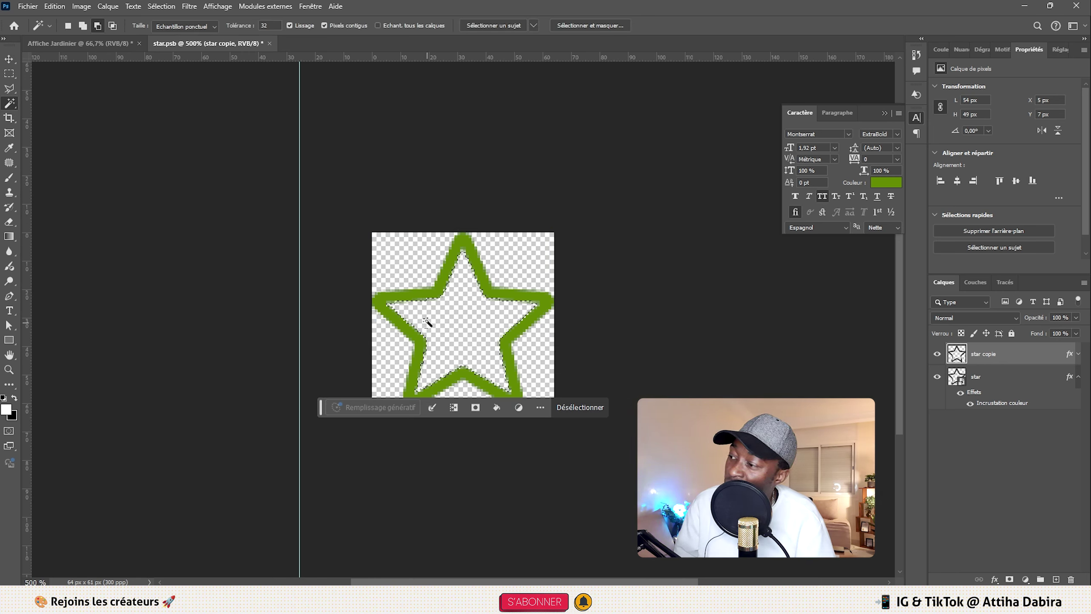
pyautogui.click(1078, 377)
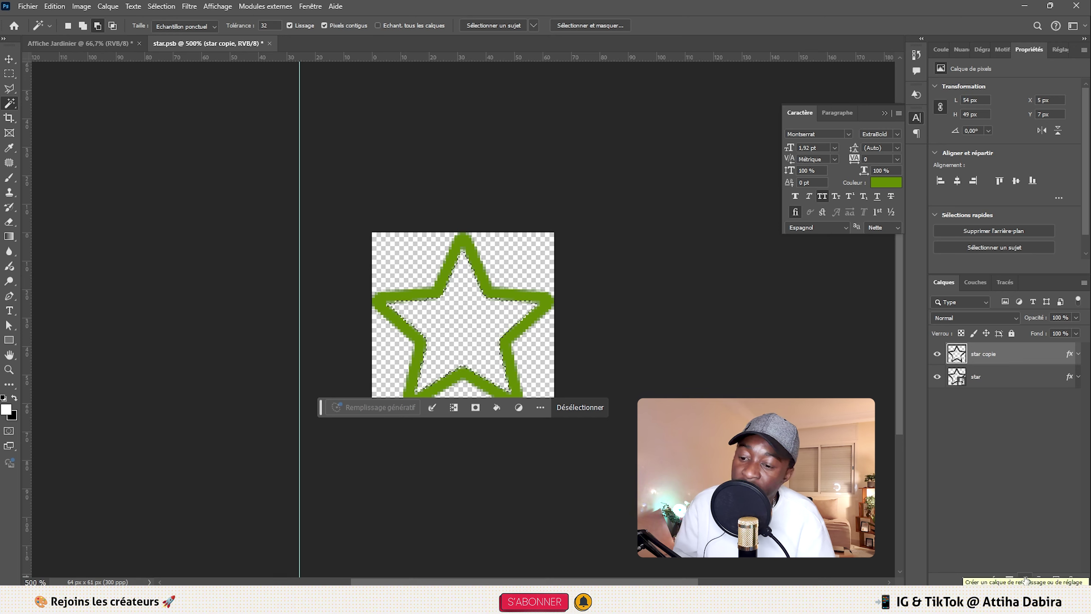
pyautogui.click(1026, 579)
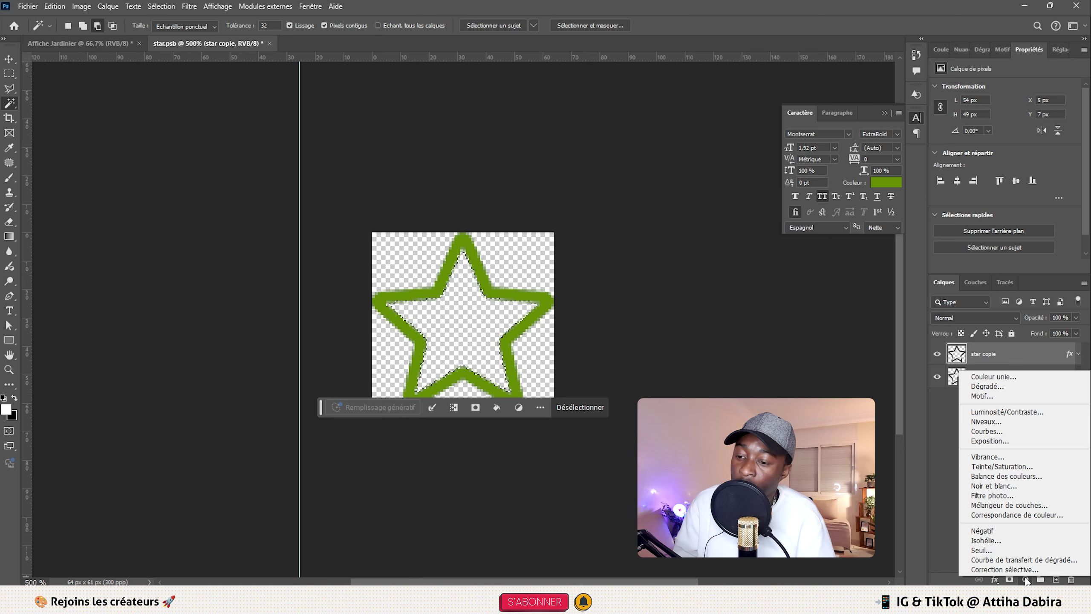
pyautogui.click(1019, 376)
pyautogui.click(463, 250)
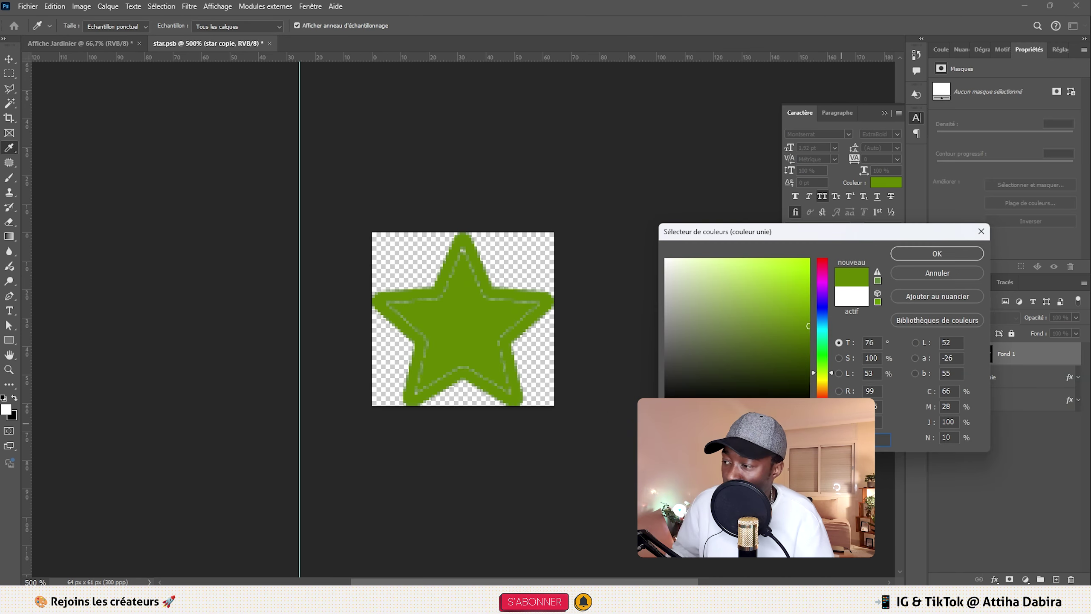
pyautogui.click(937, 253)
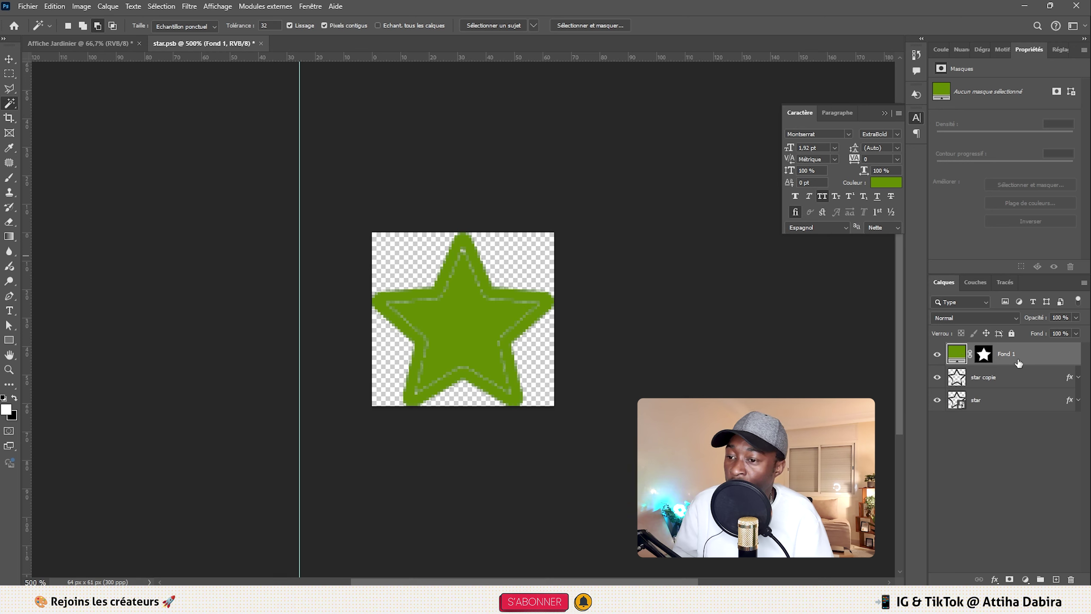
# - Delete the star copie layer and move the Fond 1 fill layer below the star layer
pyautogui.click(981, 380)
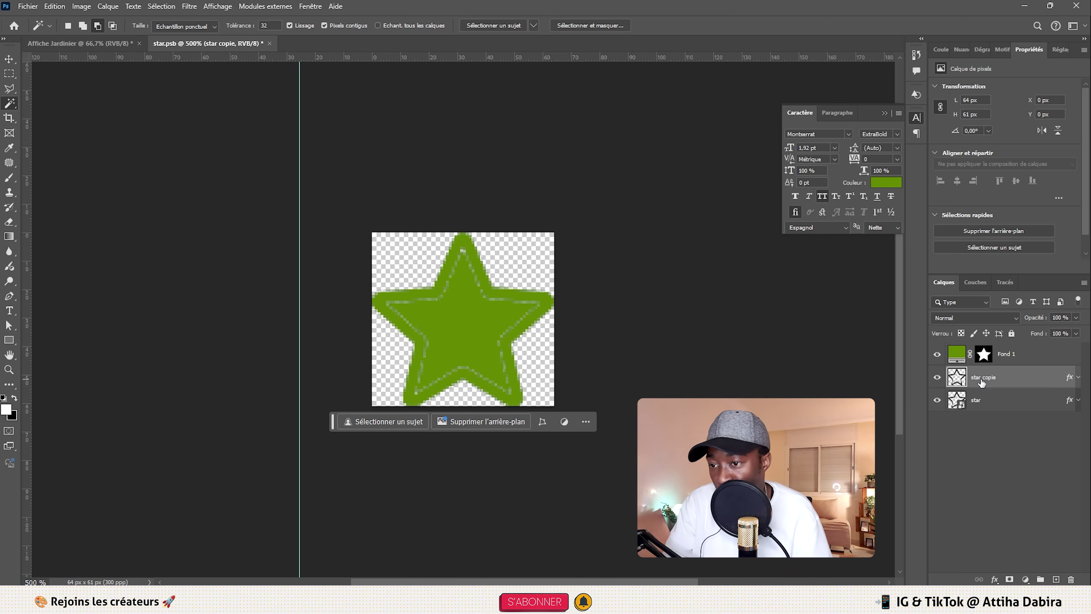
pyautogui.press('Delete')
pyautogui.click(1004, 357)
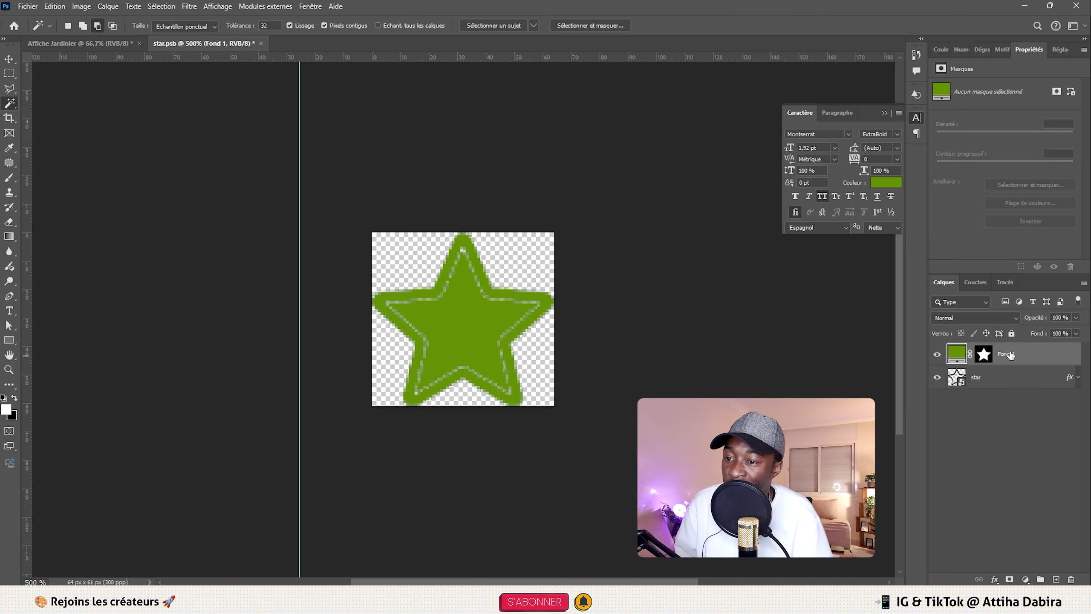
pyautogui.moveTo(1012, 356); pyautogui.dragTo(1015, 405)
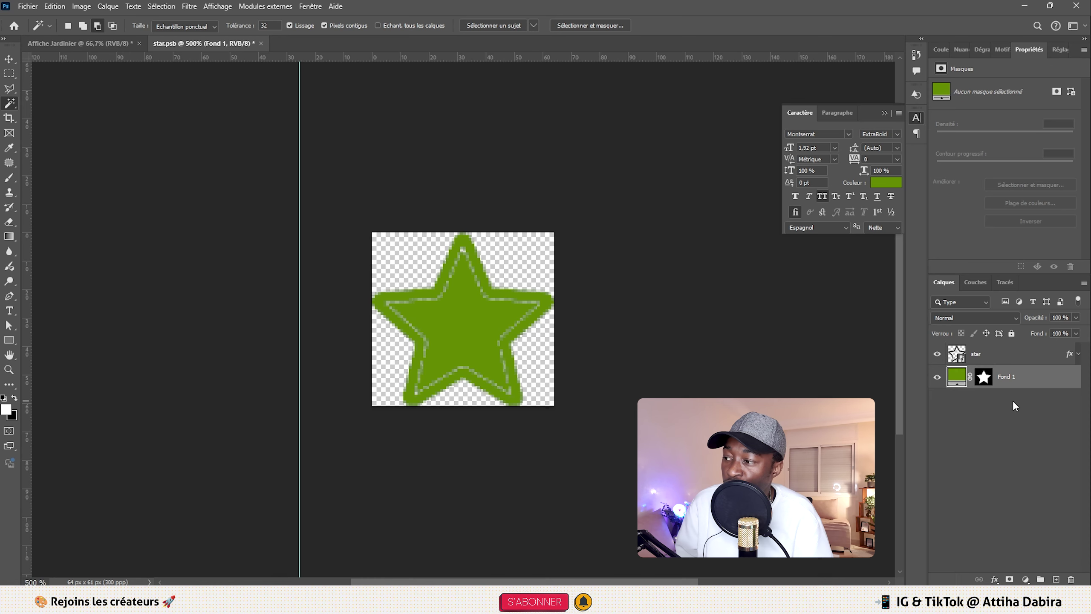
# - Paint white on the Fond 1 layer mask with a 5 px soft brush to close the gaps along the star's inner edge
pyautogui.click(983, 377)
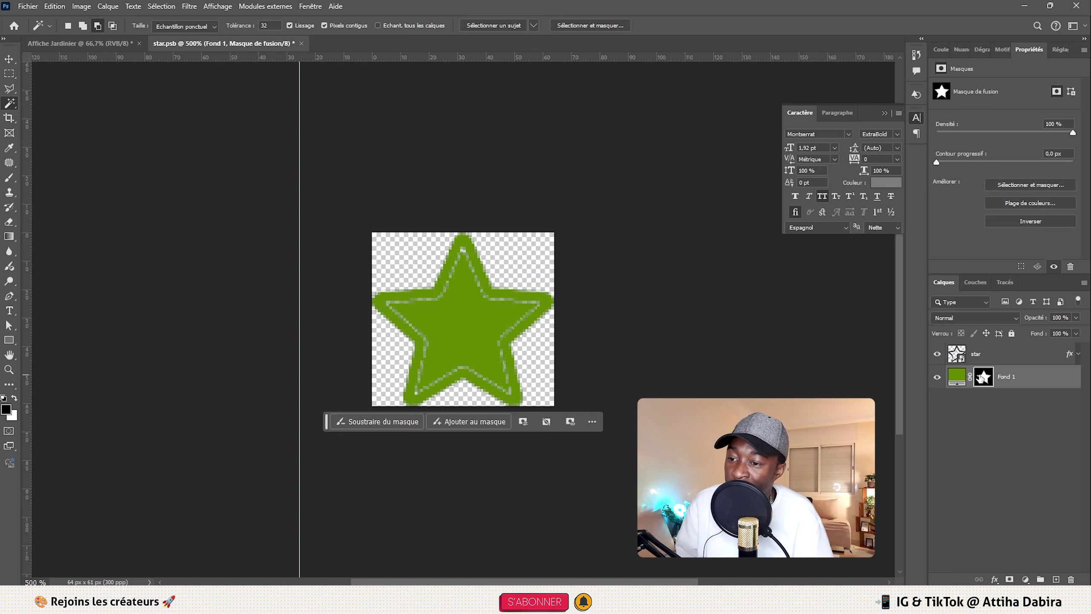
pyautogui.click(9, 177)
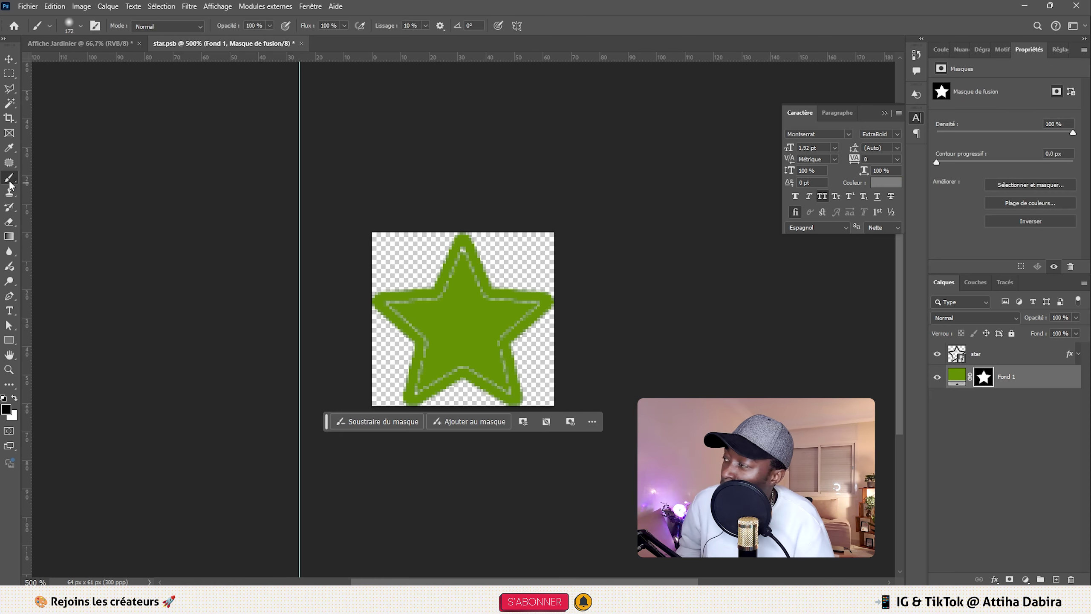
pyautogui.rightClick(465, 296)
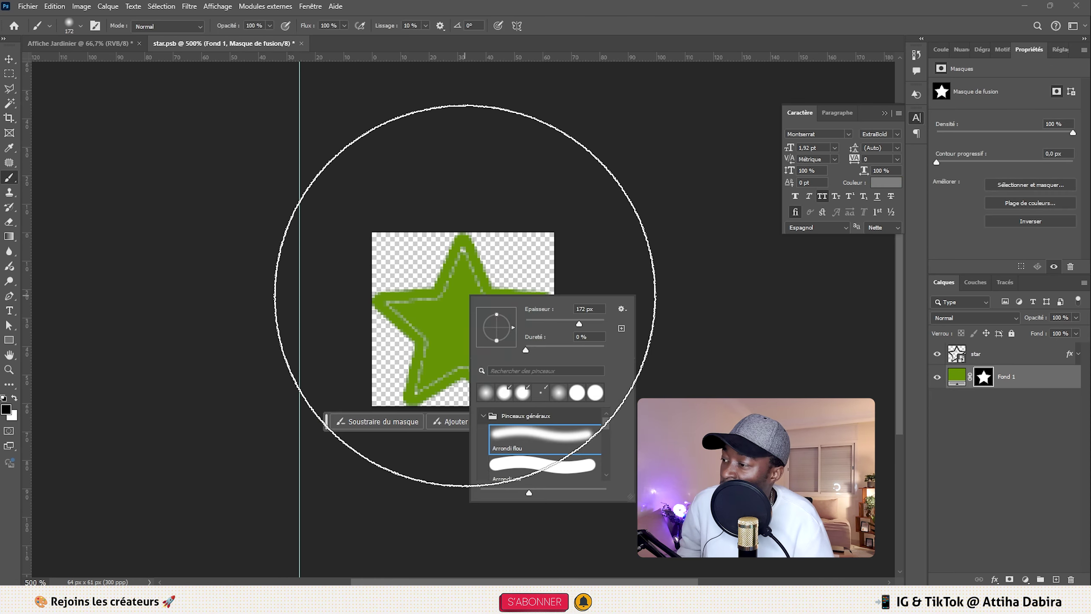
pyautogui.click(532, 322)
pyautogui.moveTo(533, 325); pyautogui.dragTo(529, 323)
pyautogui.press('Return')
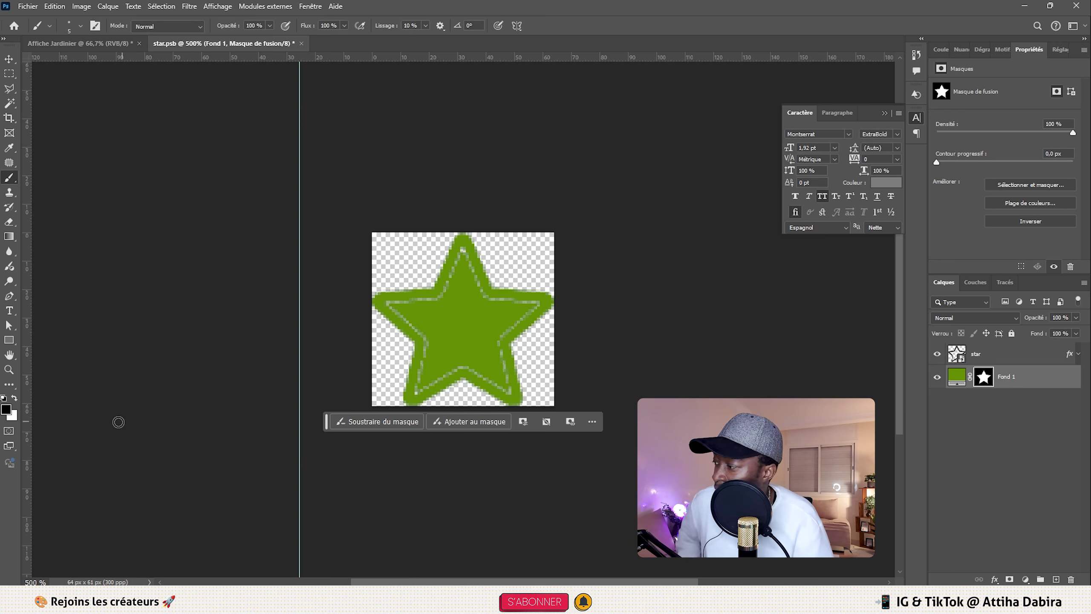
pyautogui.click(14, 399)
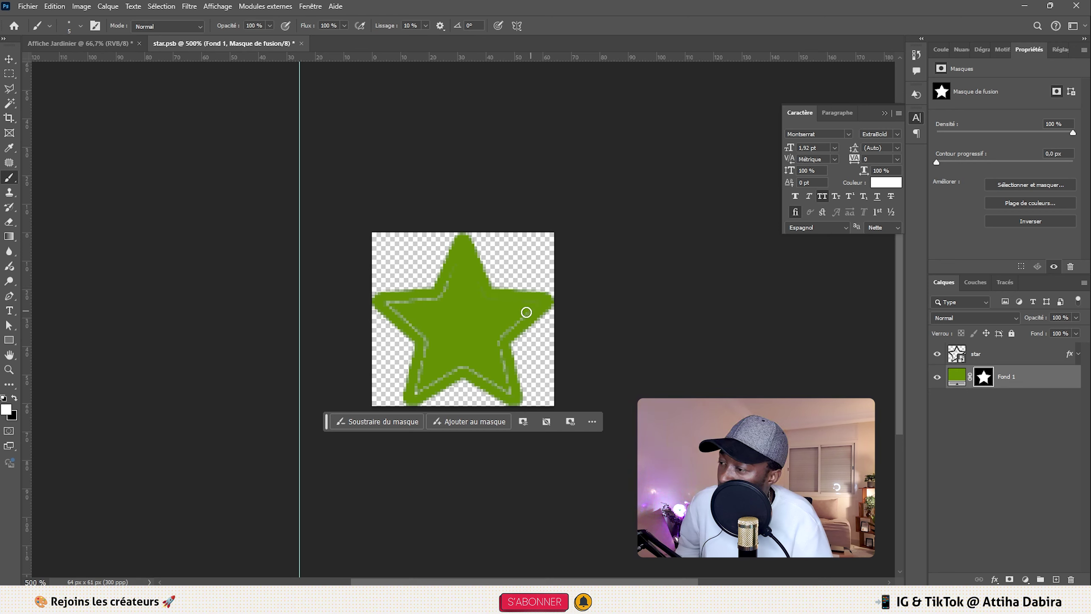
# - Save star.psb with the Move tool active and return to the Affiche Jardinier poster
pyautogui.press('v')
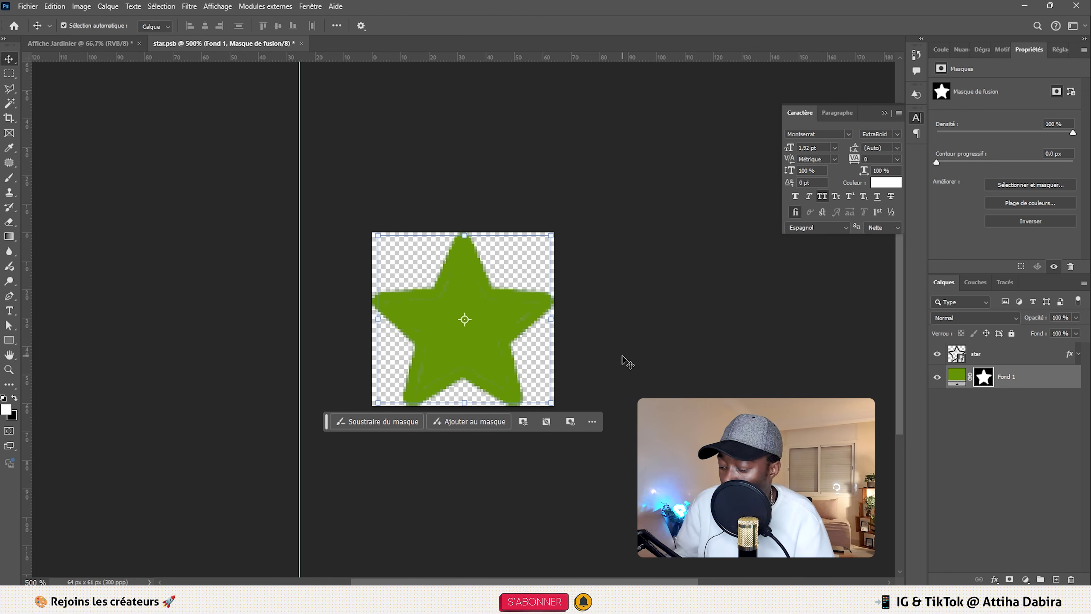
pyautogui.hotkey('ctrl', 's')
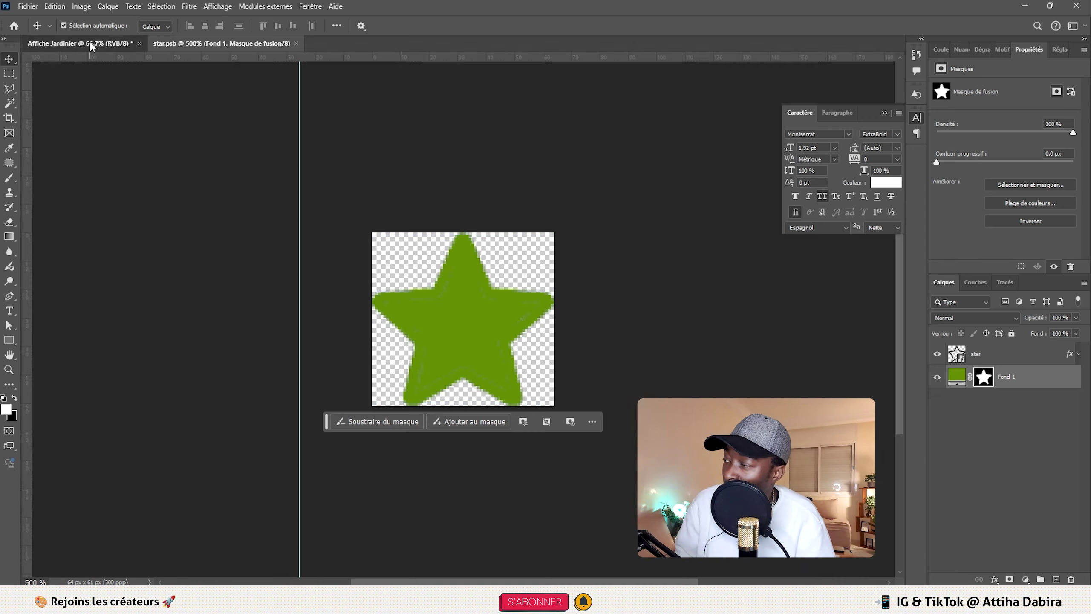
pyautogui.click(87, 43)
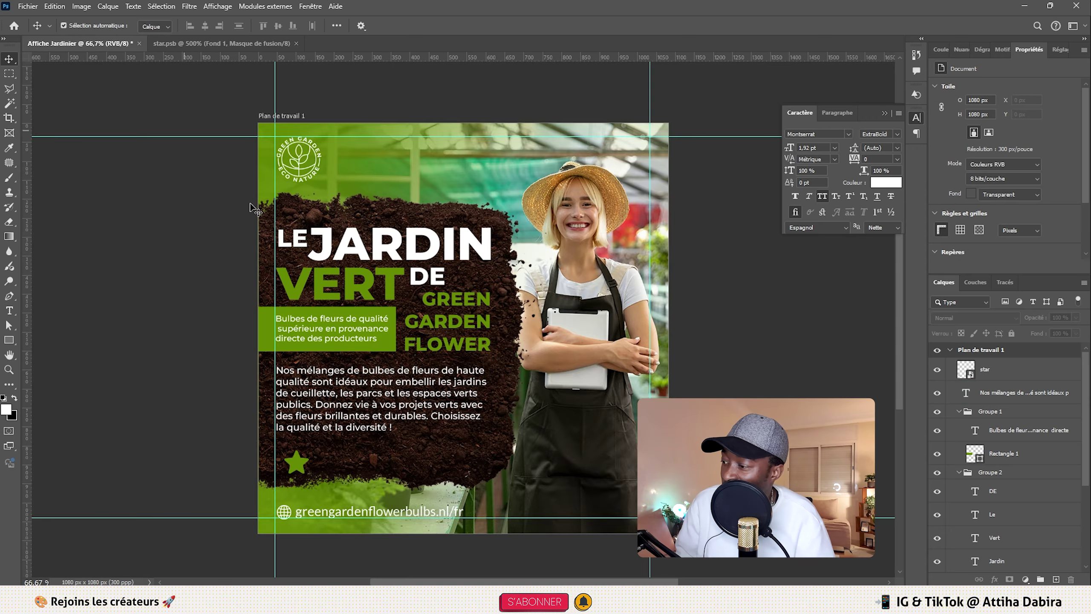
# - Duplicate the filled star three times to form a row of four stars below the paragraph
pyautogui.click(306, 472)
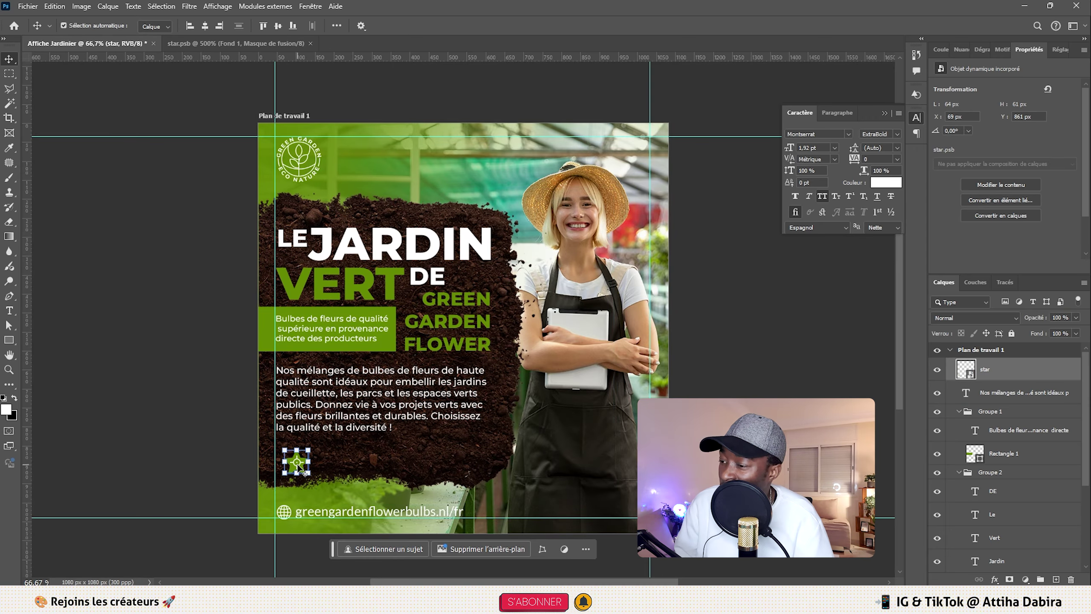
pyautogui.press('ctrl')
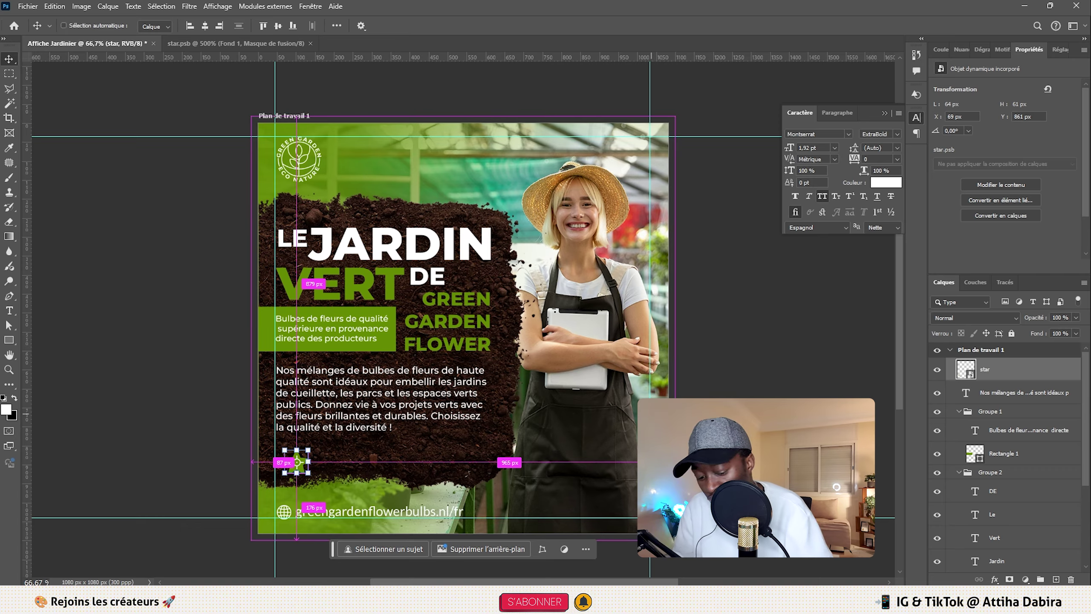
pyautogui.hotkey('ctrl', '+')
pyautogui.hotkey('ctrl', '+')
pyautogui.scroll(-5, 194, 347)
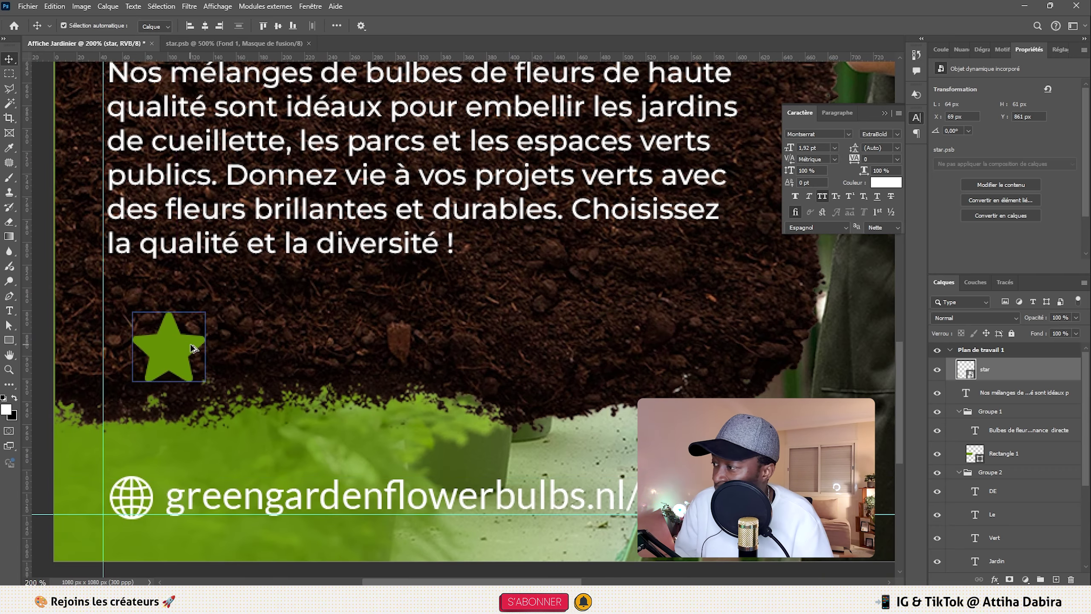
pyautogui.moveTo(193, 347); pyautogui.dragTo(467, 351)
# - Select all four star layers and distribute them evenly in the horizontal direction
pyautogui.keyDown('shift'); pyautogui.click(384, 348); pyautogui.keyUp('shift')
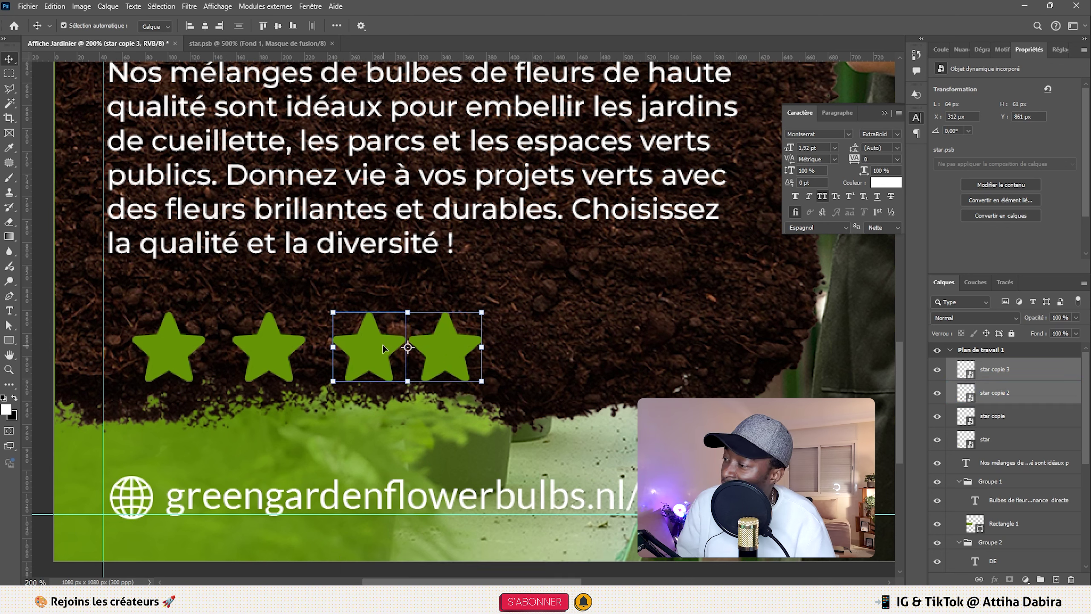
pyautogui.keyDown('shift'); pyautogui.click(268, 349); pyautogui.keyUp('shift')
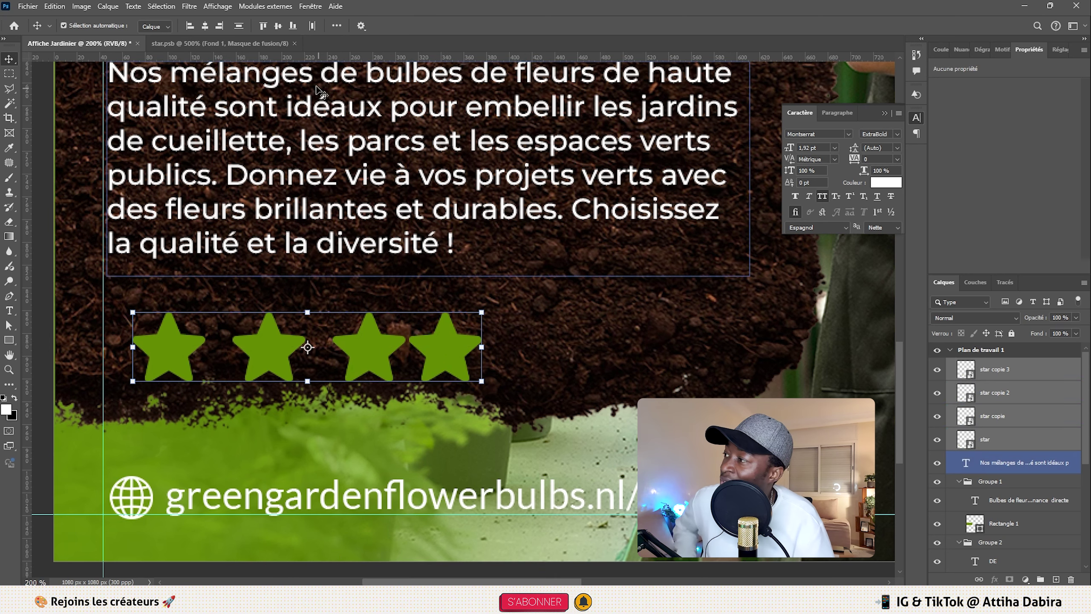
pyautogui.click(309, 31)
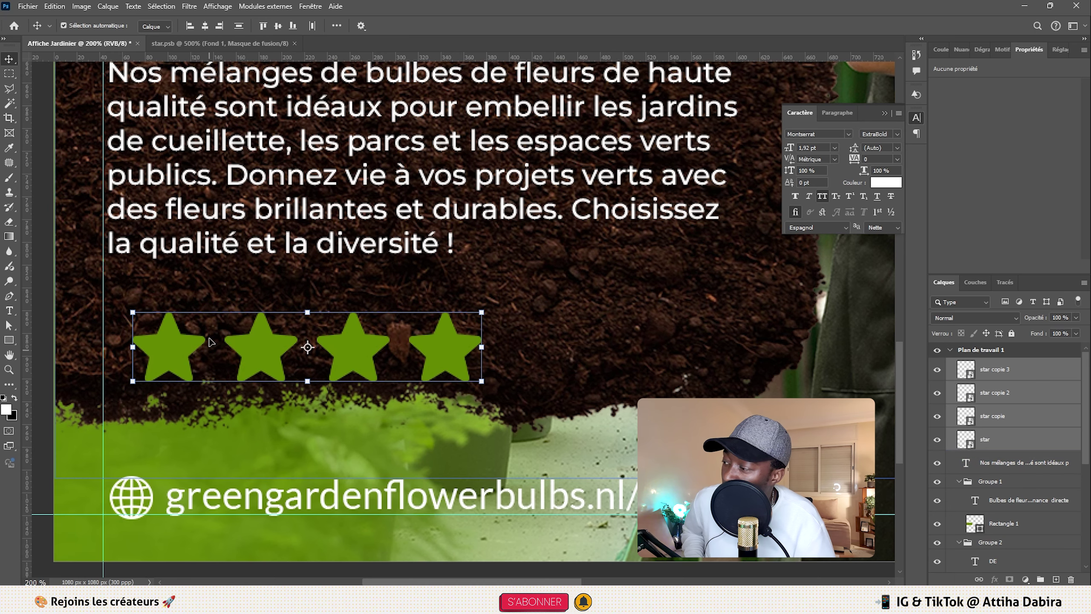
# - Copy the outlined star layer from star.psb to the end of the poster's star row and group all five star layers
pyautogui.click(198, 43)
pyautogui.moveTo(984, 353); pyautogui.dragTo(518, 349)
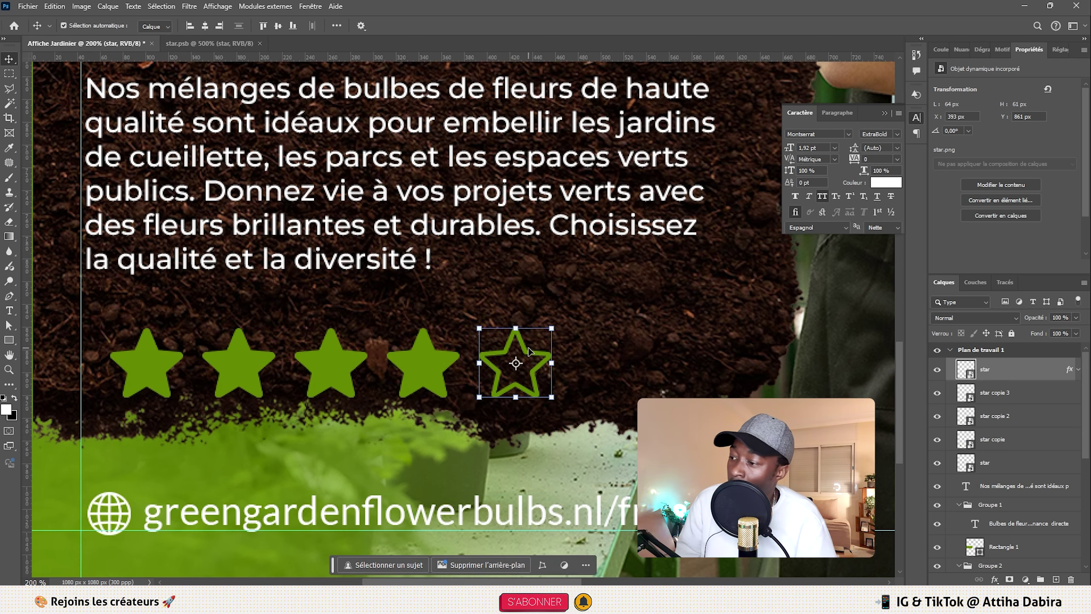
pyautogui.hotkey('ctrl', '-')
pyautogui.hotkey('ctrl', '-')
pyautogui.hotkey('ctrl', '-')
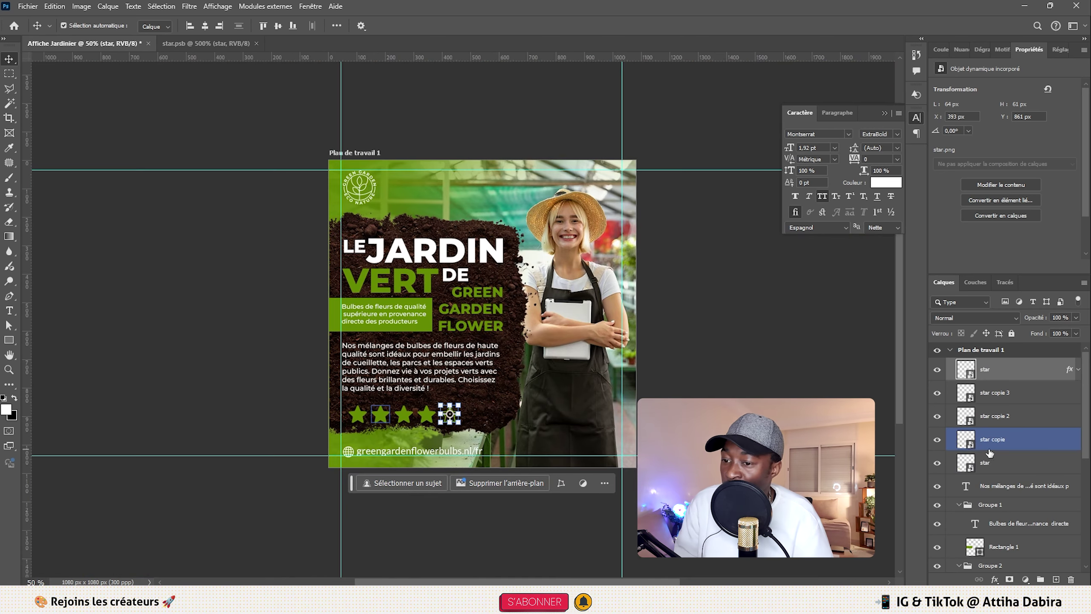
pyautogui.keyDown('shift'); pyautogui.click(1006, 466); pyautogui.keyUp('shift')
pyautogui.hotkey('ctrl', 'g')
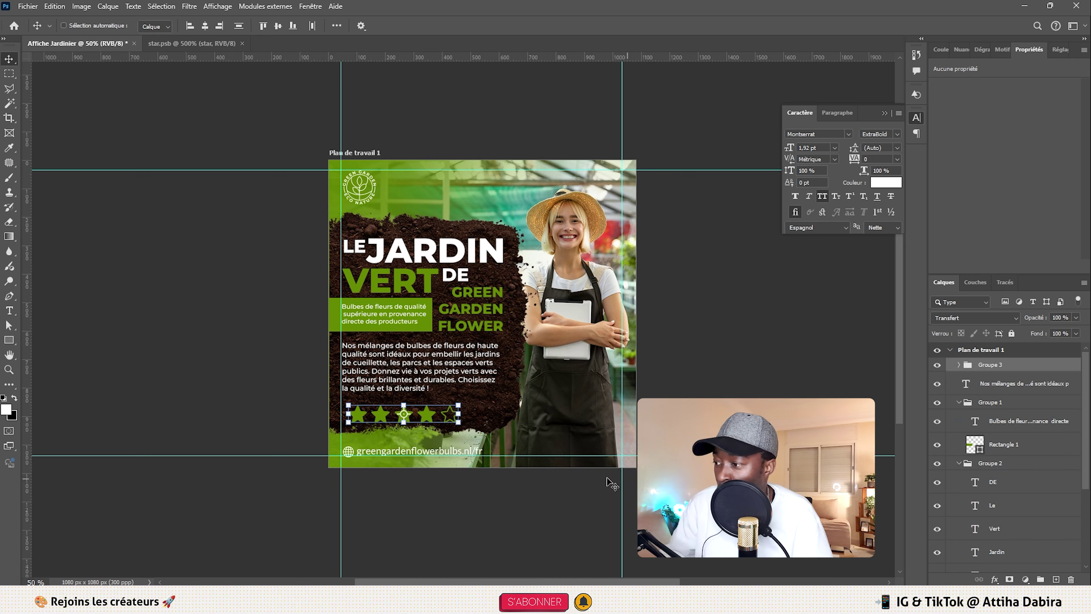
# - Transform the star group, scaling it down slightly and adjusting its position between the paragraph and the website address
pyautogui.hotkey('ctrl', 't')
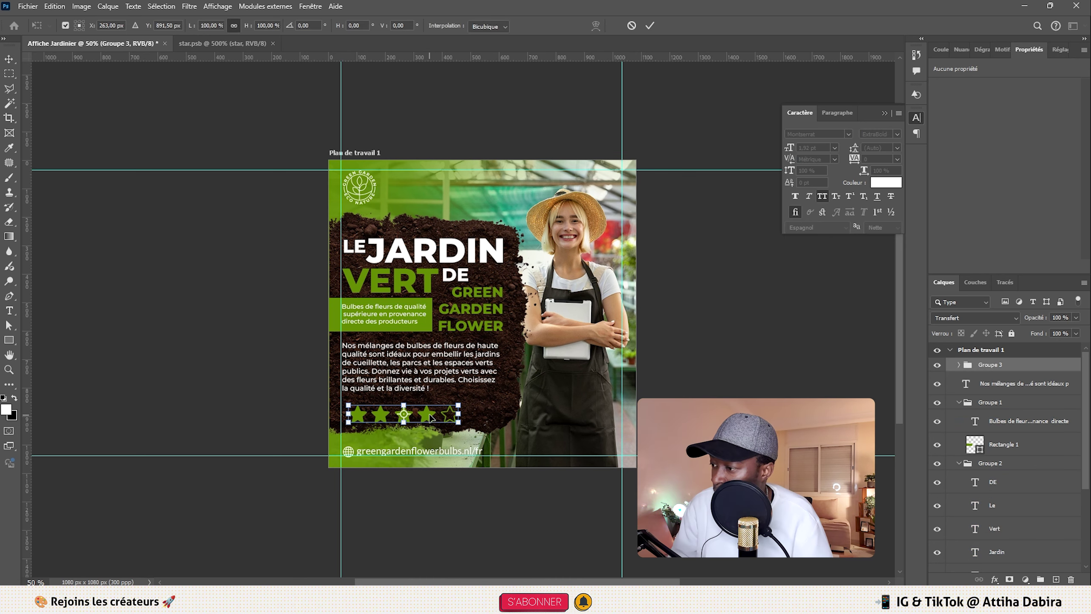
pyautogui.moveTo(431, 422); pyautogui.dragTo(430, 414)
pyautogui.press('Down')
pyautogui.press('Down')
pyautogui.press('Down')
pyautogui.press('Down')
pyautogui.press('Down')
pyautogui.press('Down')
pyautogui.press('Down')
pyautogui.press('Down')
pyautogui.press('Down')
pyautogui.press('Down')
pyautogui.press('Down')
pyautogui.press('Down')
pyautogui.press('Down')
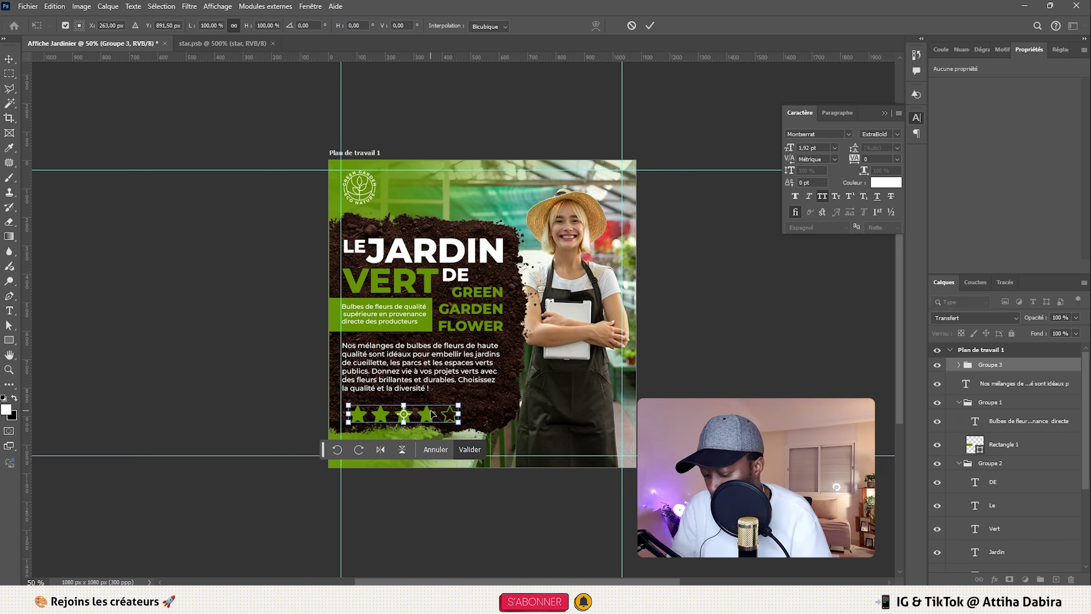
pyautogui.moveTo(459, 408); pyautogui.dragTo(453, 407)
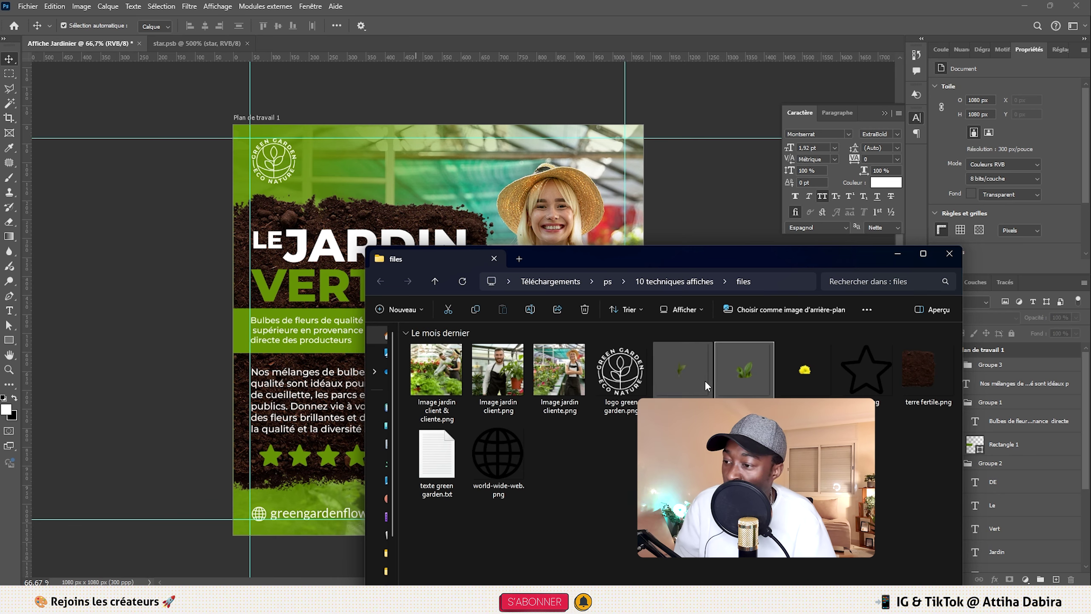
# - Place the three plant images, plant1, plant2 and plant3, from the files folder into the poster
pyautogui.keyDown('ctrl'); pyautogui.click(697, 393); pyautogui.keyUp('ctrl')
pyautogui.click(698, 447)
pyautogui.moveTo(693, 425); pyautogui.dragTo(805, 360)
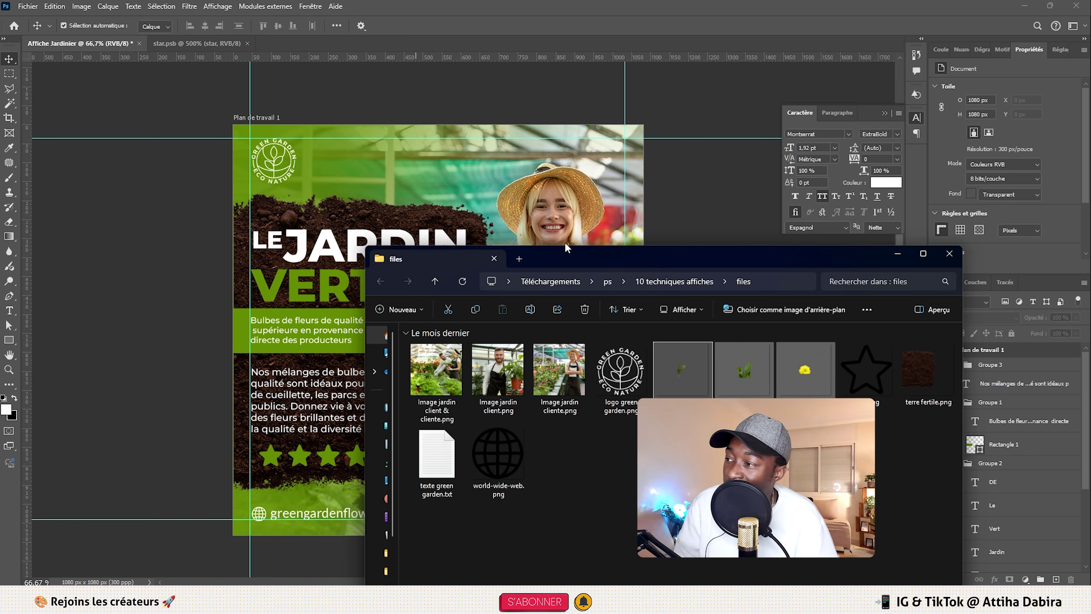
pyautogui.moveTo(697, 372); pyautogui.dragTo(531, 210)
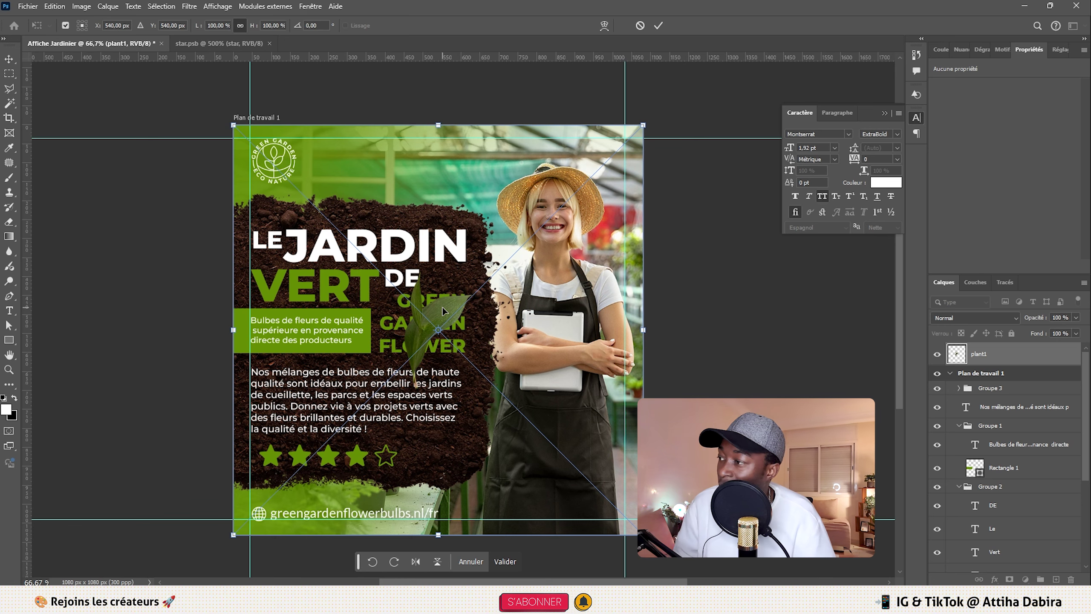
# - Position the plant1 sprout at the soil's upper edge beside the logo and confirm its placement
pyautogui.moveTo(442, 309); pyautogui.dragTo(345, 157)
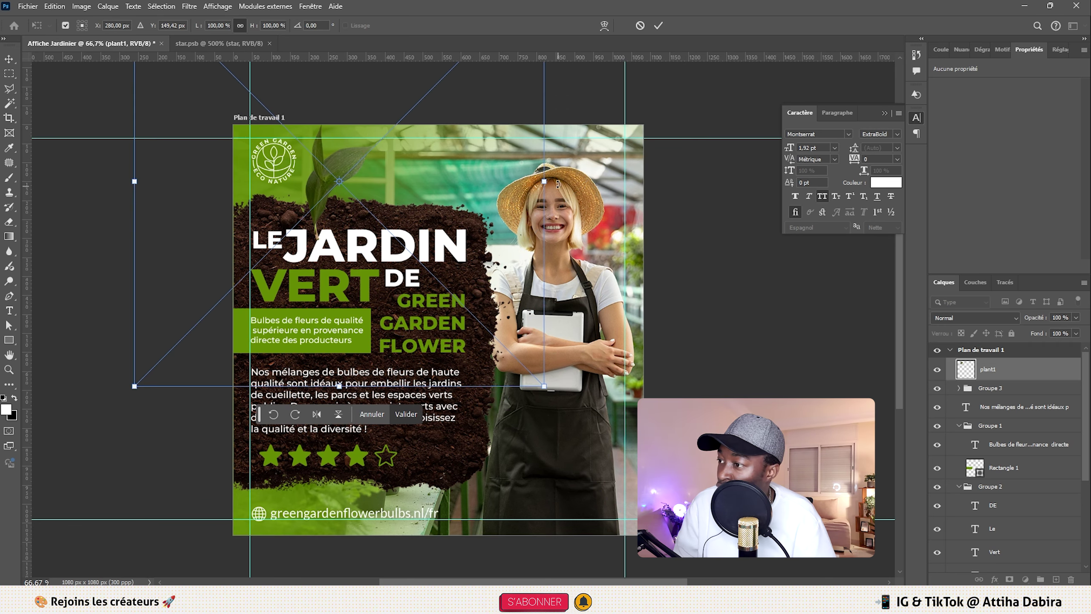
pyautogui.moveTo(545, 181); pyautogui.dragTo(483, 190)
pyautogui.moveTo(336, 187); pyautogui.dragTo(367, 160)
pyautogui.press('Return')
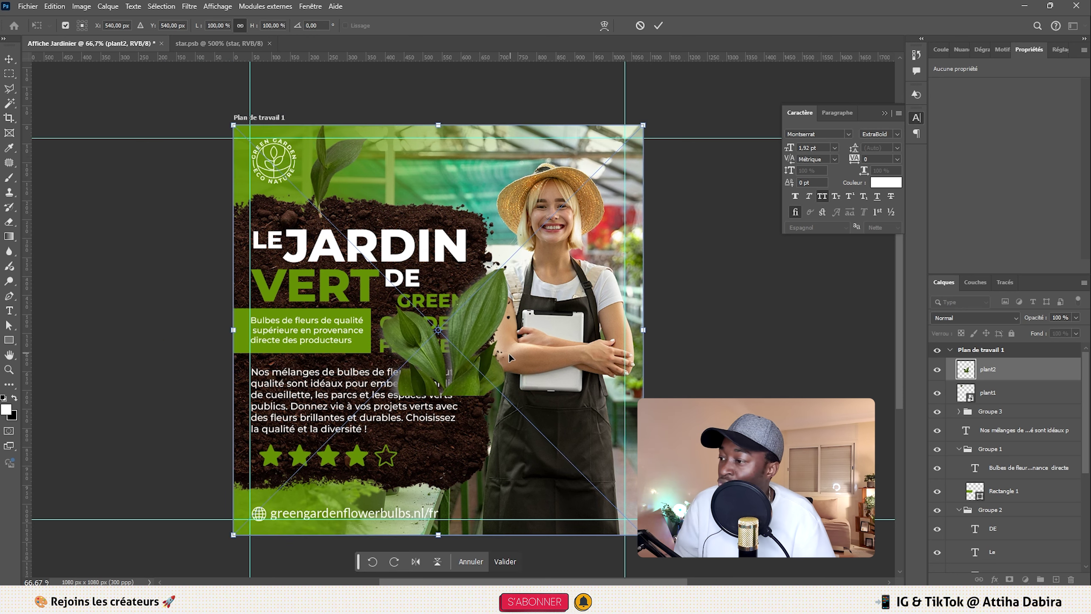
# - Position the plant2 leaves at the poster's lower edge, between the website address and the woman
pyautogui.moveTo(490, 476); pyautogui.dragTo(529, 500)
pyautogui.moveTo(481, 271); pyautogui.dragTo(481, 266)
pyautogui.press('Return')
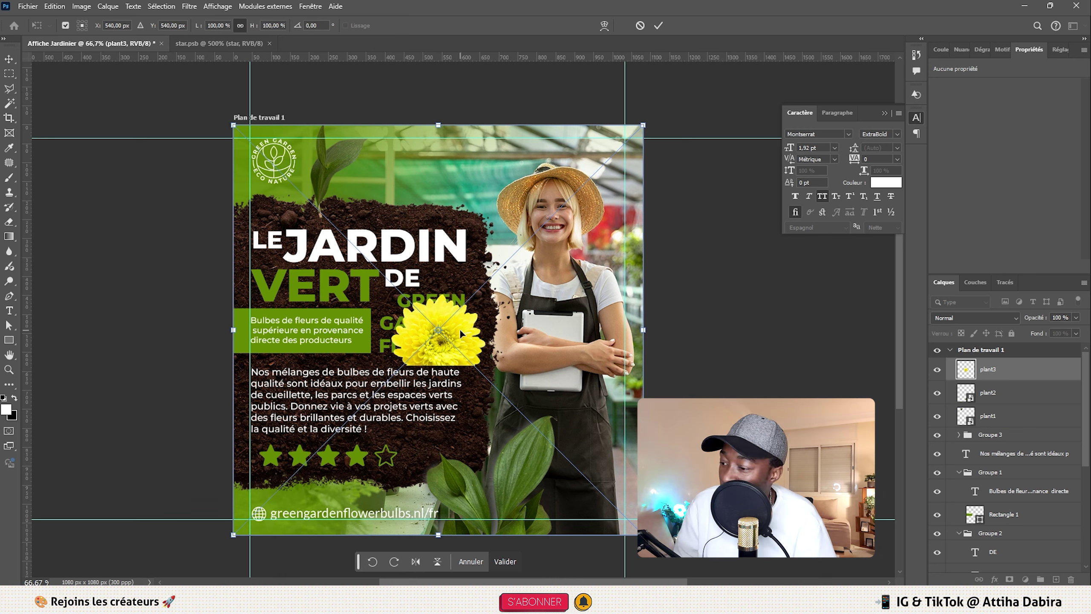
# - Position the plant3 yellow flower at the poster's top edge and put a copy of it in the lower-right corner
pyautogui.moveTo(460, 328); pyautogui.dragTo(451, 129)
pyautogui.press('Return')
pyautogui.hotkey('ctrl', 't')
pyautogui.press('Return')
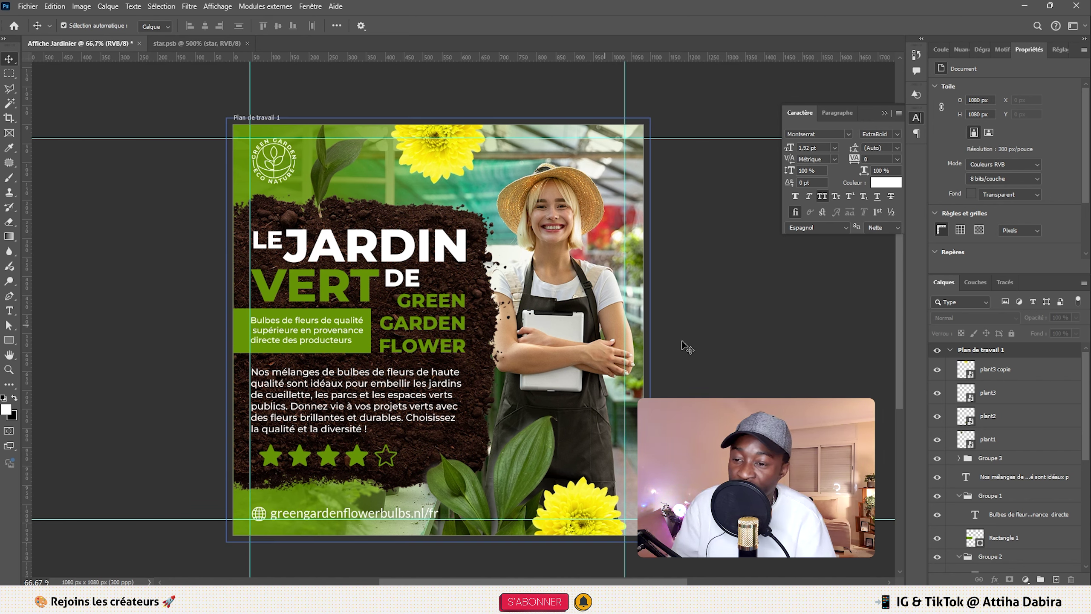
# - Collapse the open layer groups and group all layers from Image jardin cliente up to plant3 copie
pyautogui.click(959, 496)
pyautogui.click(988, 464)
pyautogui.click(961, 465)
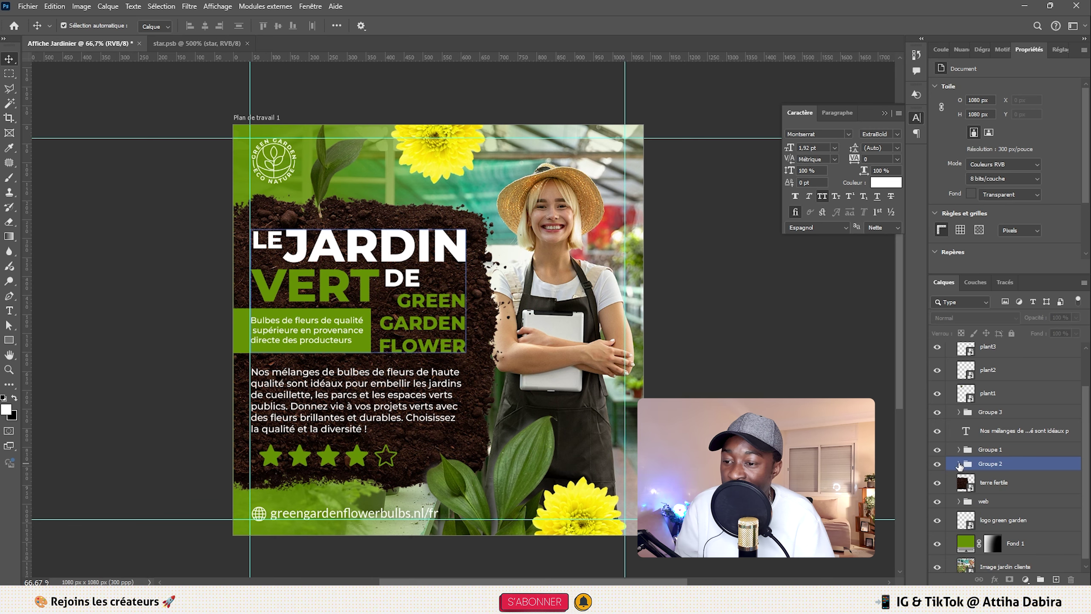
pyautogui.click(1005, 566)
pyautogui.scroll(1, 1000, 453)
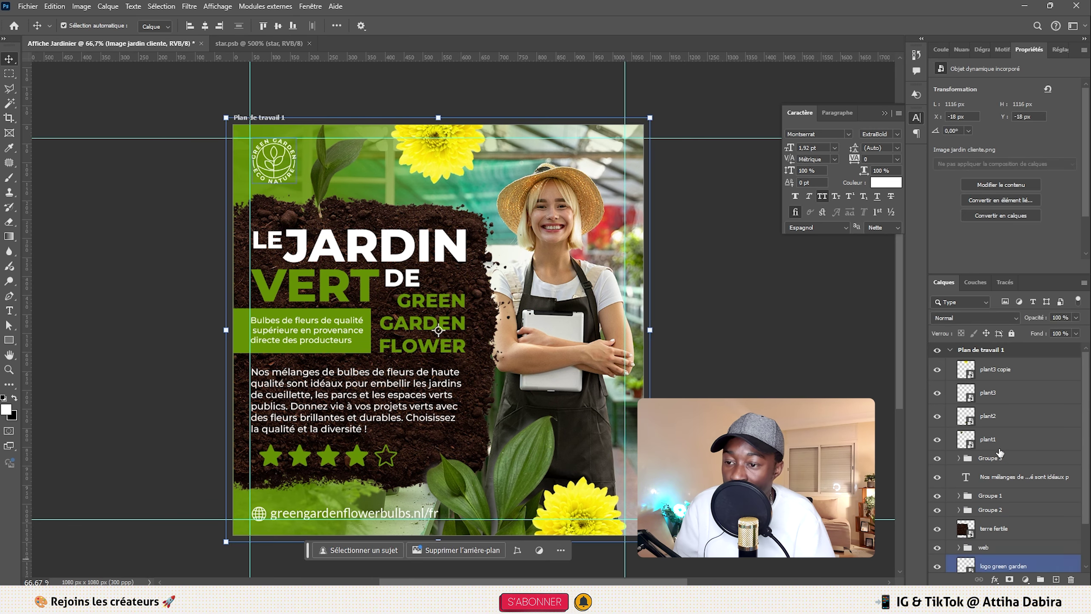
pyautogui.keyDown('shift'); pyautogui.click(991, 368); pyautogui.keyUp('shift')
pyautogui.hotkey('ctrl', 'g')
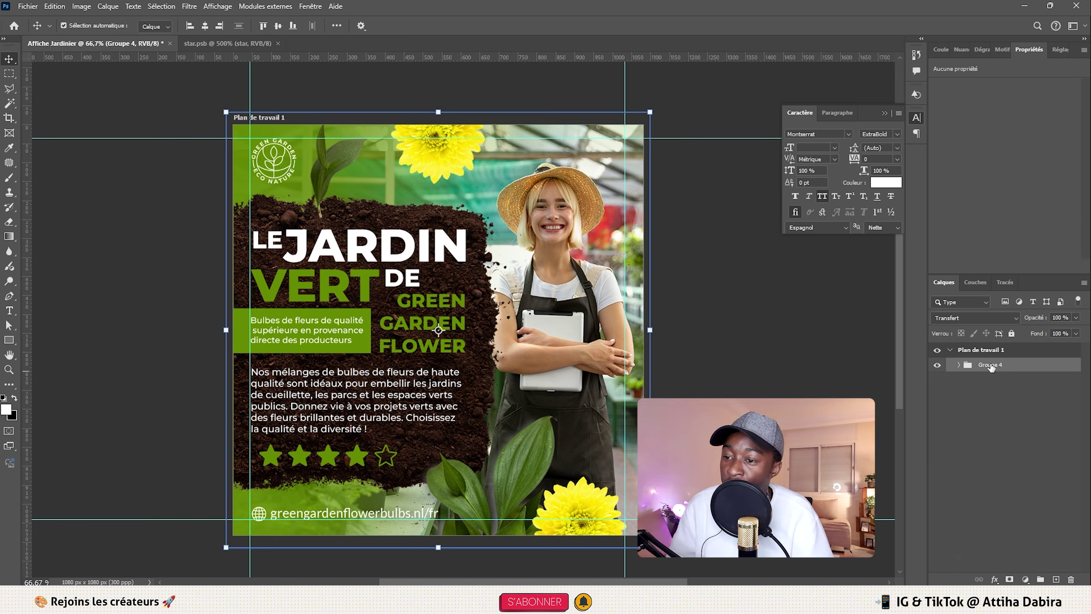
# - Rename the new group affiche, then duplicate it and hide the original
pyautogui.click(993, 364)
pyautogui.write('affi')
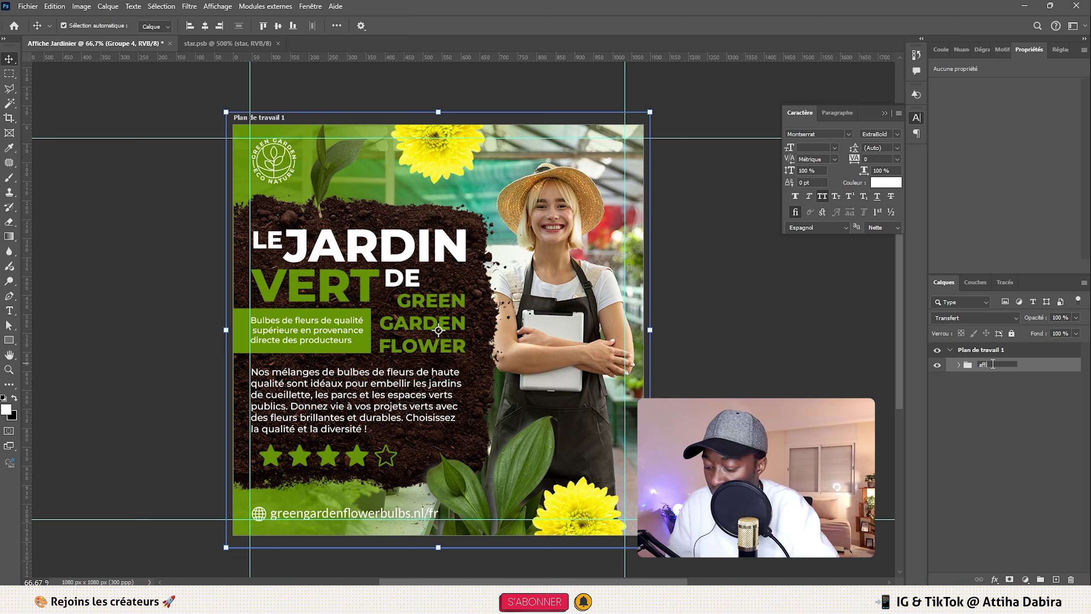
pyautogui.write('che')
pyautogui.press('Return')
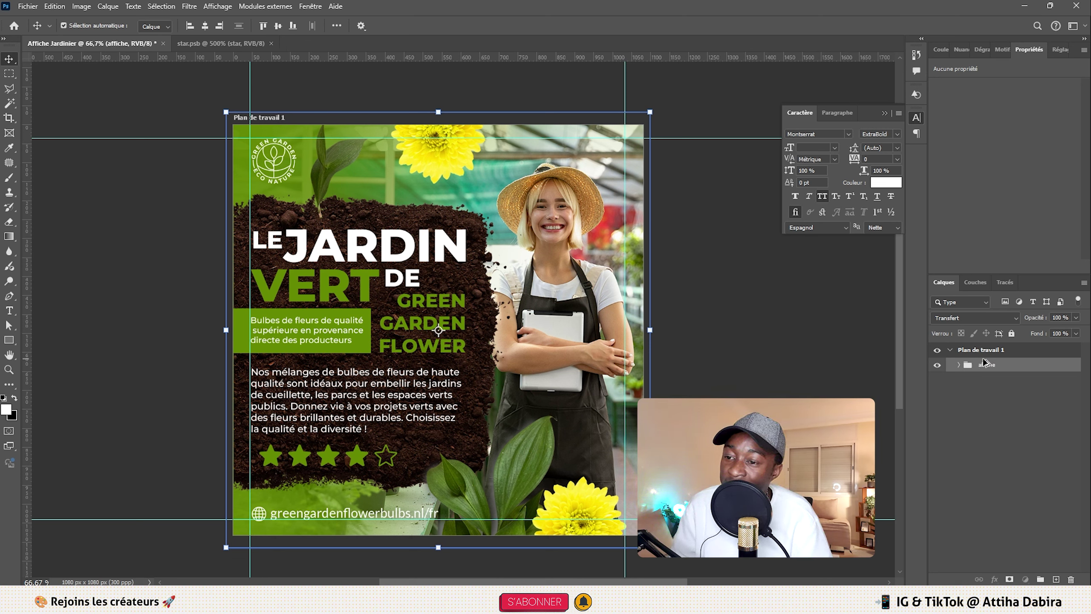
pyautogui.hotkey('ctrl', 'j')
pyautogui.click(939, 380)
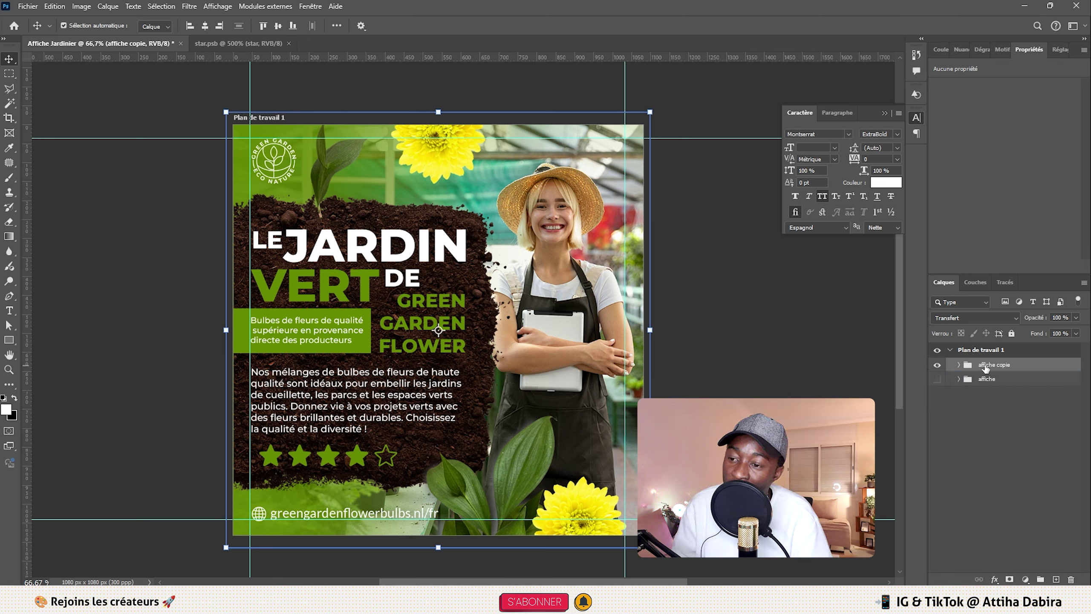
# - Rename the duplicated group affiche final and convert it to a smart object
pyautogui.doubleClick(1001, 365)
pyautogui.write('fi')
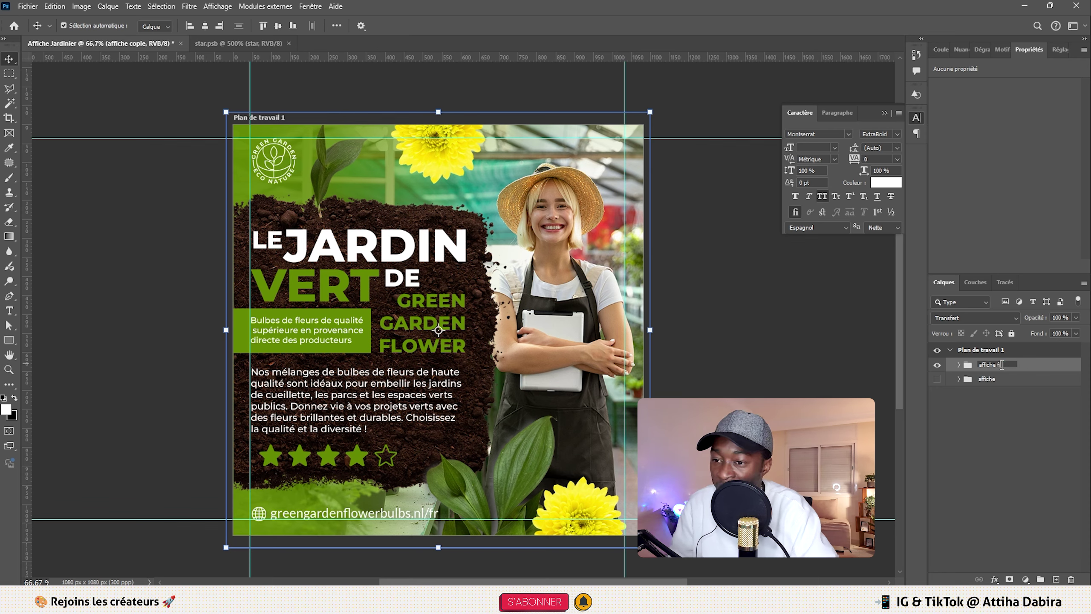
pyautogui.write('nal')
pyautogui.press('Return')
pyautogui.rightClick(1007, 365)
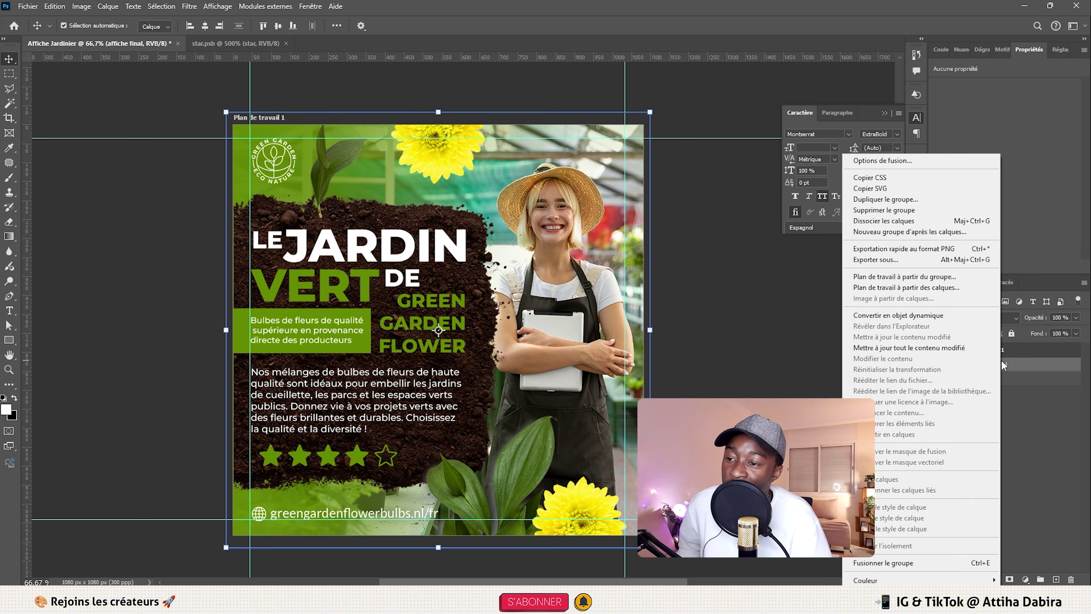
pyautogui.click(903, 316)
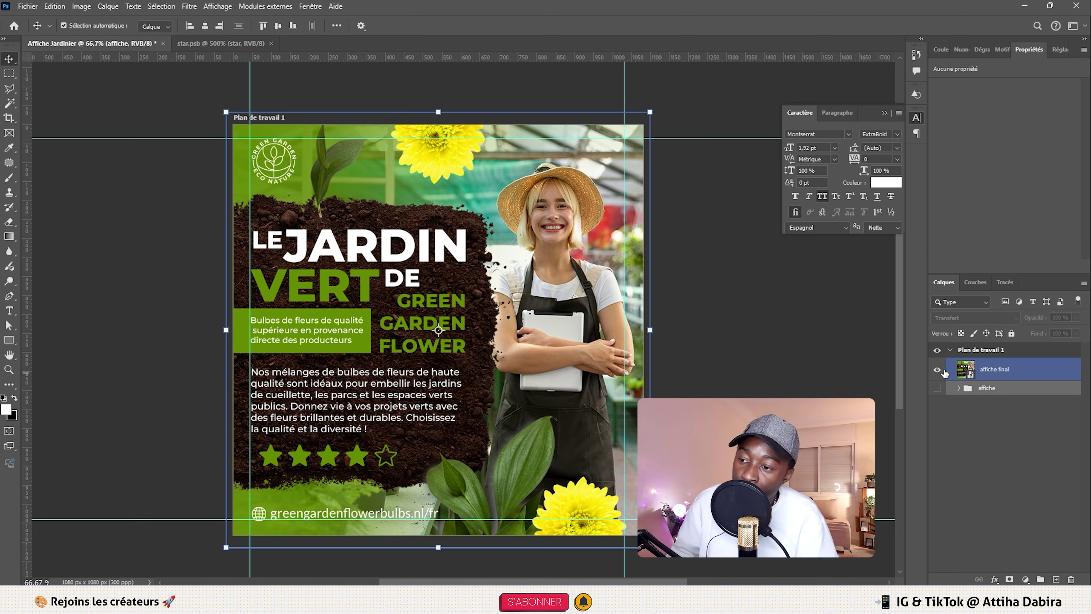
# - Show the affiche group instead of affiche final to check which filters it offers, then restore the visibility of affiche final
pyautogui.click(937, 370)
pyautogui.click(937, 388)
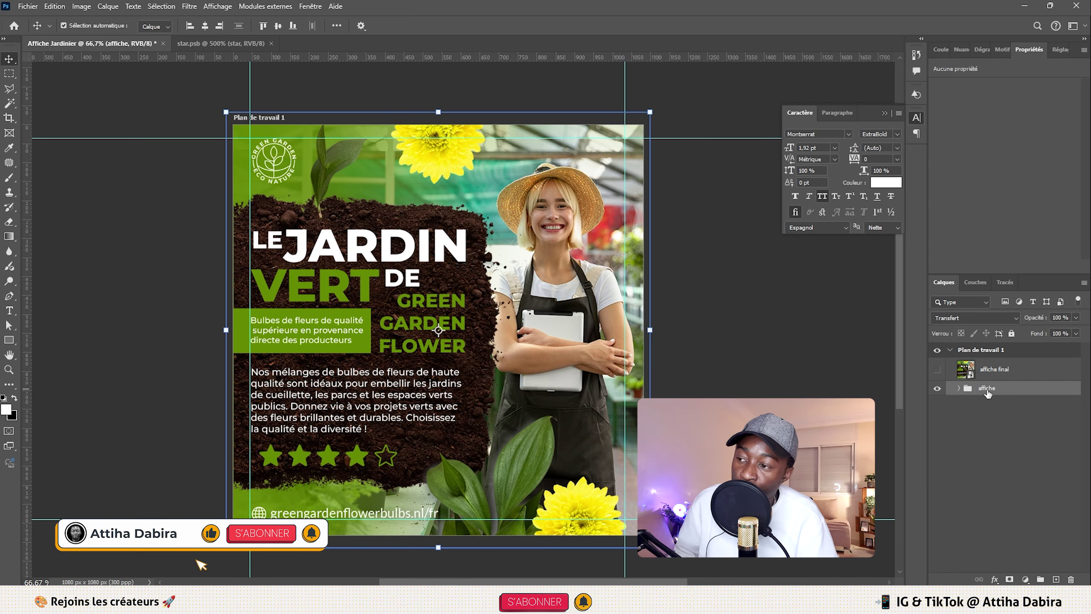
pyautogui.click(189, 7)
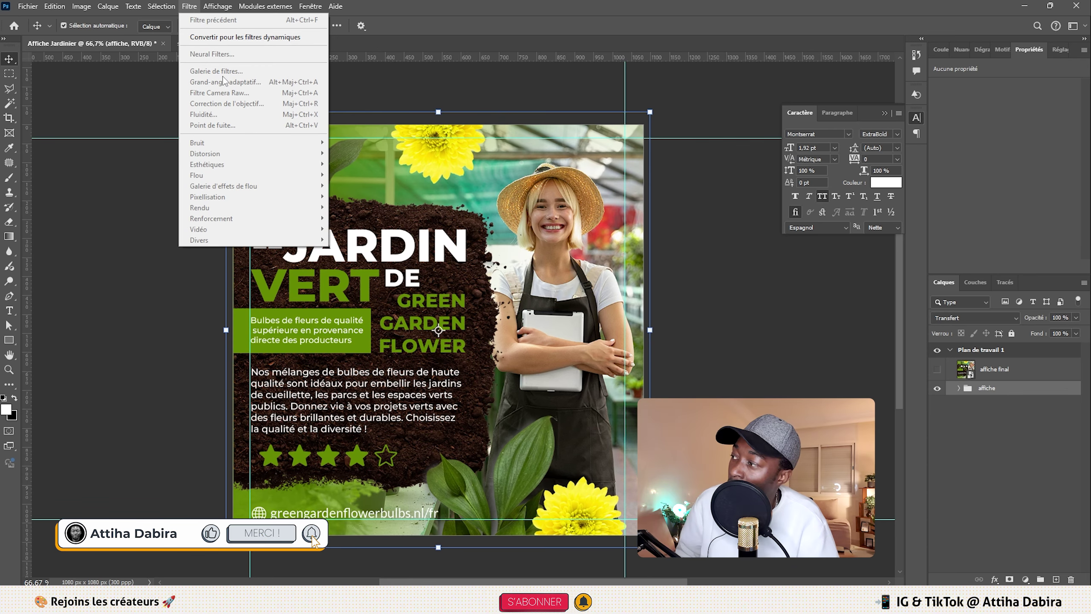
pyautogui.click(951, 415)
pyautogui.click(937, 388)
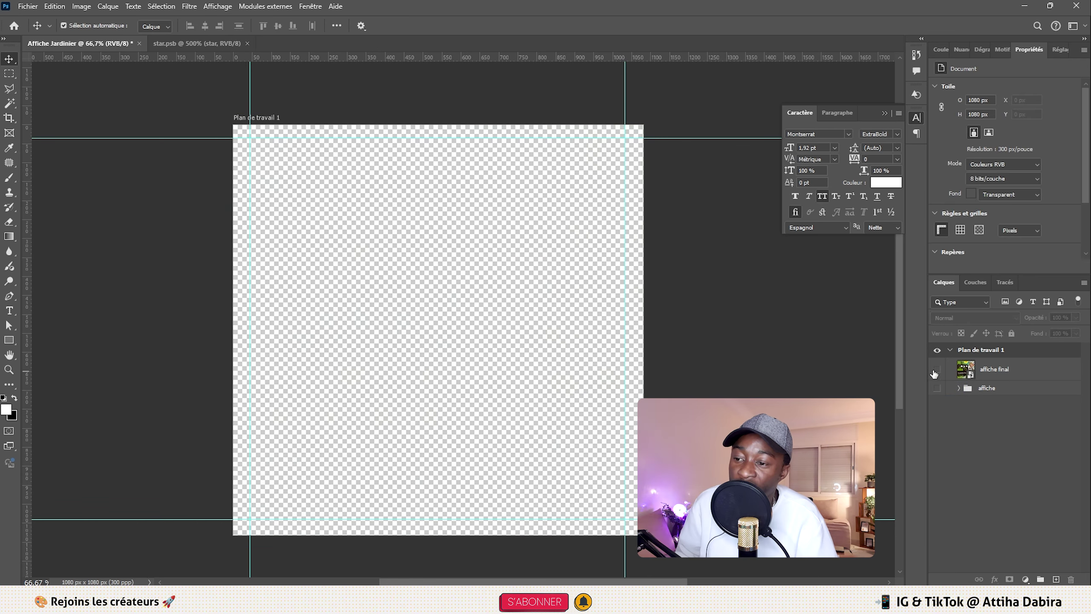
pyautogui.click(937, 370)
# - Start the Camera Raw filter on affiche final with exposure +0.65, contrast +8, highlights -24, shadows +2 and blacks -30
pyautogui.click(991, 375)
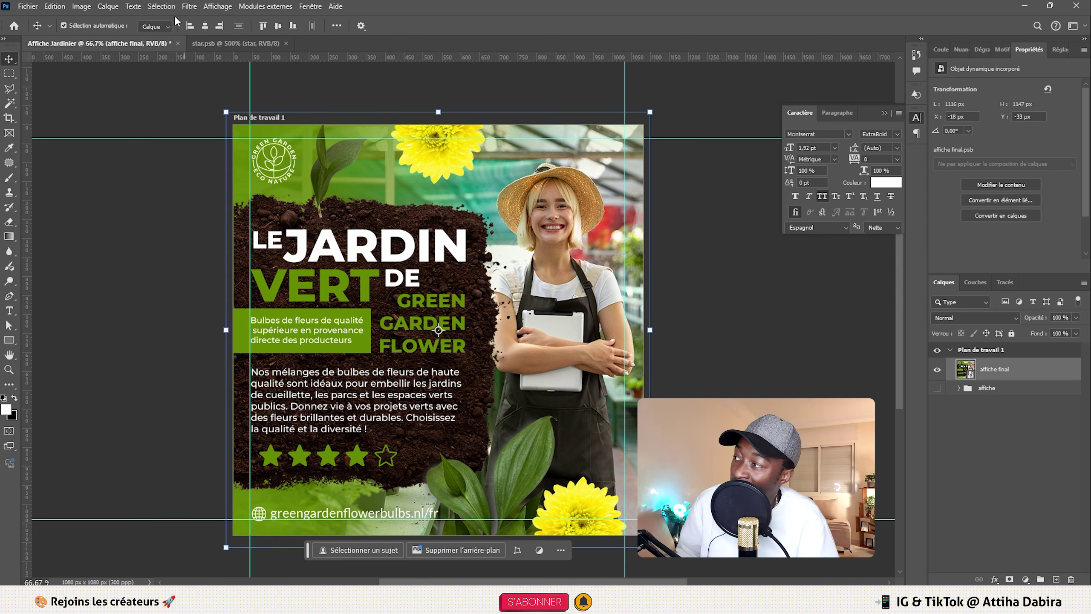
pyautogui.click(189, 6)
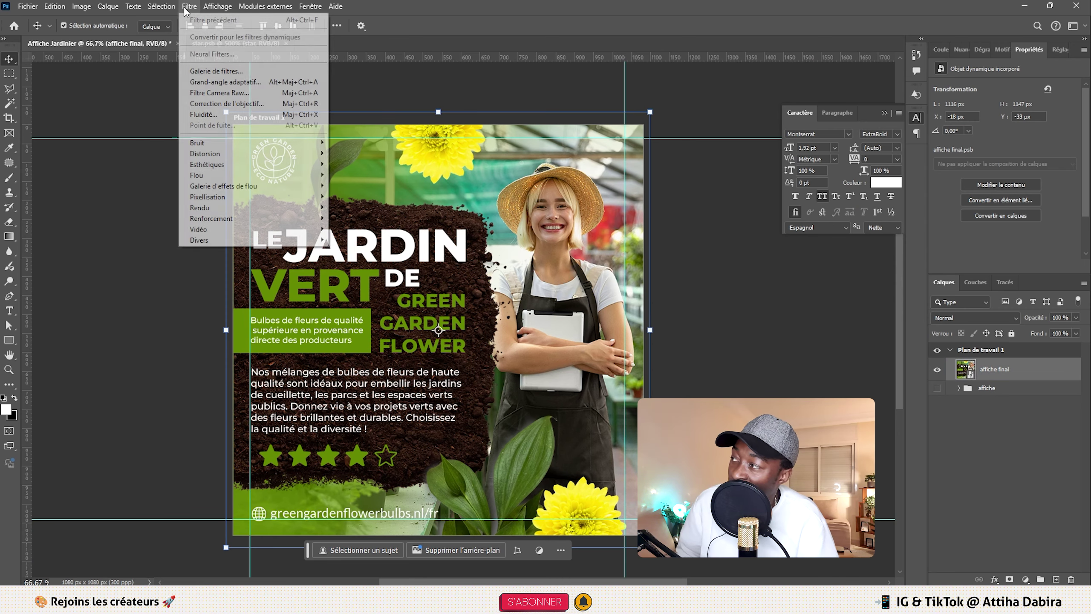
pyautogui.click(239, 93)
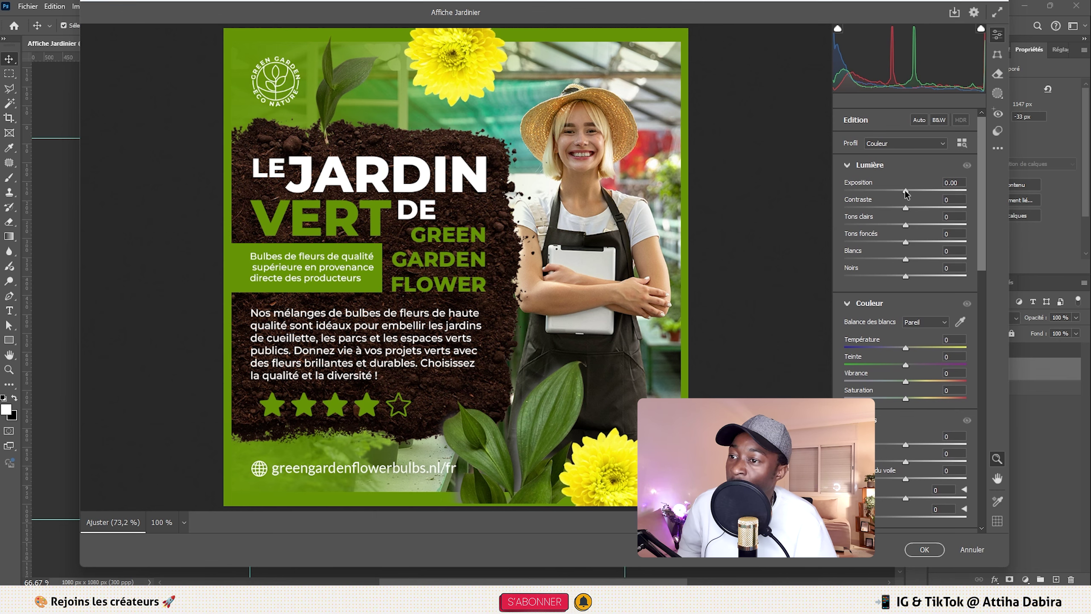
pyautogui.moveTo(906, 190); pyautogui.dragTo(887, 275)
# - Set the Camera Raw temperature to +7 and the saturation to +1
pyautogui.scroll(-3, 886, 241)
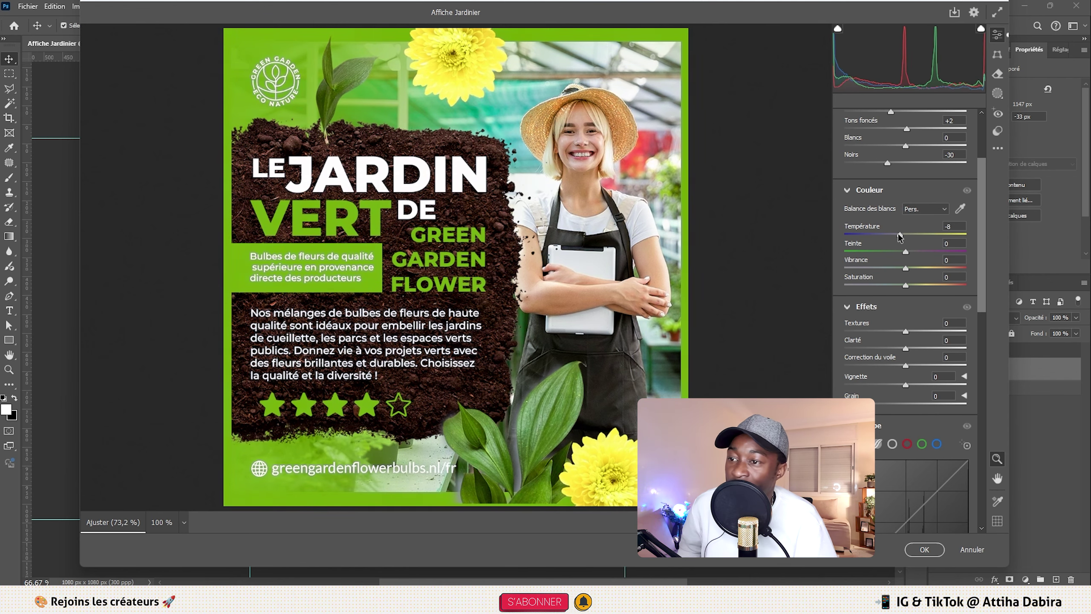
pyautogui.moveTo(890, 236); pyautogui.dragTo(898, 236)
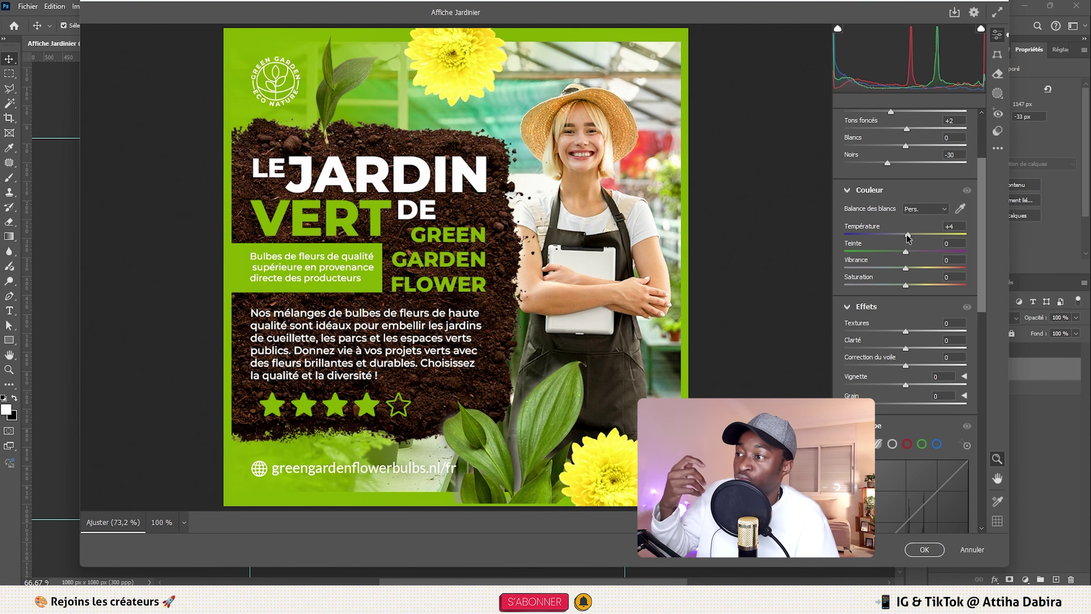
pyautogui.moveTo(908, 238); pyautogui.dragTo(910, 236)
pyautogui.moveTo(906, 285); pyautogui.dragTo(908, 286)
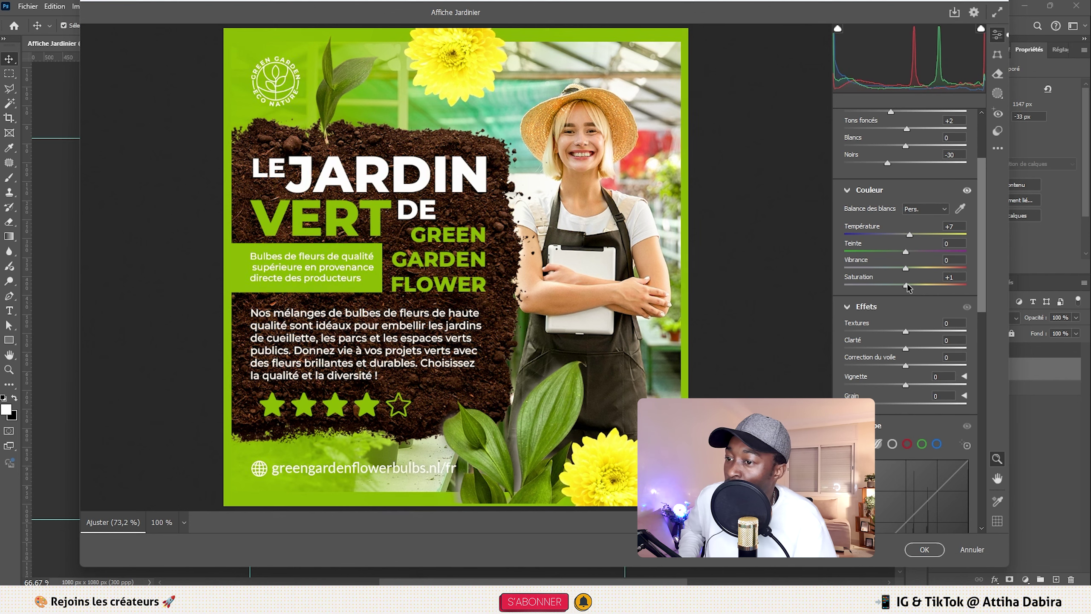
# - Set the texture to +7, the clarity to +6 and the temperature to +5, and apply the Camera Raw filter
pyautogui.scroll(-3, 984, 220)
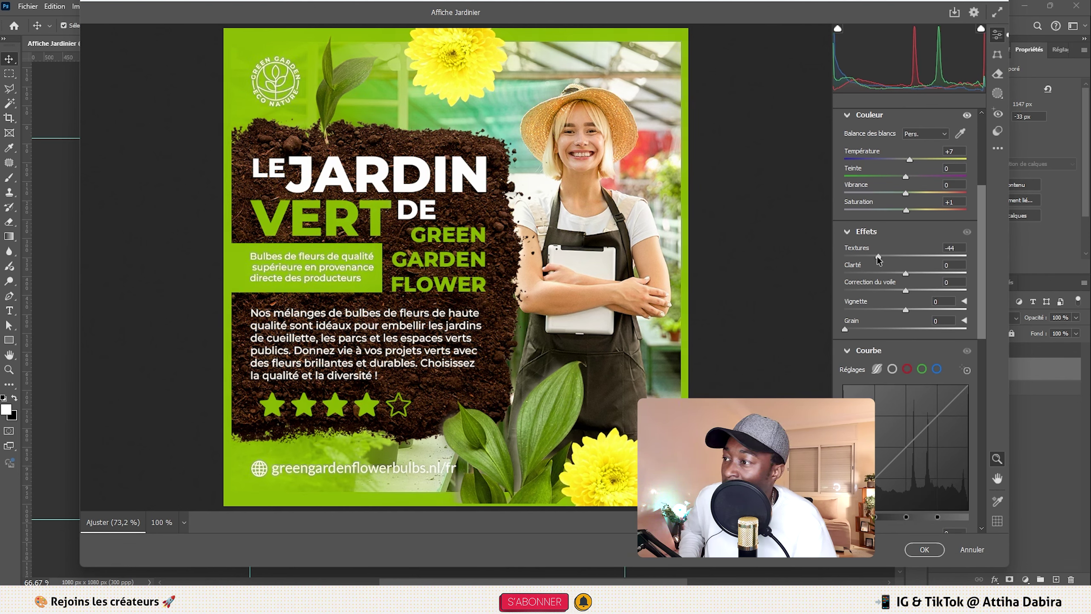
pyautogui.moveTo(907, 261); pyautogui.dragTo(873, 256)
pyautogui.doubleClick(847, 256)
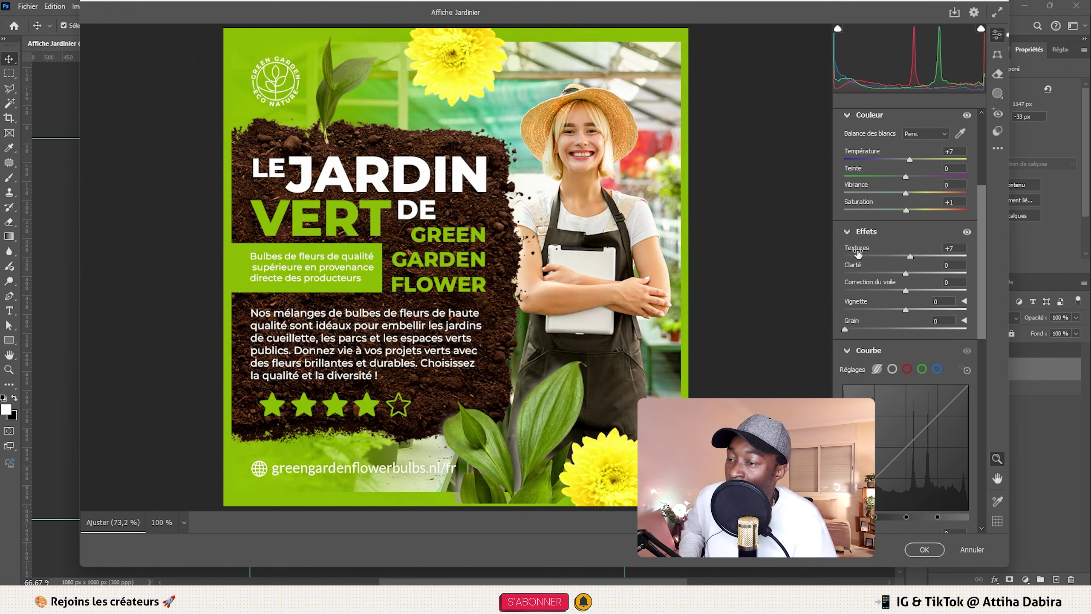
pyautogui.moveTo(905, 277); pyautogui.dragTo(897, 279)
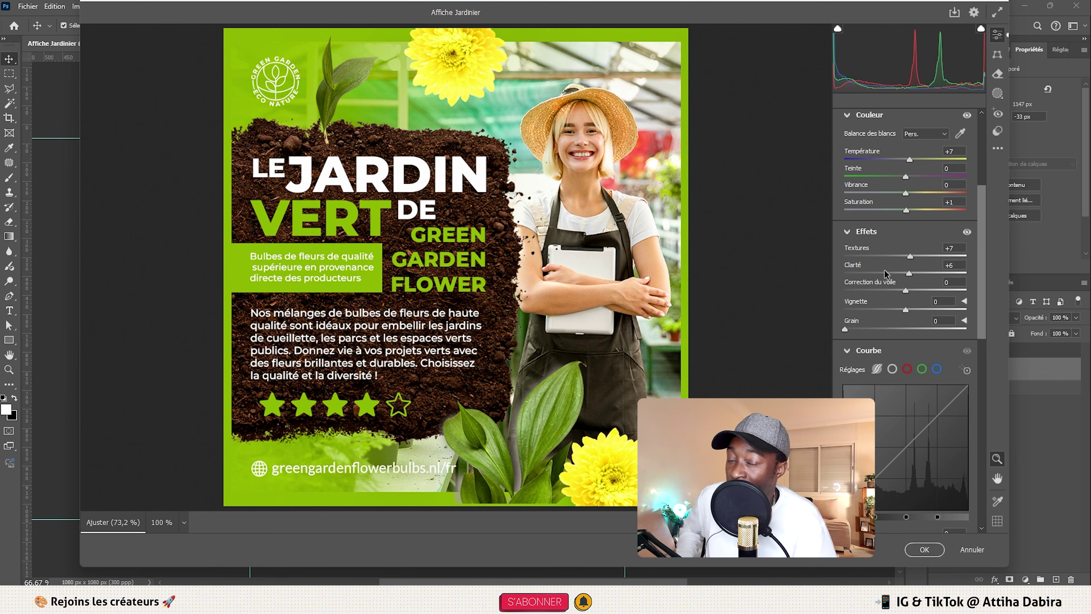
pyautogui.scroll(3, 975, 230)
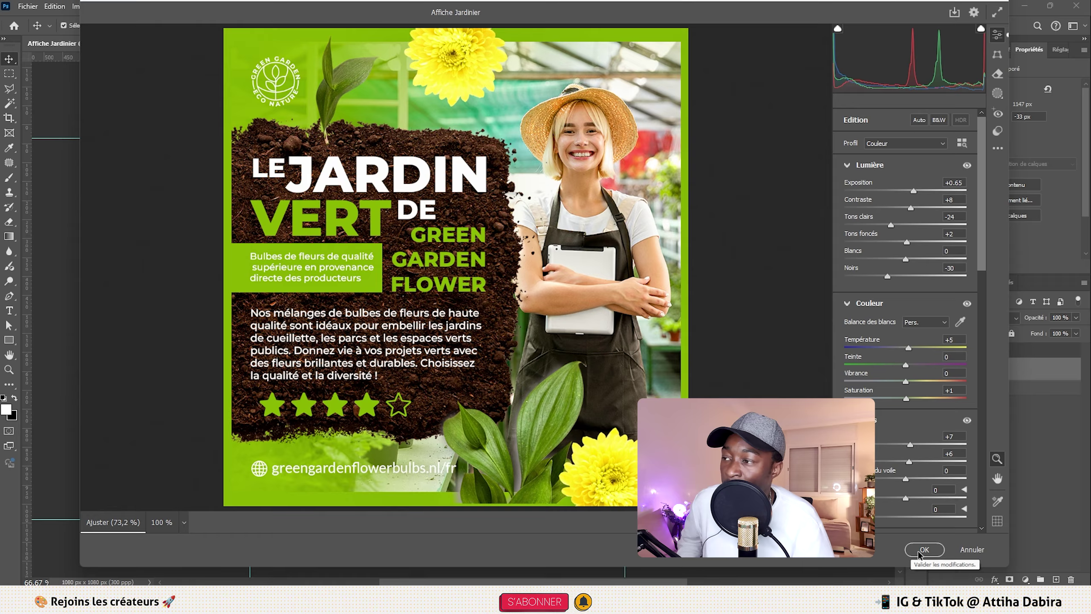
pyautogui.click(920, 551)
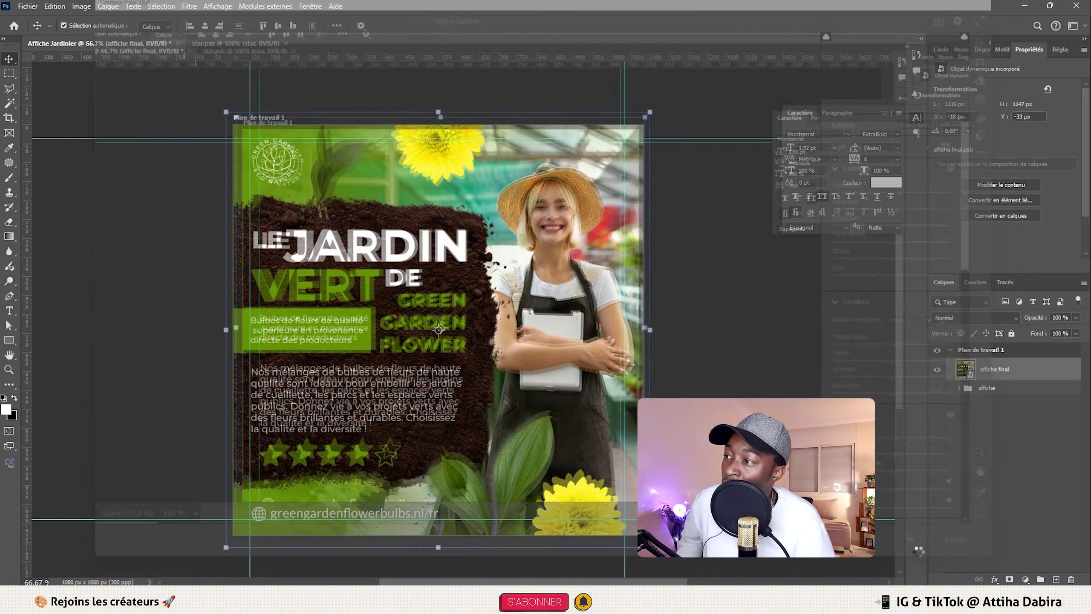
# - Compare the filtered affiche final with the original affiche group by toggling their visibility
pyautogui.click(938, 389)
pyautogui.click(982, 389)
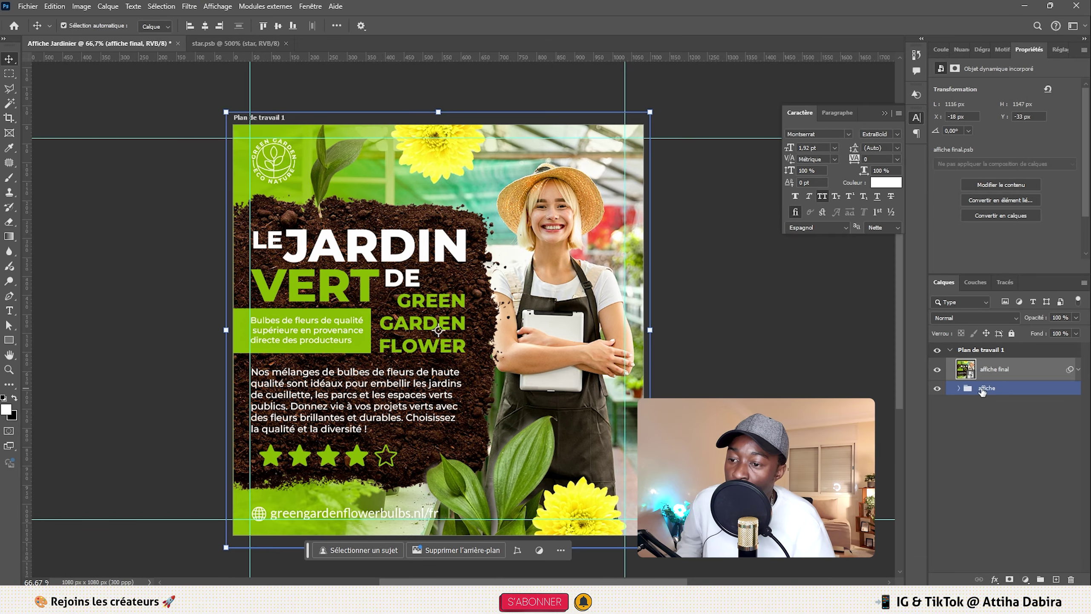
pyautogui.click(938, 370)
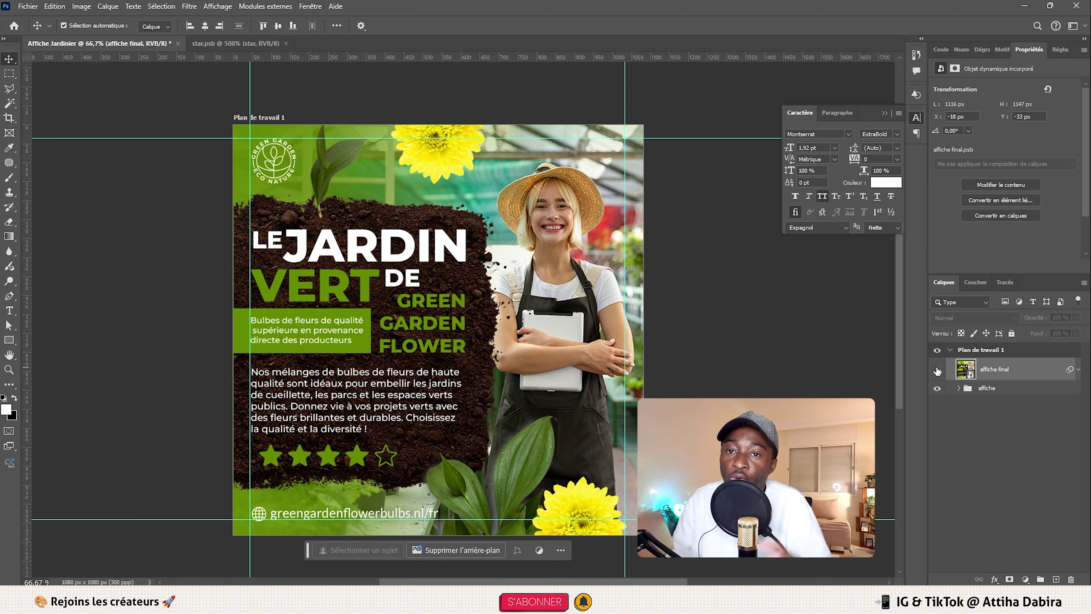
pyautogui.click(938, 370)
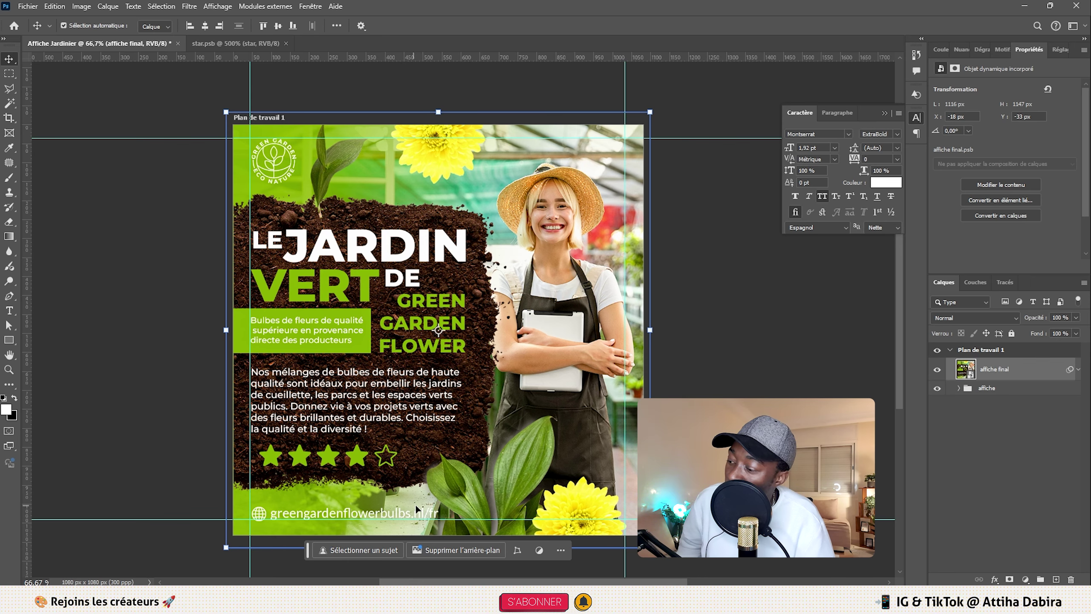
# - Open the affiche final smart object's contents and paint white on the Fond 1 mask with the Brush to strengthen the green along the poster's left side
pyautogui.doubleClick(967, 370)
pyautogui.click(950, 350)
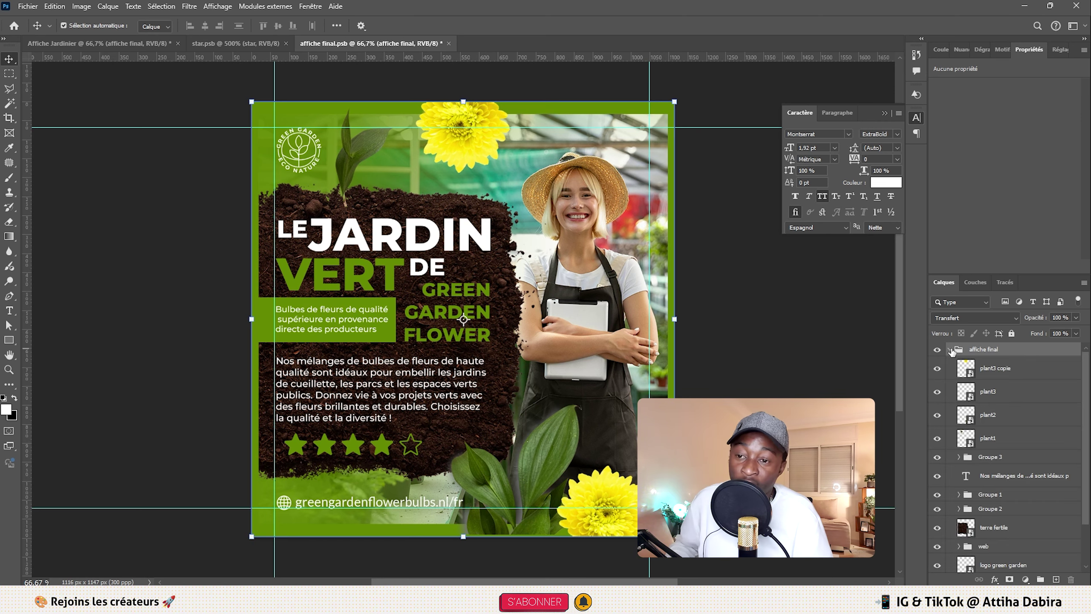
pyautogui.scroll(-2, 988, 429)
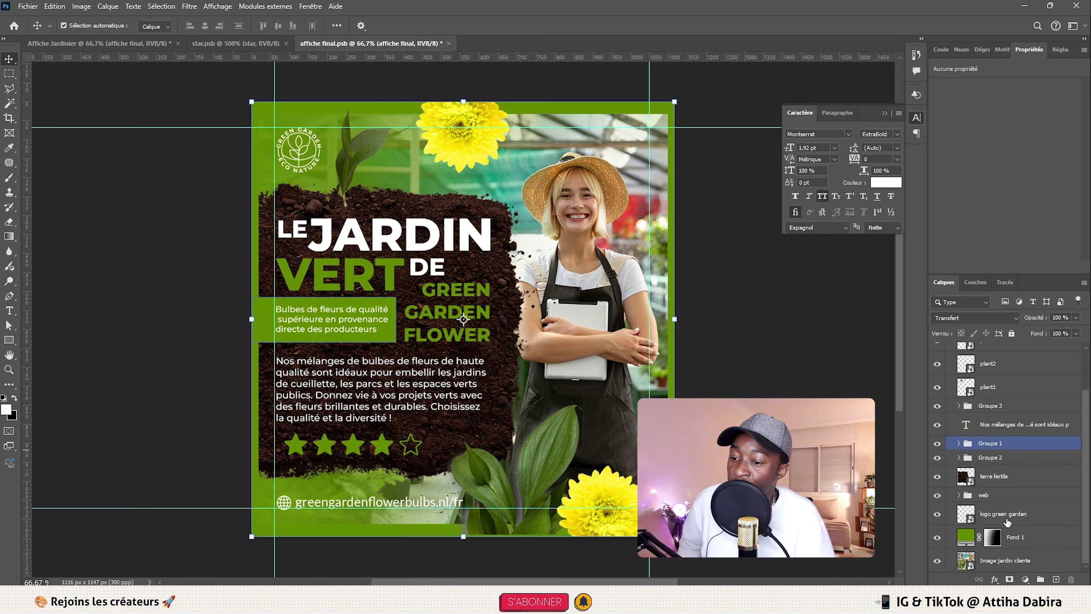
pyautogui.click(992, 541)
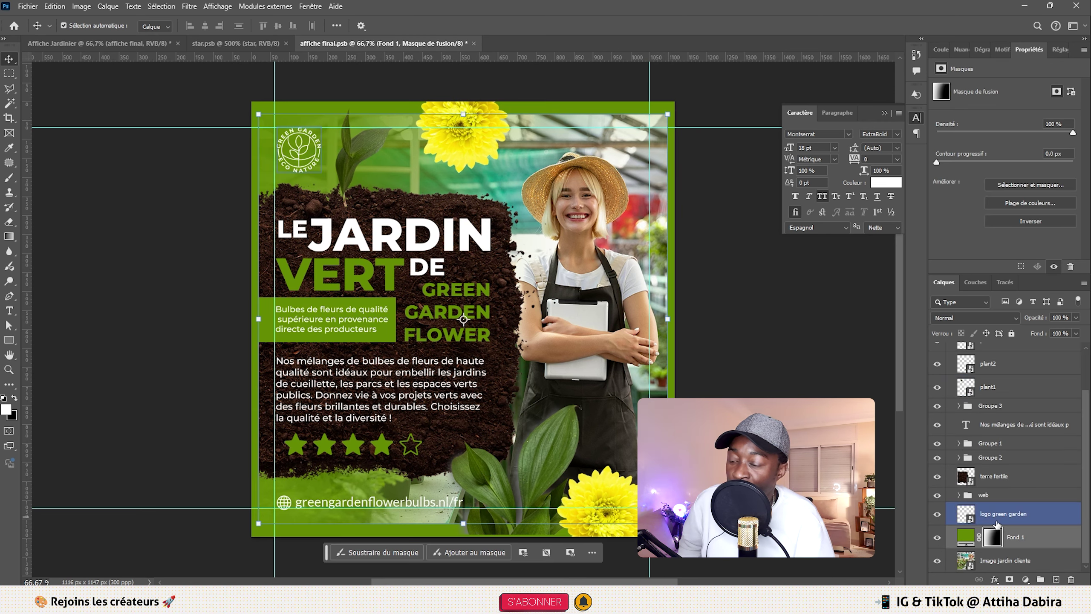
pyautogui.click(9, 177)
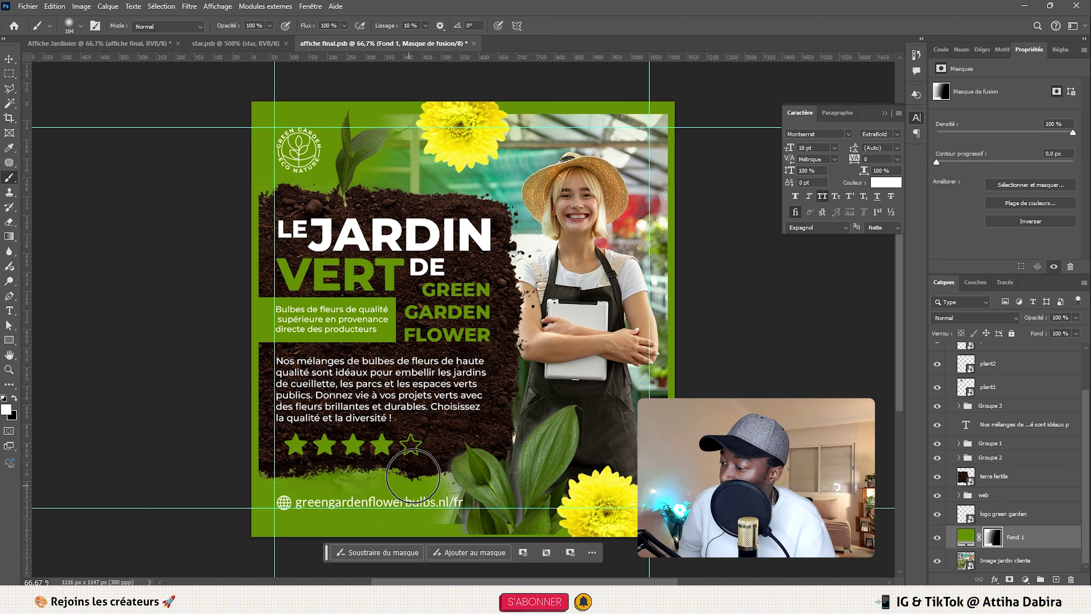
# - Save the edited affiche final smart object and close it to return to the Affiche Jardinier document
pyautogui.press('v')
pyautogui.hotkey('ctrl', 's')
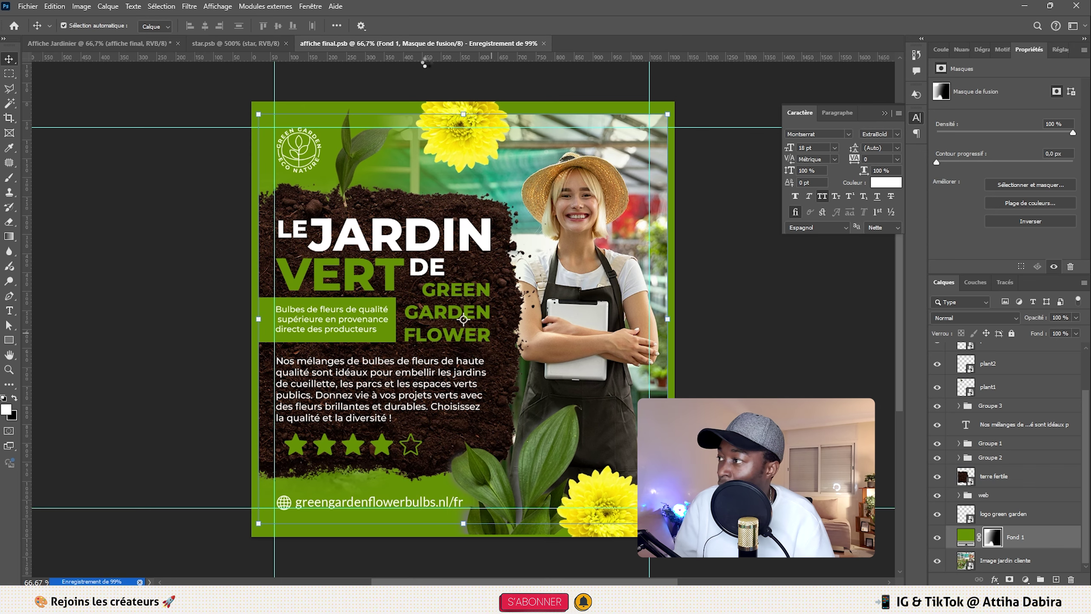
pyautogui.click(470, 43)
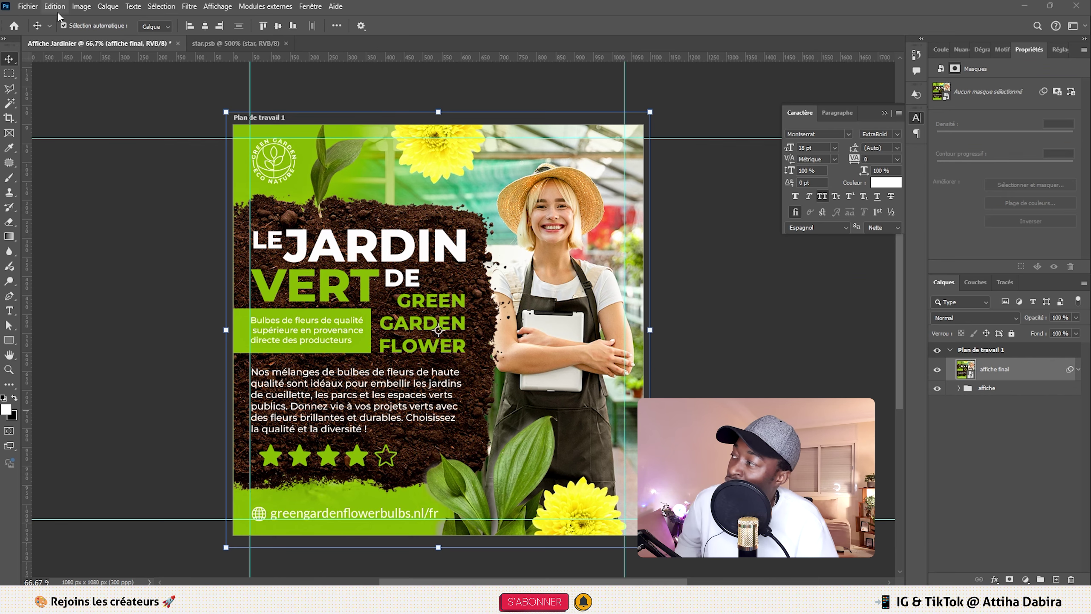
# - Set up an Export As of Plan de travail 1 in PNG format with transparency turned off
pyautogui.click(27, 6)
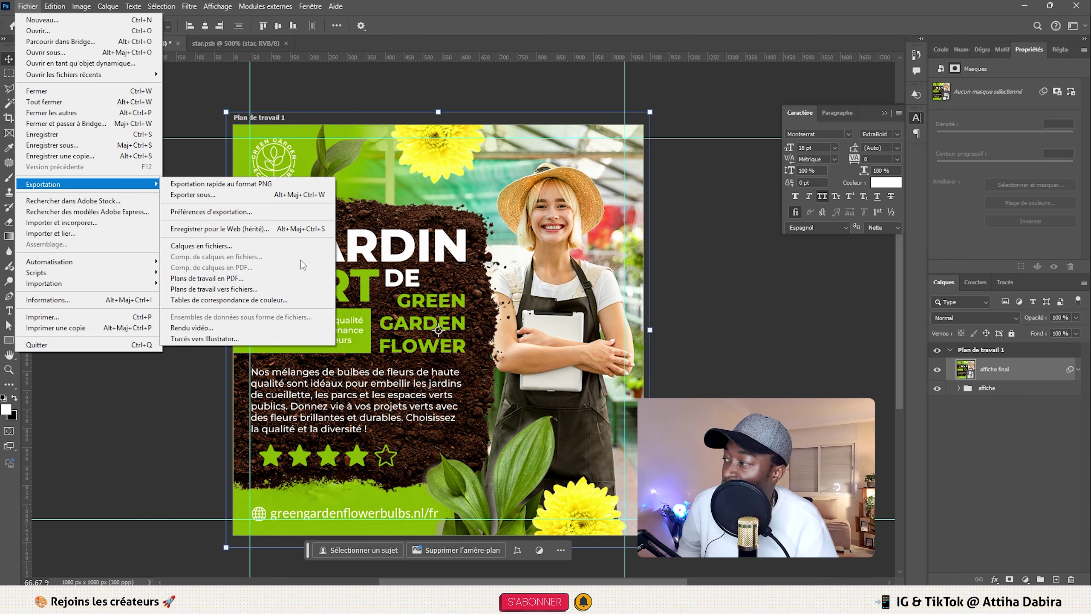
pyautogui.click(198, 195)
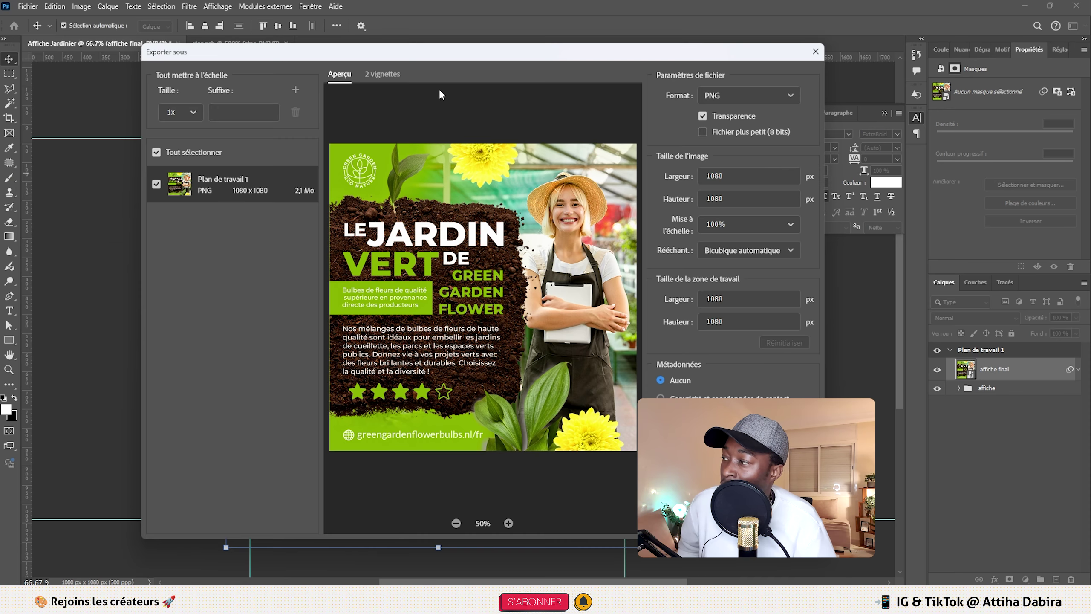
pyautogui.click(703, 117)
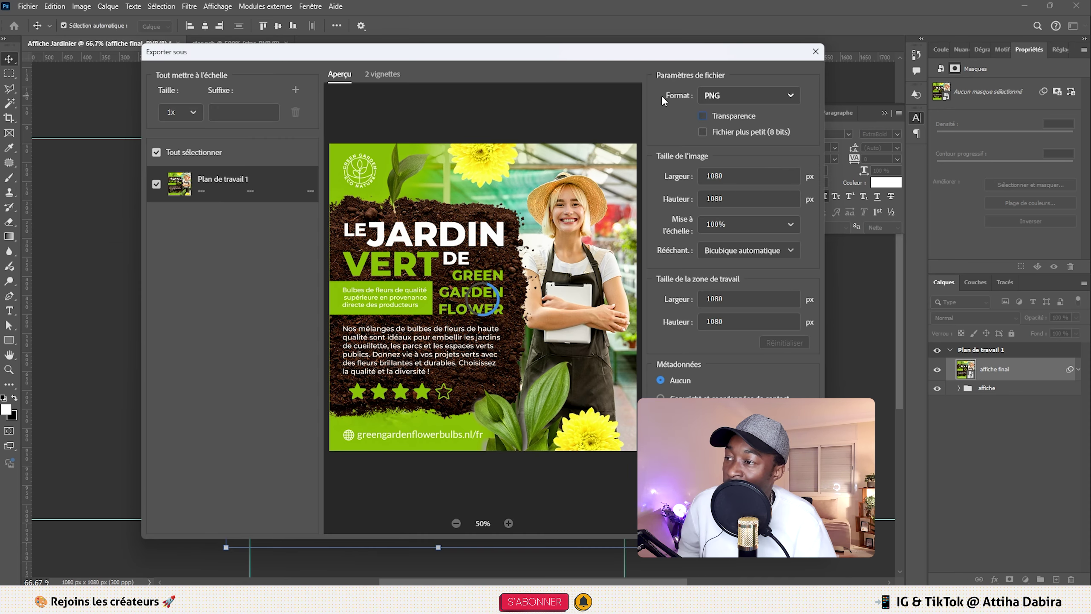
pyautogui.click(722, 98)
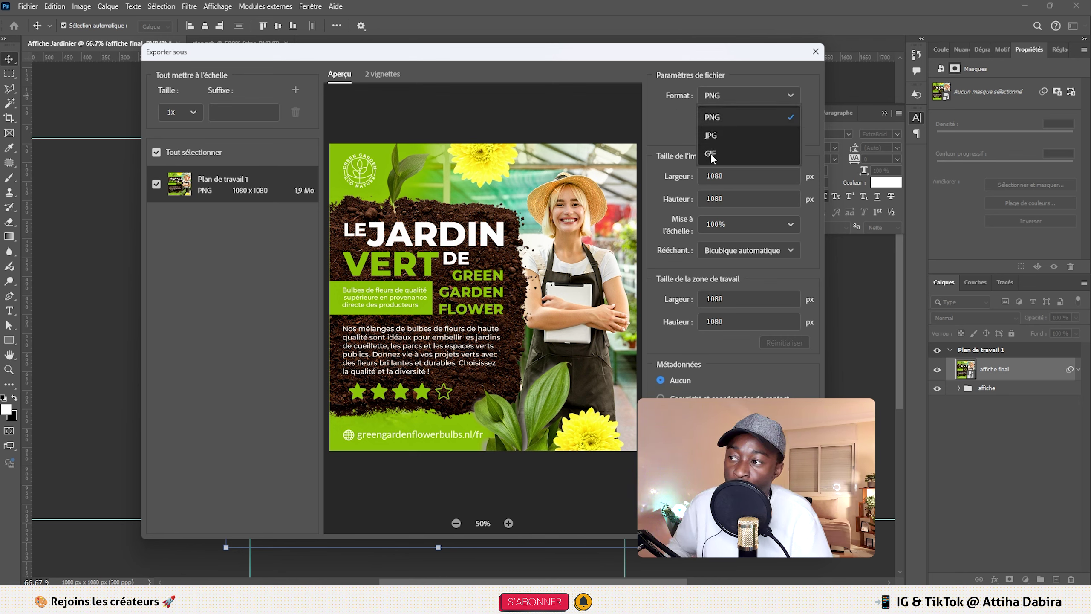
pyautogui.click(721, 114)
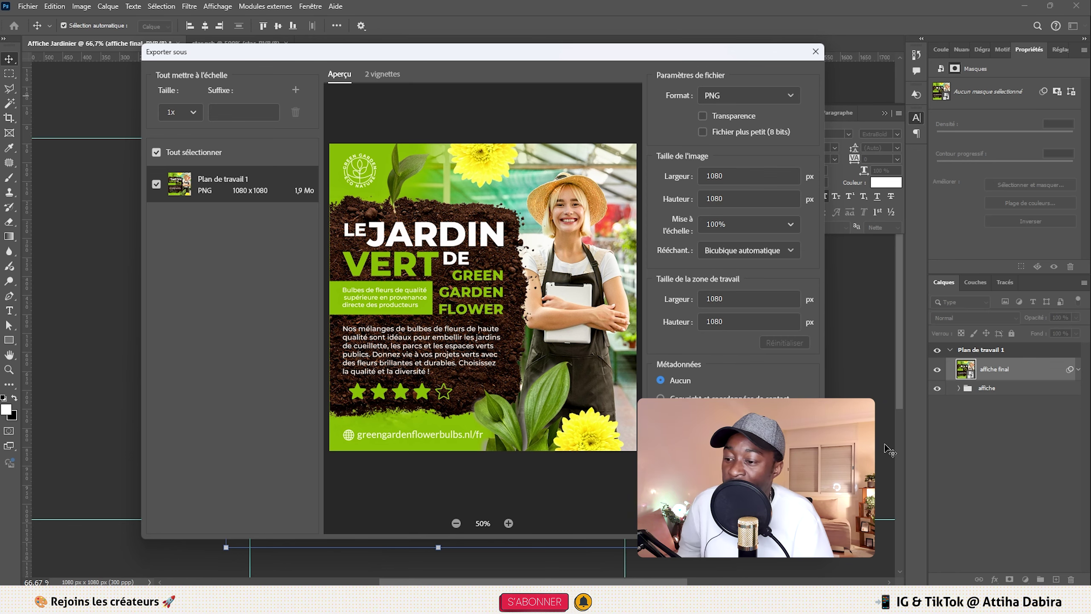
# - Export the poster as Affiche Jardinier in the ps downloads folder and bring that folder's File Explorer window forward
pyautogui.press('Return')
pyautogui.tripleClick(283, 391)
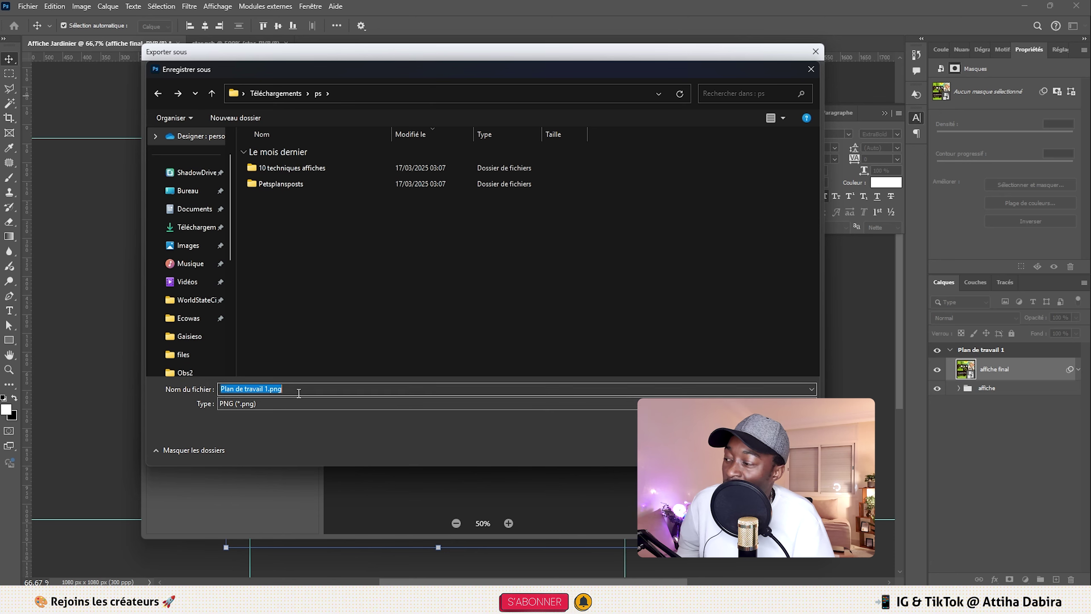
pyautogui.write('Affiche Jardinier')
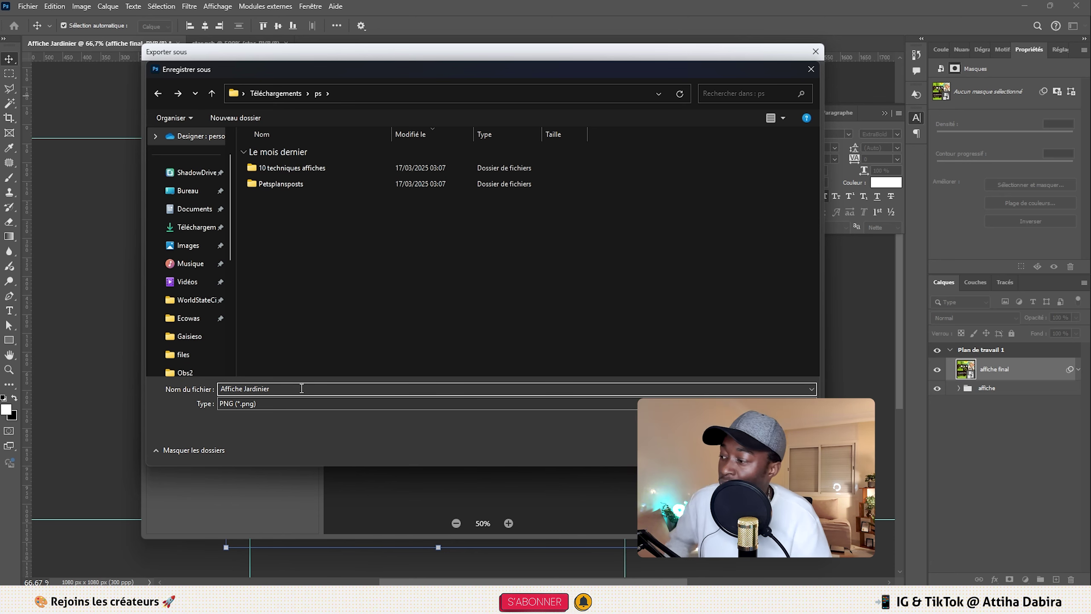
pyautogui.press('Return')
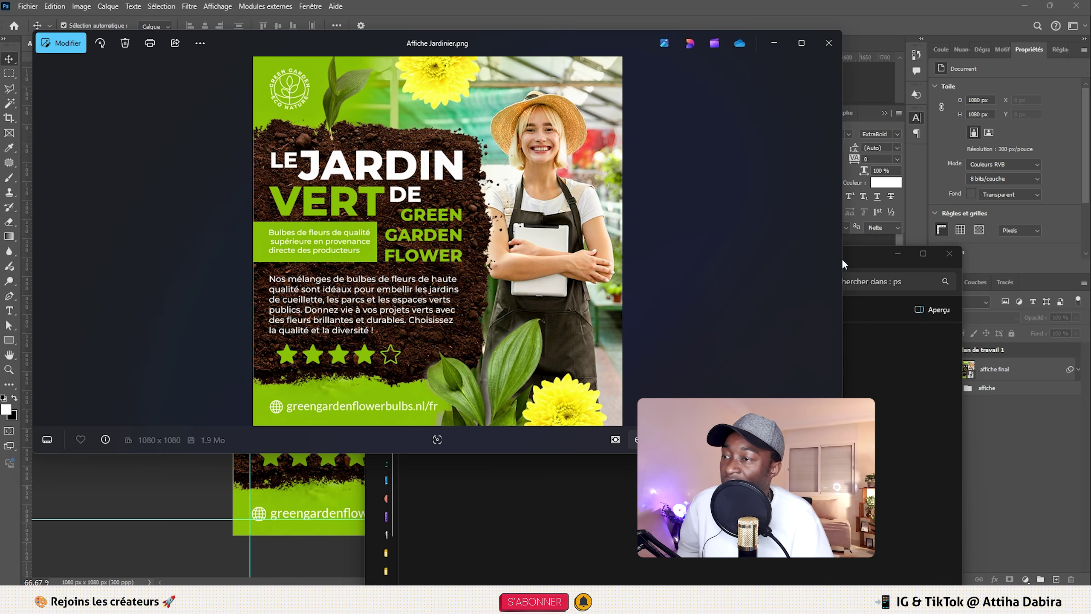
pyautogui.click(872, 353)
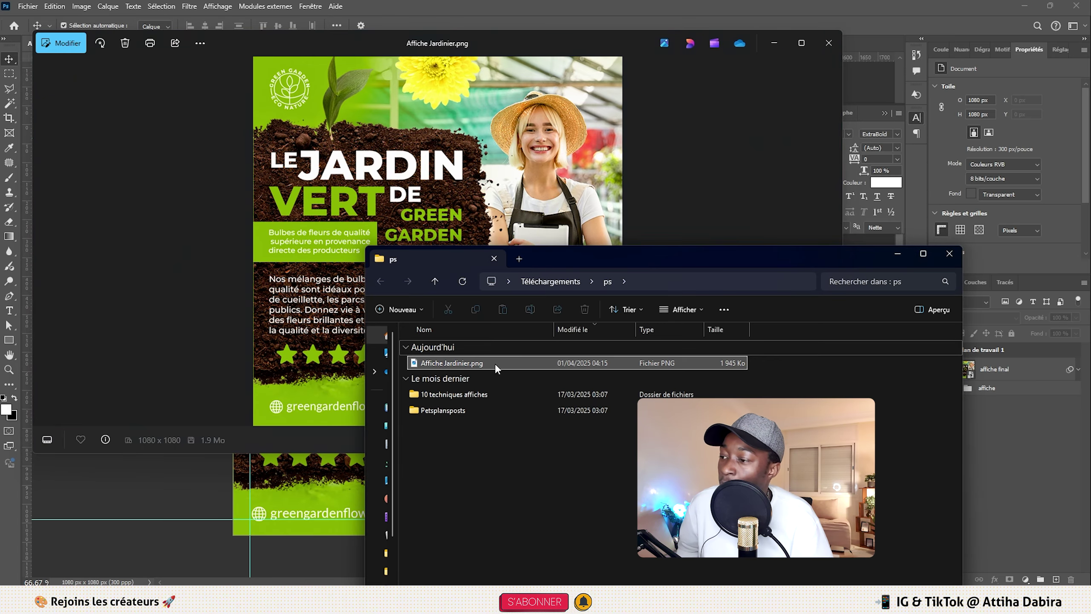